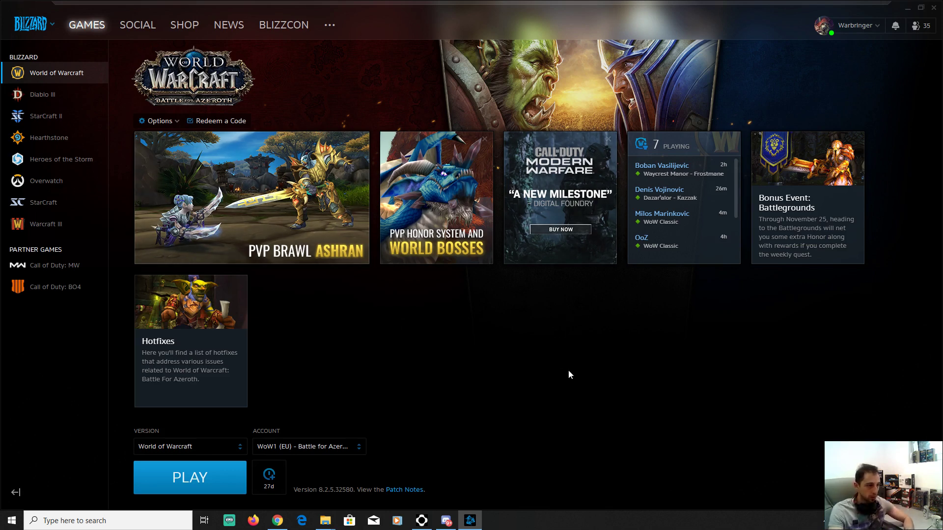
Browse the Heroes of the Storm, Hearthstone, StarCraft II and Diablo III game pages and return to World of Warcraft.
click(45, 162)
click(42, 139)
click(49, 116)
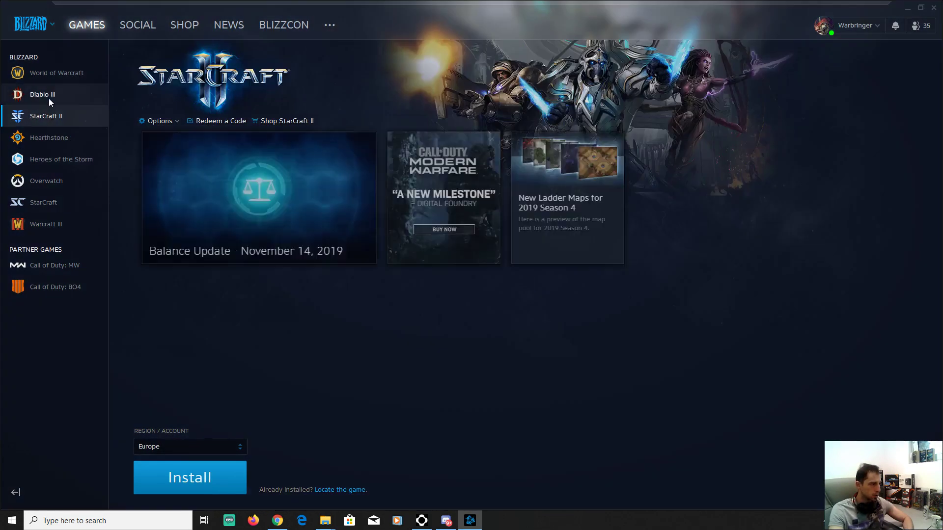
click(48, 98)
click(64, 77)
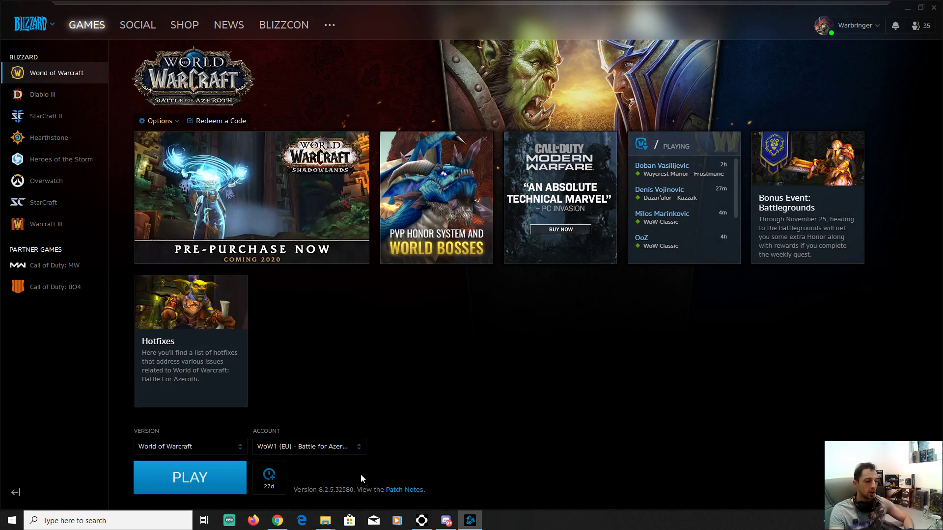
Switch to File Explorer's ExcaliburWoW Burning Crusade 2.4.3 folder and look over its files and folders.
right_click(325, 521)
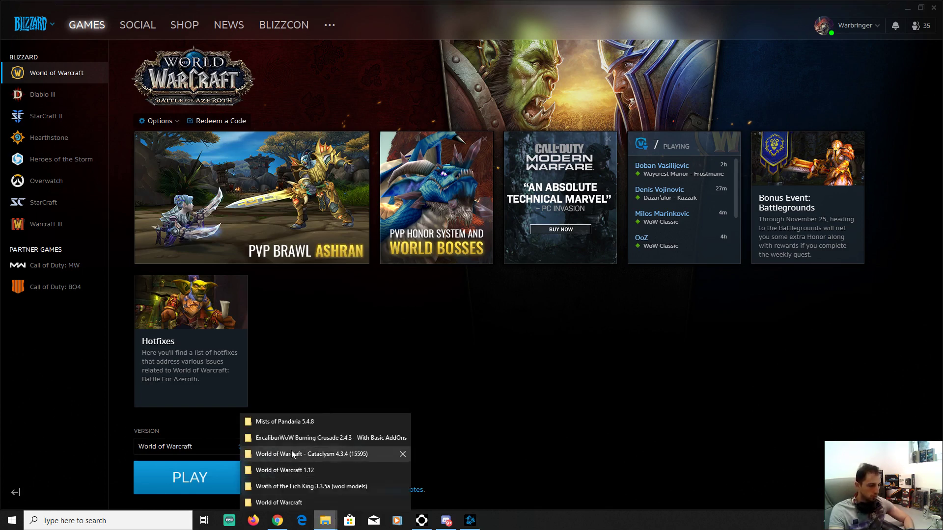
click(300, 439)
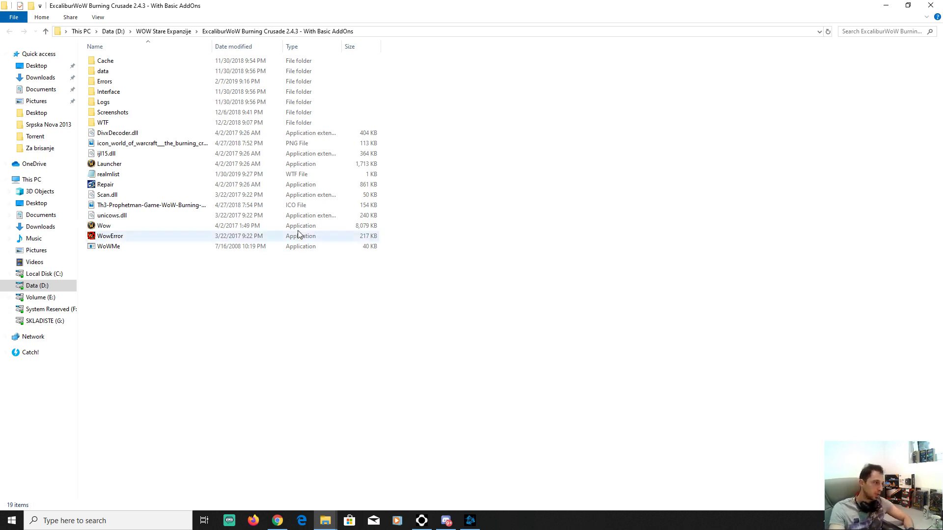
drag(160, 343, 105, 68)
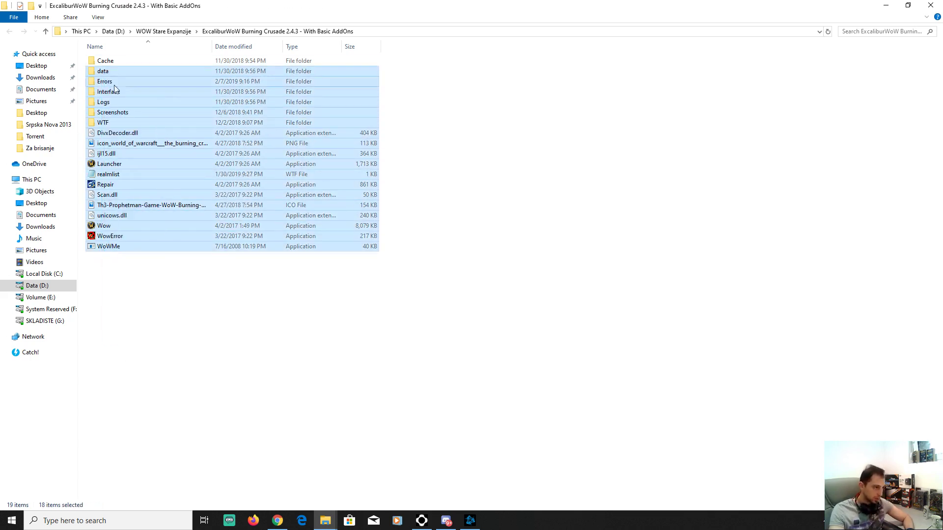
click(225, 316)
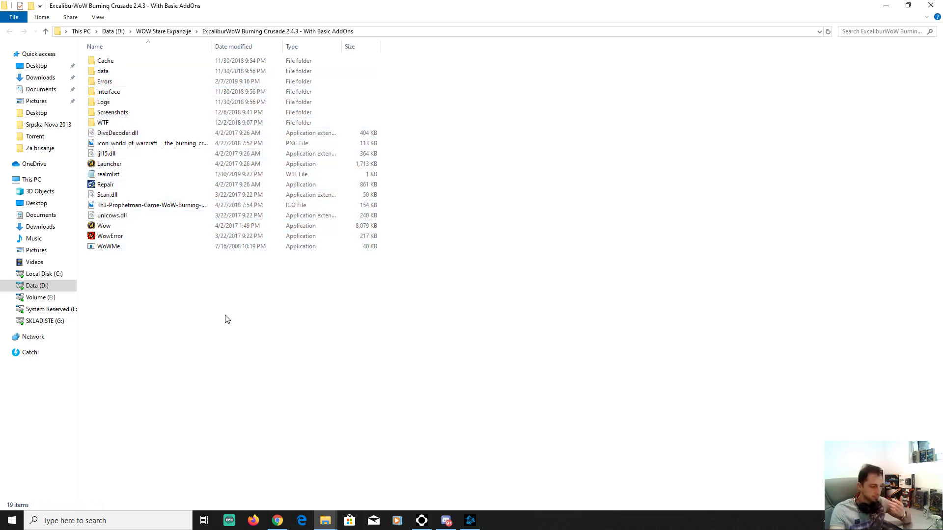
Preview the open client folders for Mists of Pandaria 5.4.8, Cataclysm 4.3.4, World of Warcraft 1.12, Burning Crusade 2.4.3 and Wrath of the Lich King 3.3.5a.
click(349, 521)
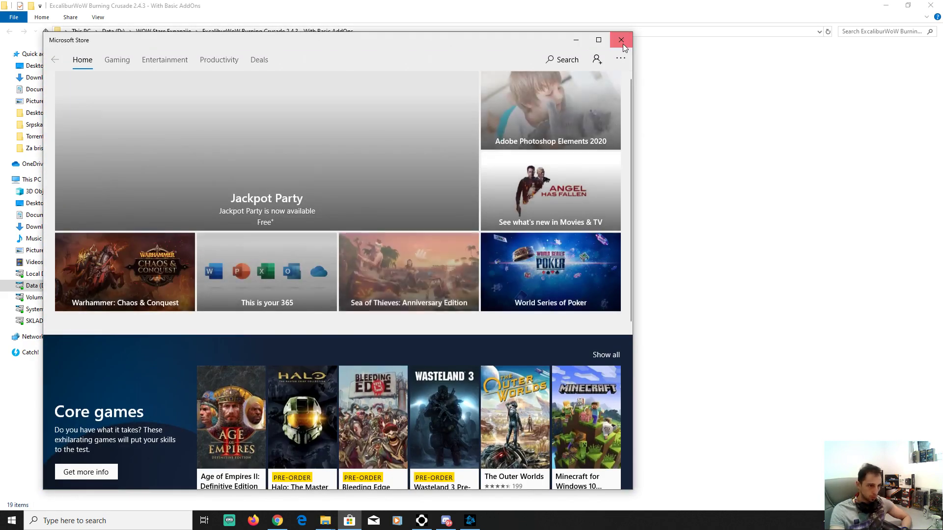
click(621, 39)
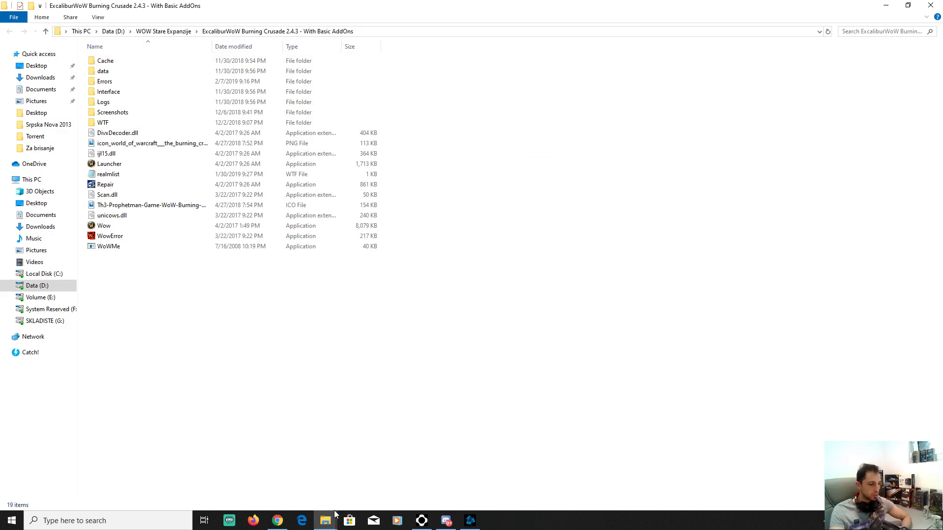
right_click(326, 520)
click(295, 421)
click(305, 454)
click(305, 469)
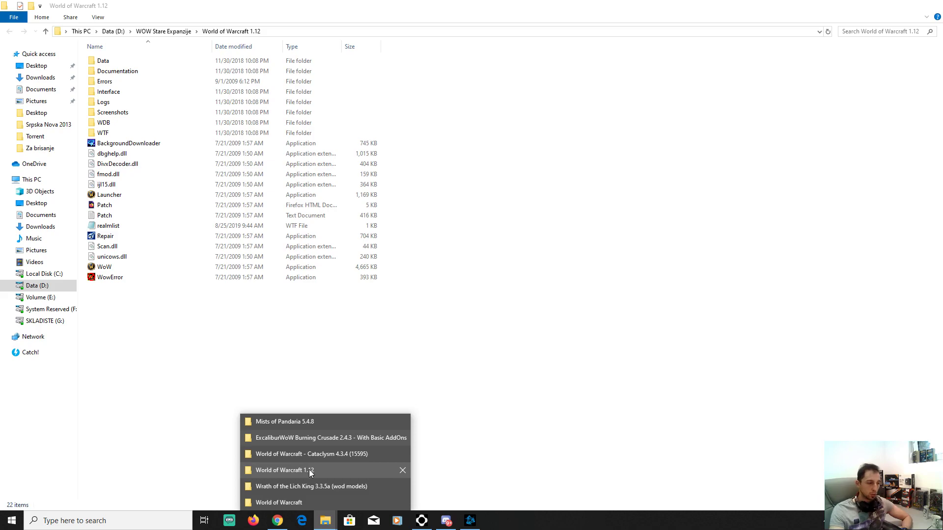
click(327, 437)
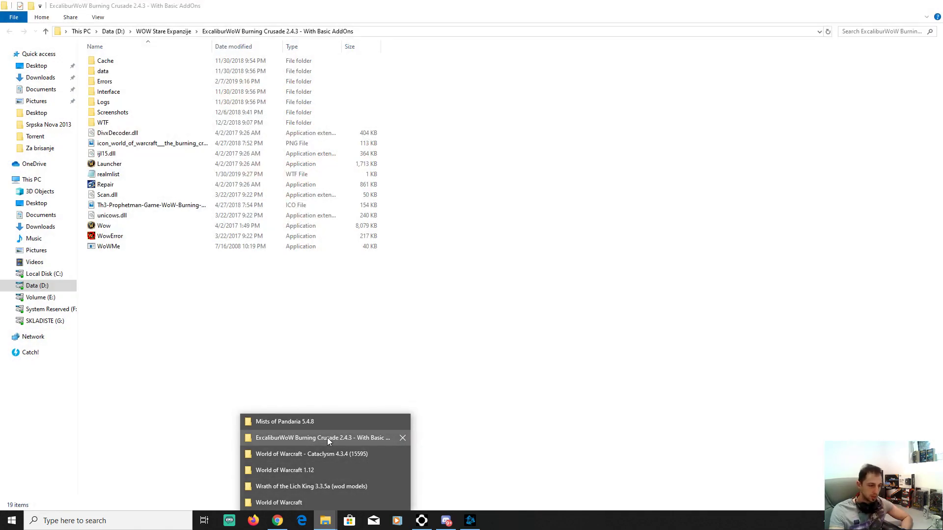
click(343, 454)
click(343, 486)
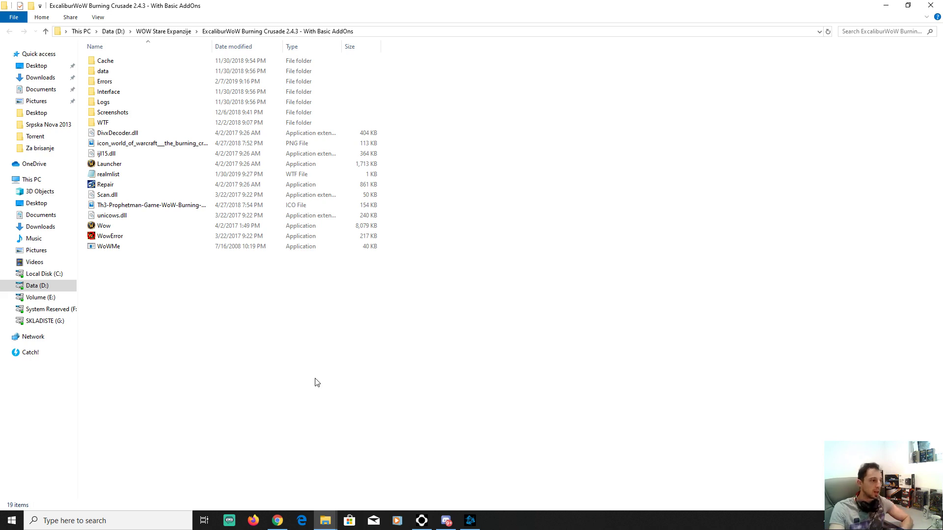
Launch Wow from the Burning Crusade folder without reloading default settings, view the login screen and close the game.
drag(214, 349, 105, 60)
click(201, 348)
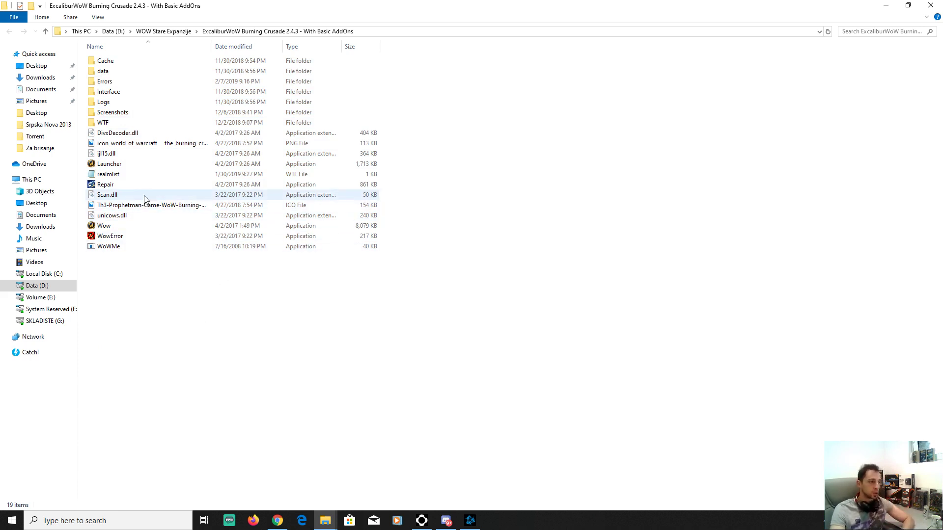
click(129, 229)
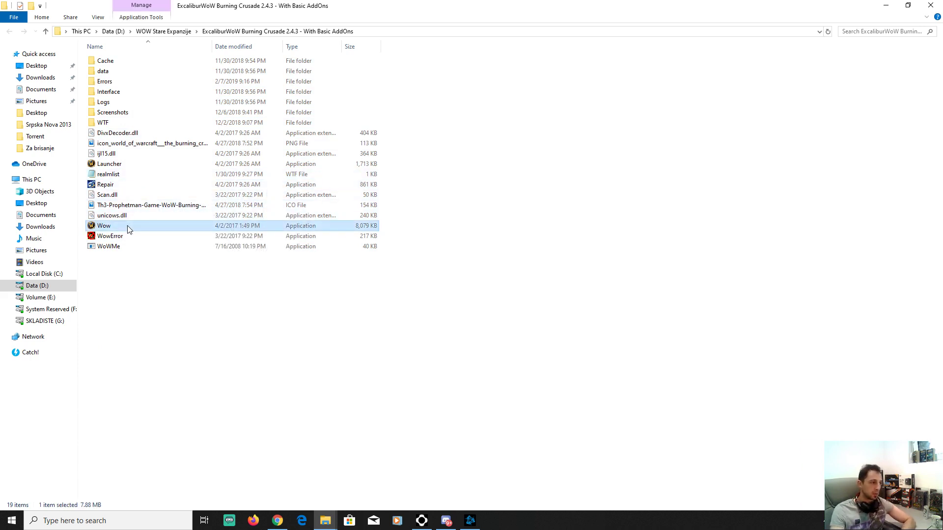
double_click(128, 227)
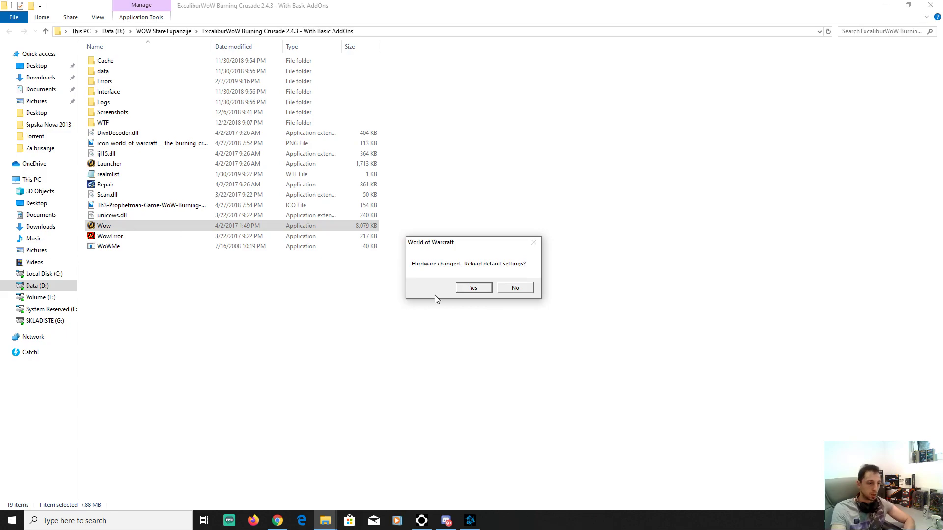
click(518, 289)
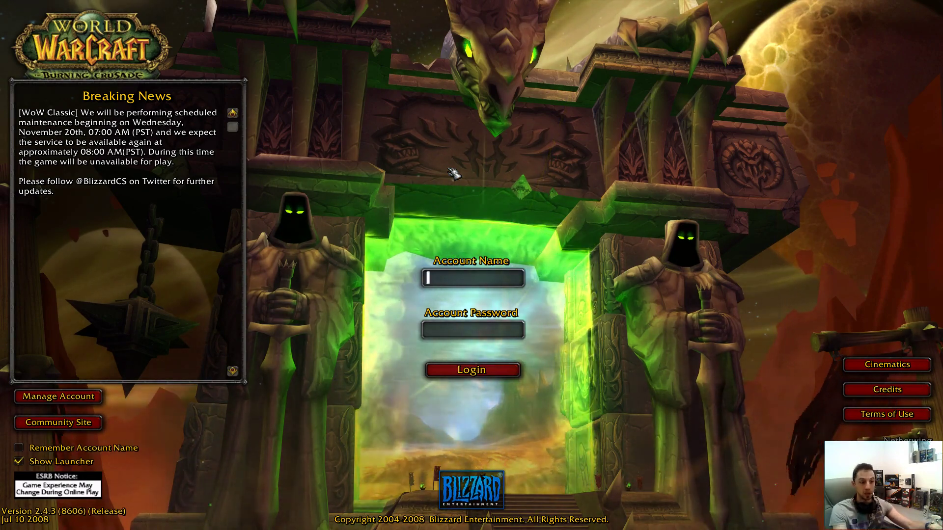
key(alt+F4)
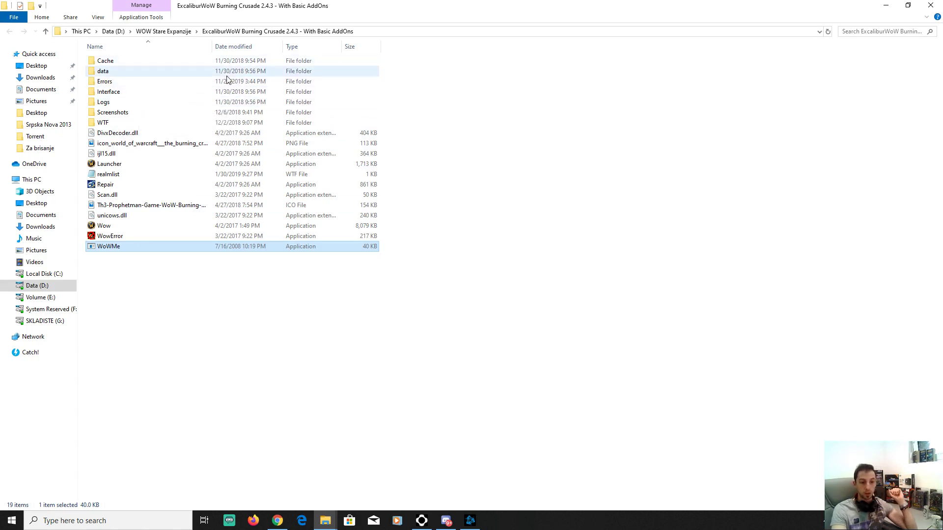
Select the Cache, data, Interface, Screenshots and WTF folders one after another in the game folder.
click(117, 63)
click(116, 74)
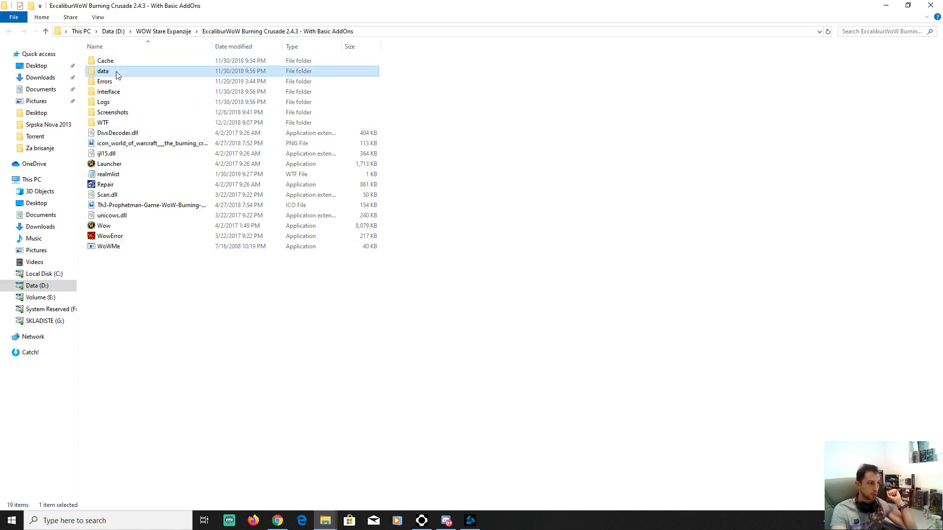
click(123, 93)
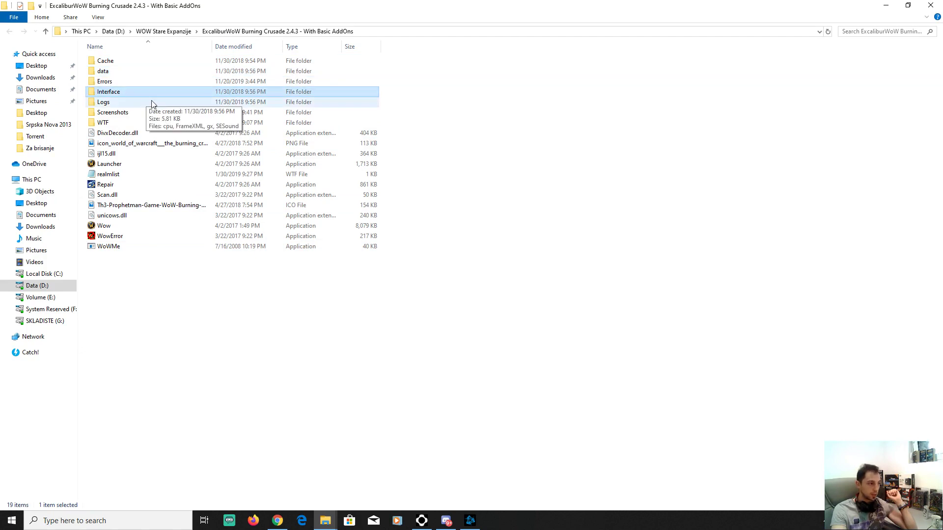
click(120, 115)
click(112, 124)
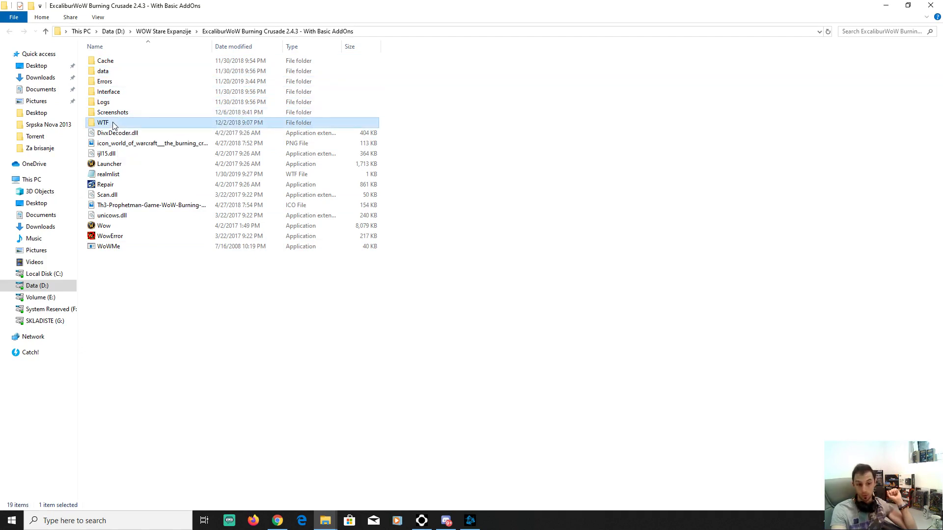
Examine the cache files in Cache > WDB > enUS and return to the main game folder.
click(118, 64)
double_click(117, 64)
double_click(116, 63)
double_click(117, 64)
mouse_move(163, 85)
drag(155, 183, 112, 69)
click(219, 232)
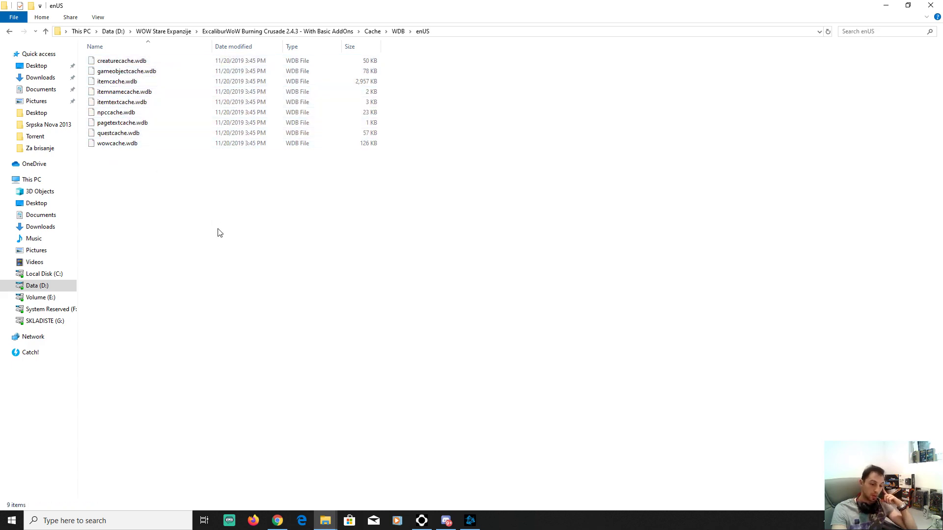
click(14, 33)
click(11, 34)
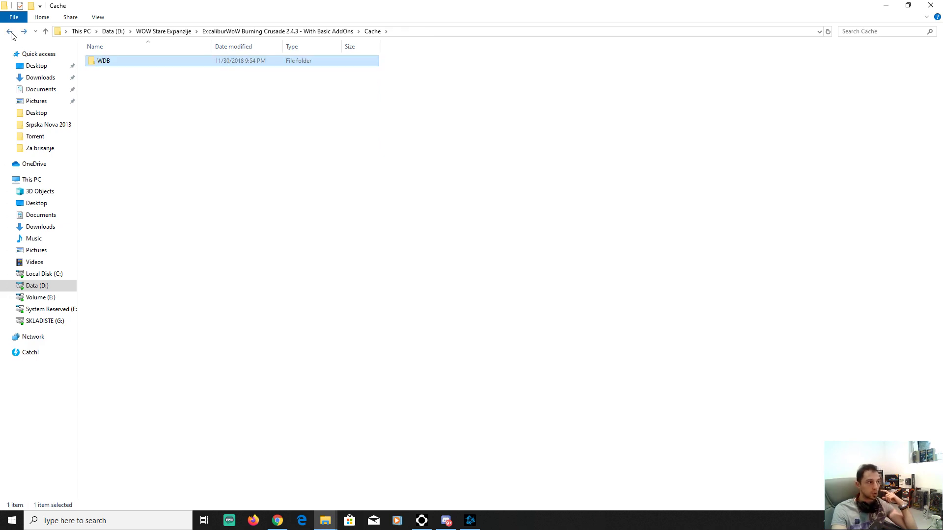
click(11, 34)
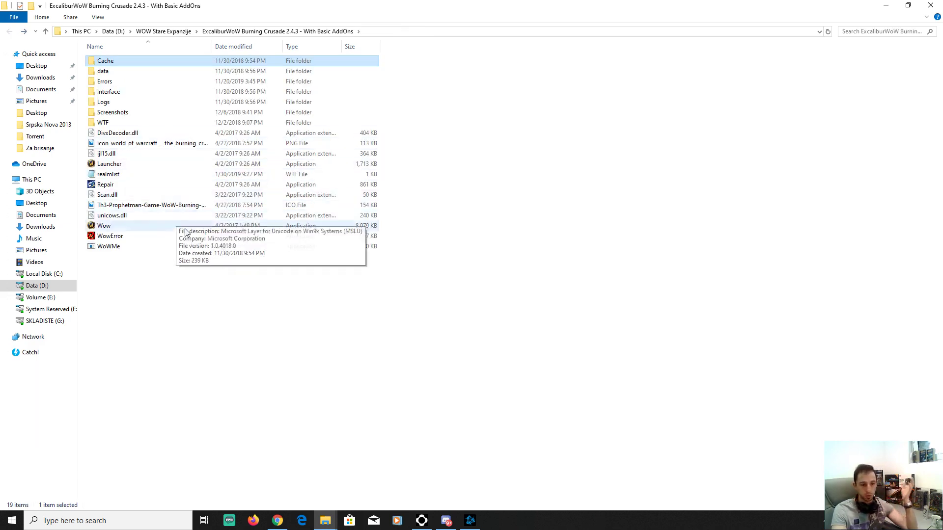
Launch the game through WoWMe and try to log in with the account name and account password.
double_click(114, 246)
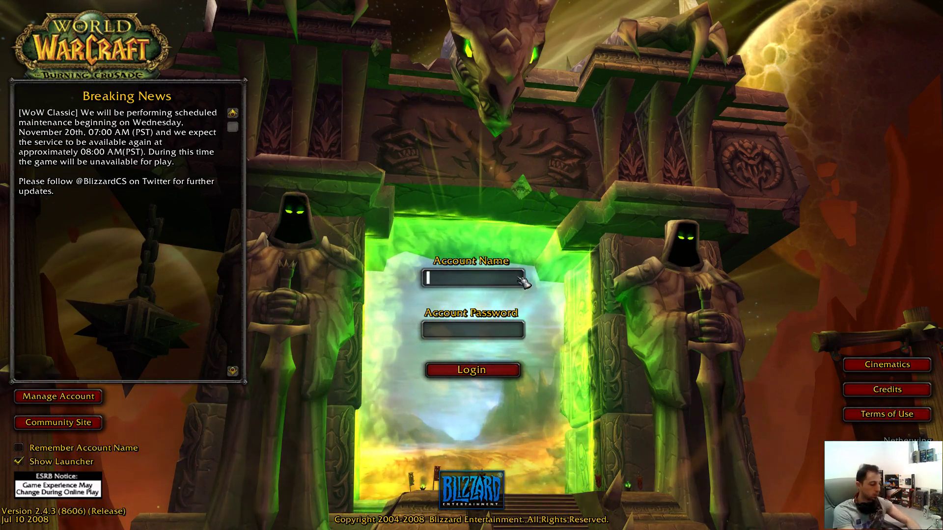
text(kamikaza)
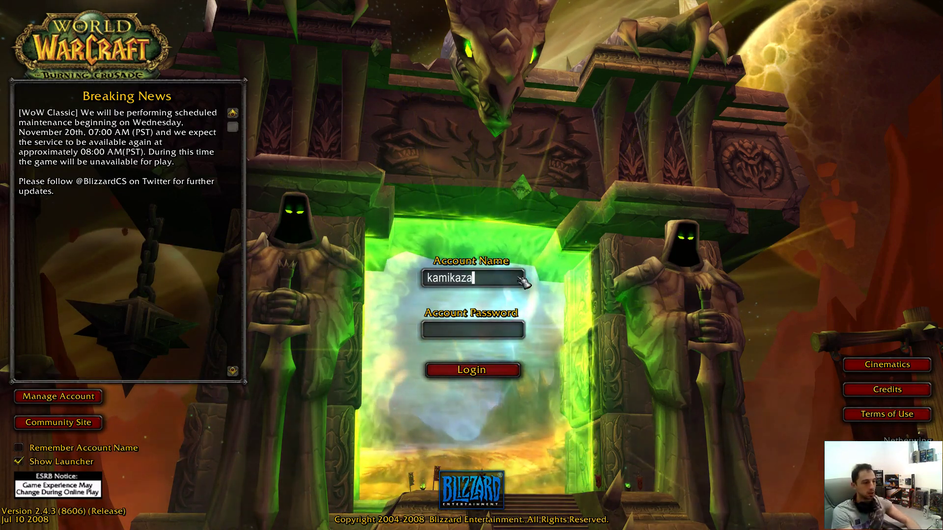
click(497, 331)
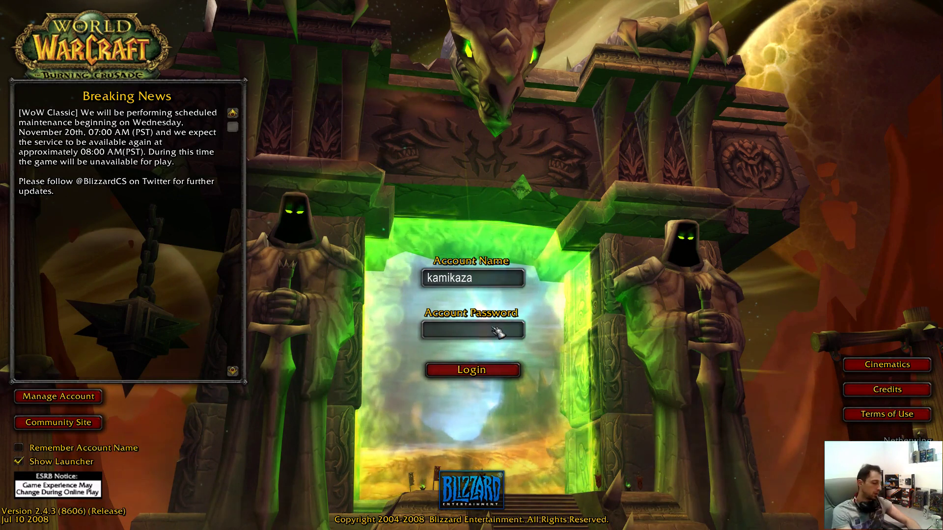
text(**********)
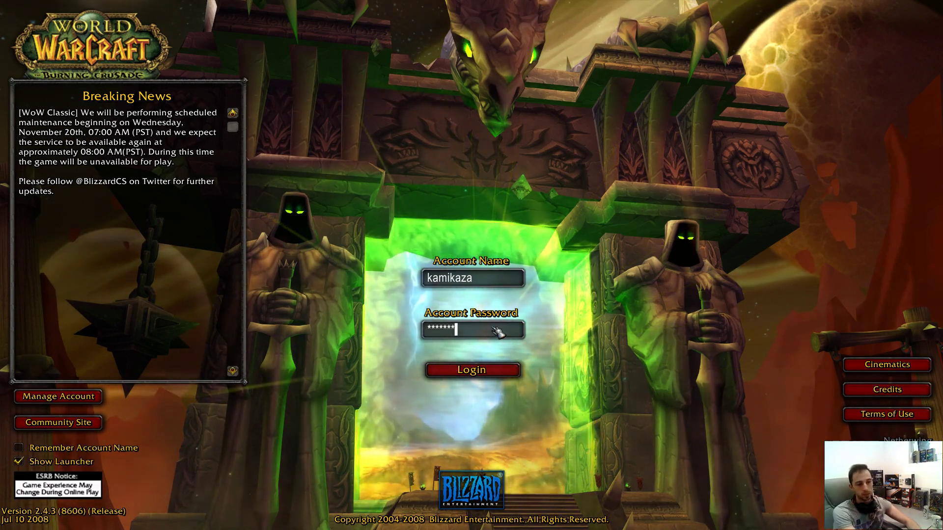
key(Return)
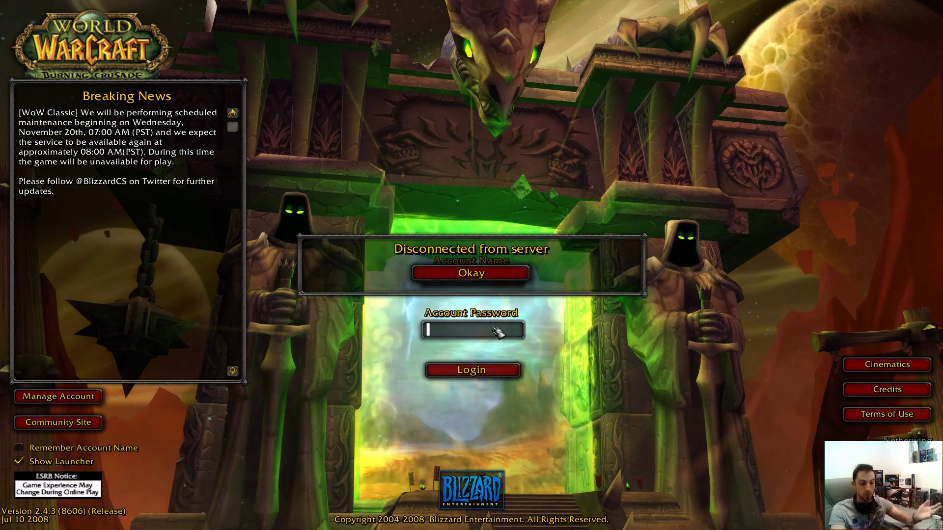
click(527, 275)
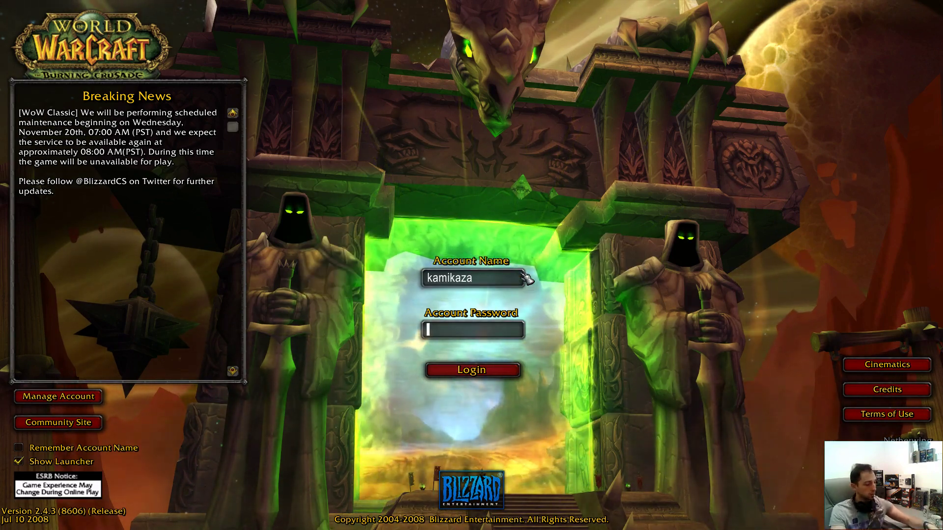
Switch back to File Explorer and delete the WDB folder inside the game's Cache folder.
key(alt+Tab)
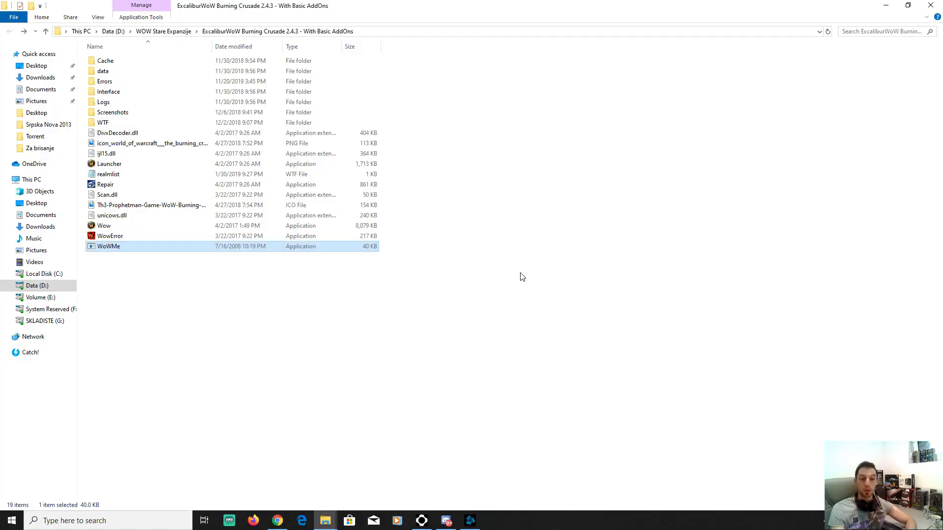
double_click(124, 64)
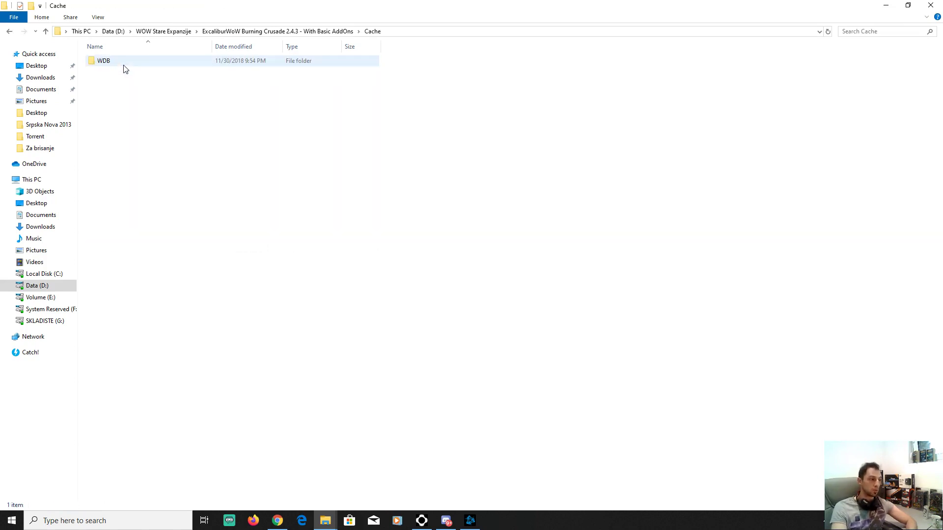
click(124, 66)
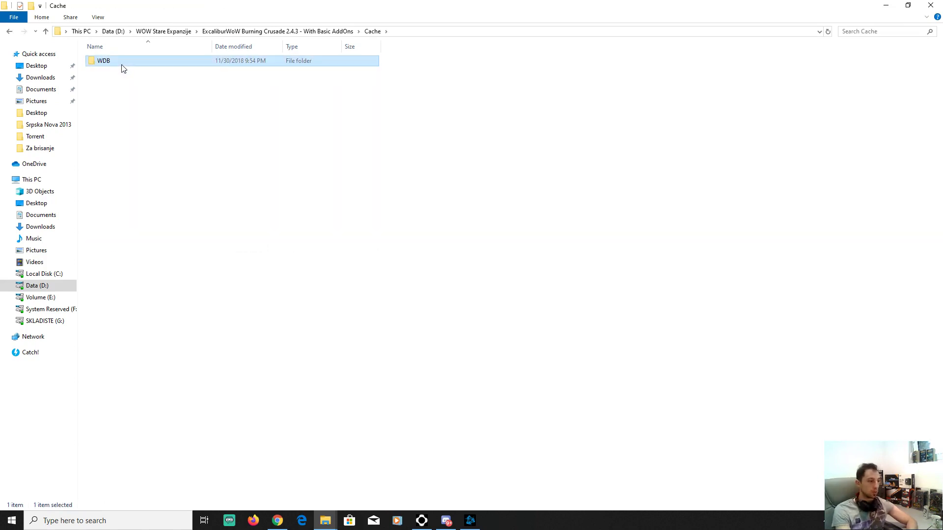
key(Delete)
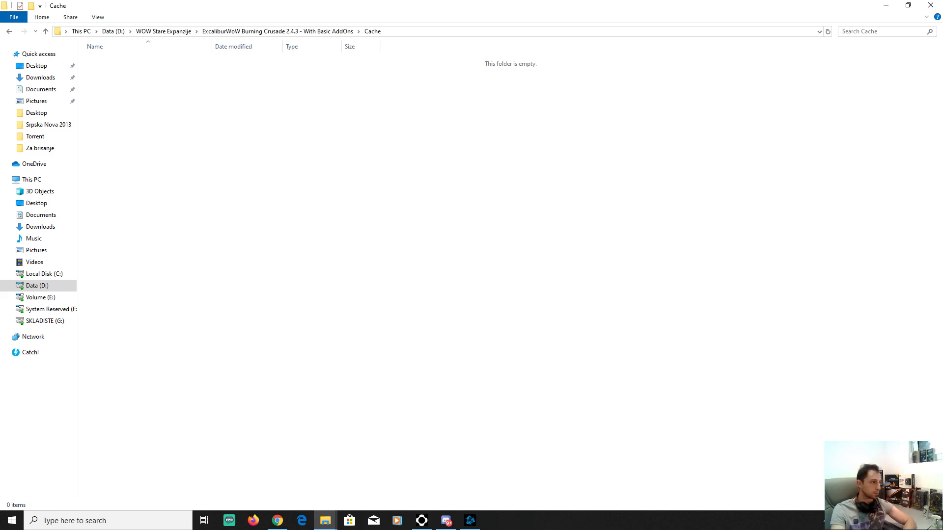
Look inside the game's data folder, return to the game folder and open the Interface folder.
click(9, 31)
double_click(111, 72)
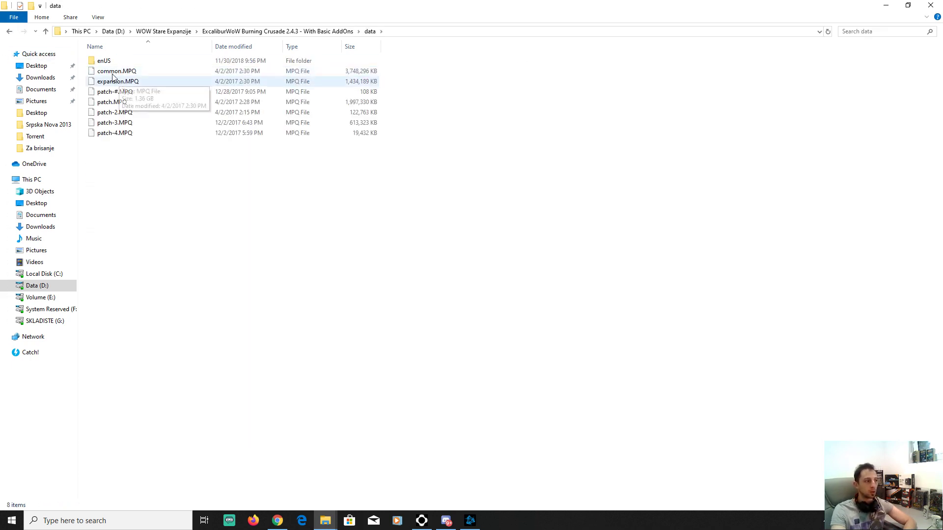
click(10, 32)
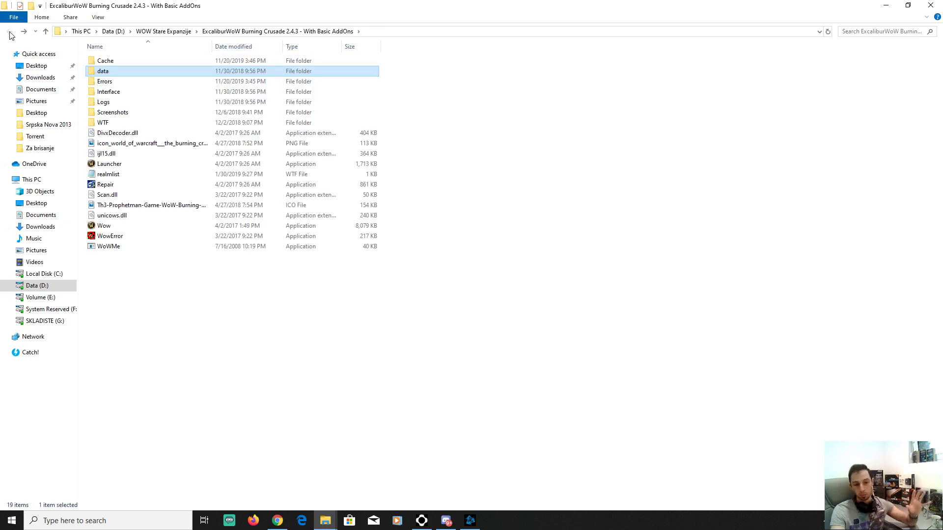
double_click(125, 93)
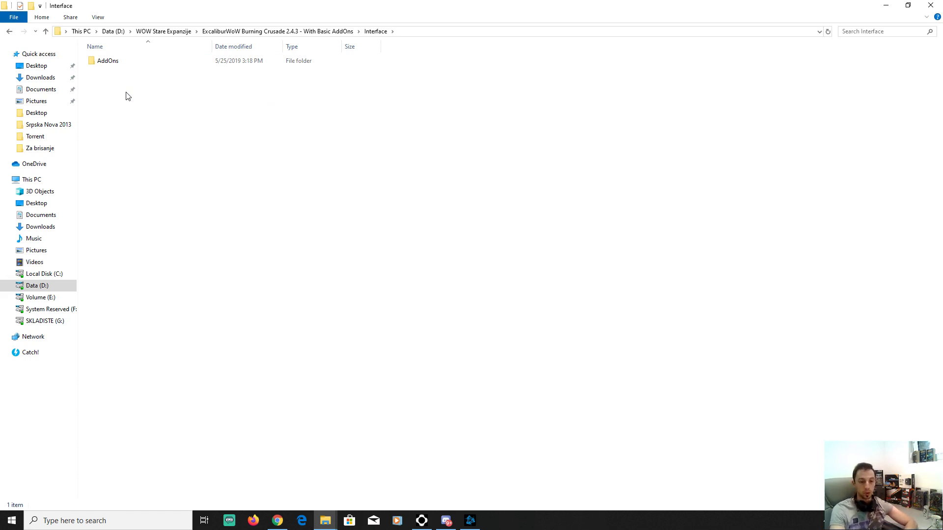
Launch the game through WoWMe in the main Burning Crusade folder, and switch back to File Explorer at its login screen.
click(10, 31)
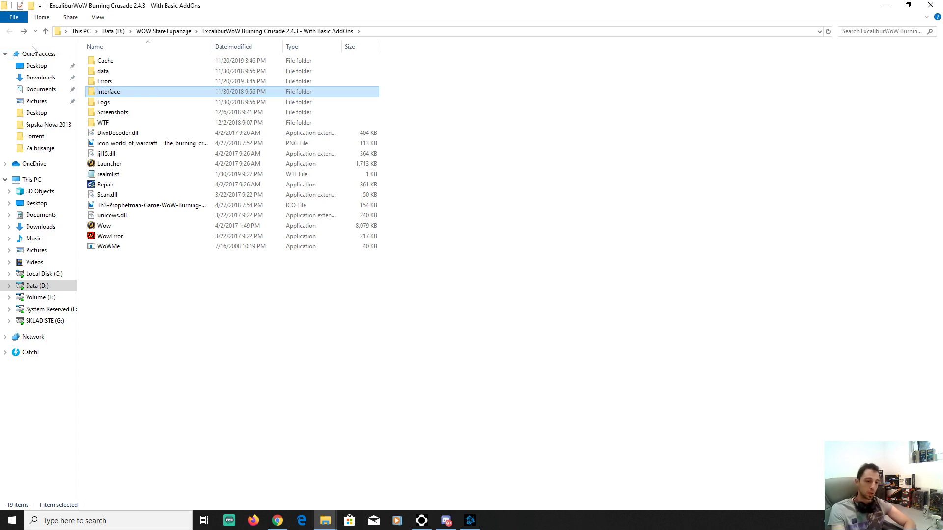
click(121, 247)
double_click(122, 247)
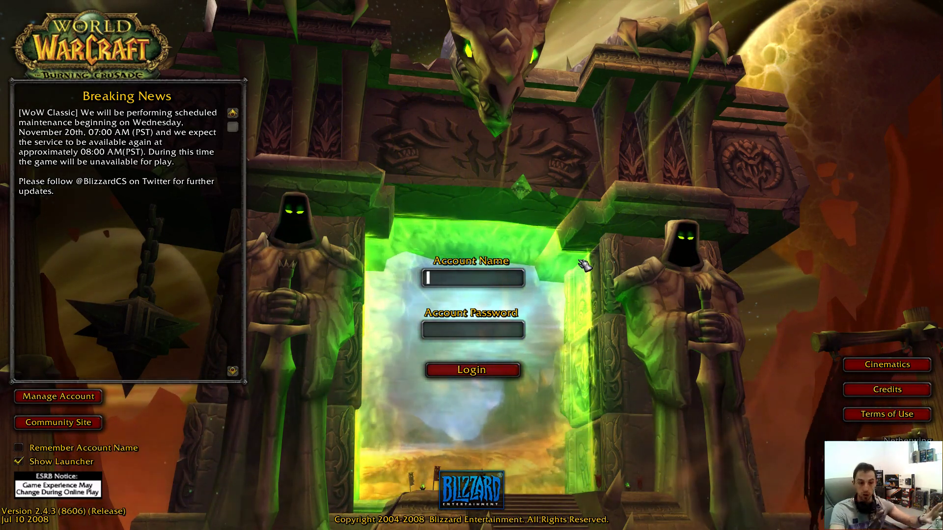
key(alt+Tab)
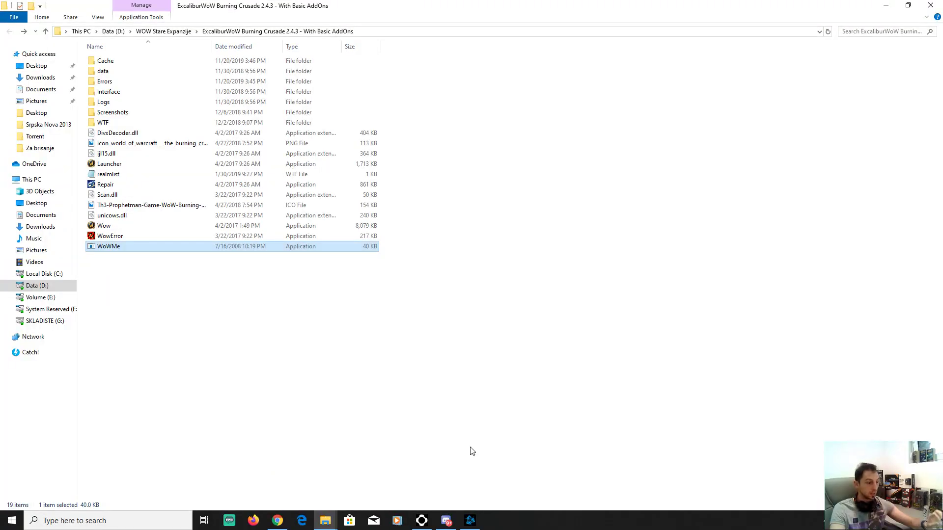
Switch to the World of Warcraft - Cataclysm 4.3.4 (15595) folder window and launch MWow, returning to File Explorer from the login screen.
right_click(329, 521)
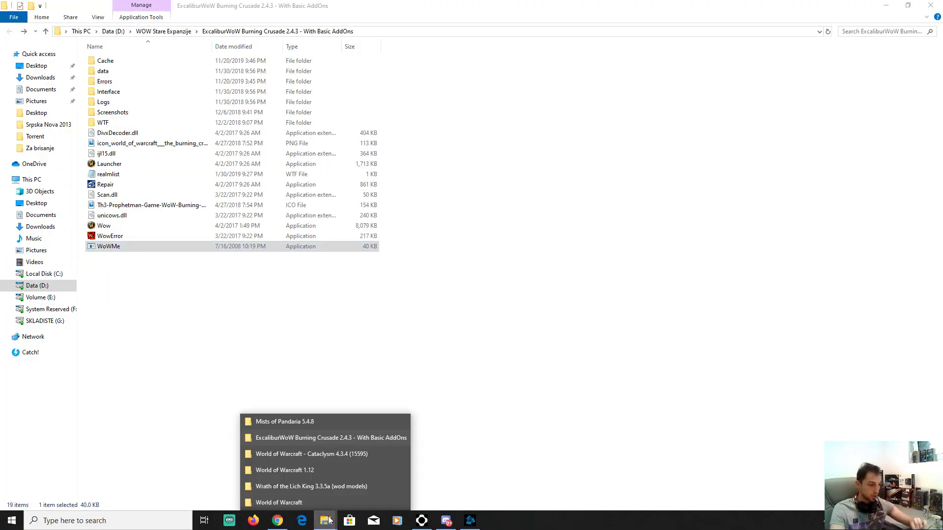
click(324, 454)
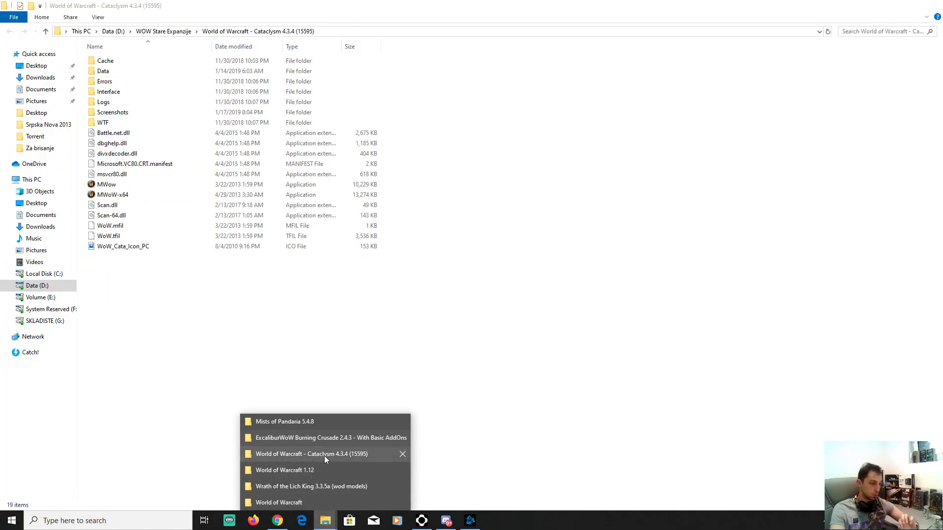
click(114, 186)
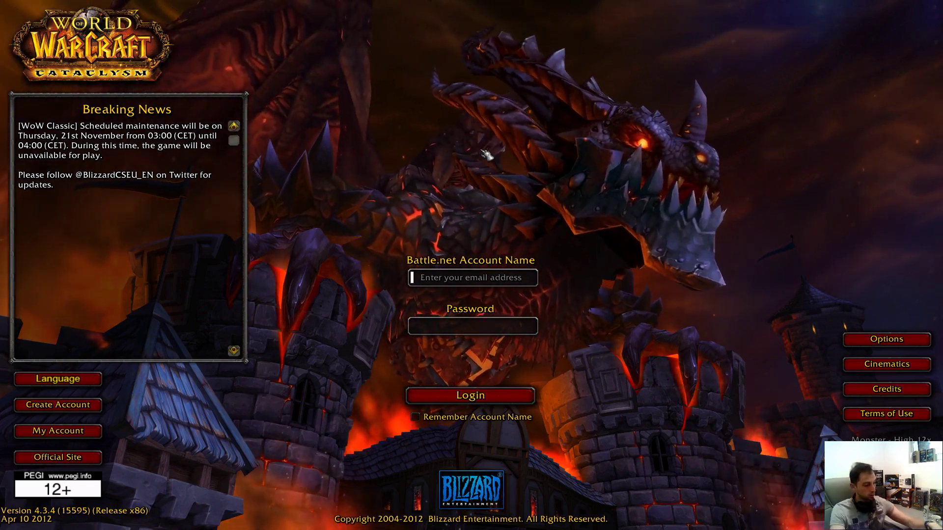
key(alt+Tab)
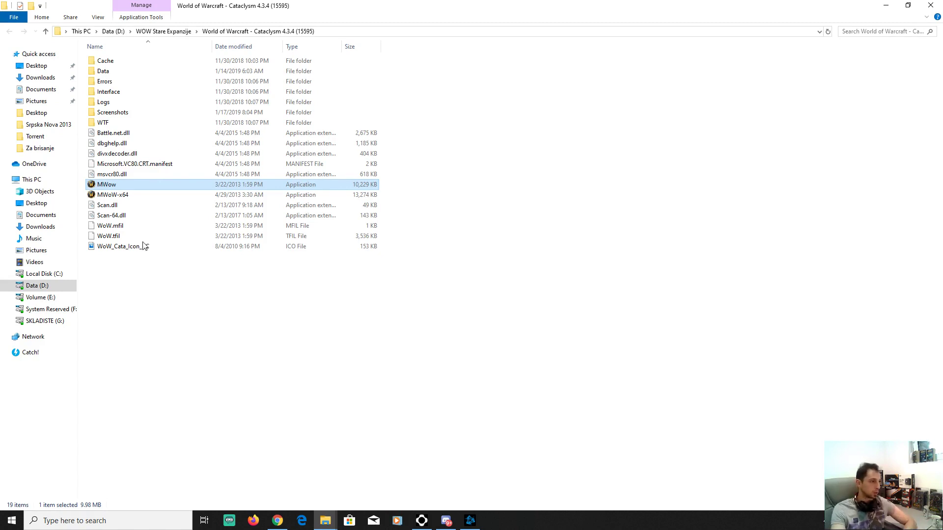
Look inside the Cataclysm client's Cache folder and return to the main game folder.
click(122, 64)
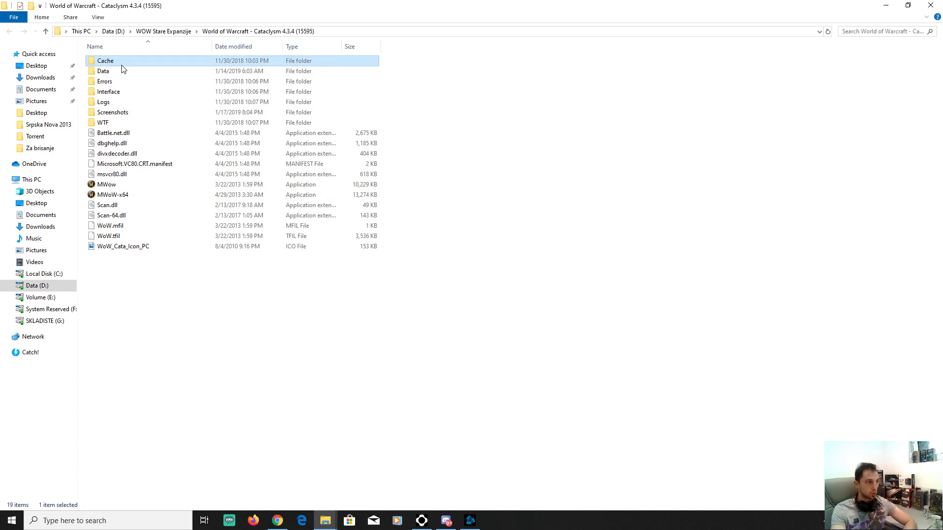
double_click(123, 69)
click(113, 71)
click(160, 134)
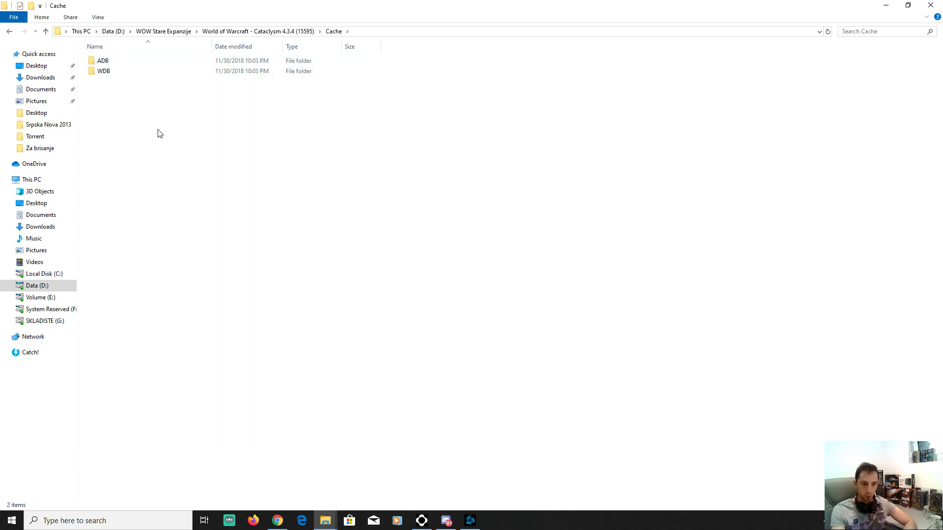
click(10, 35)
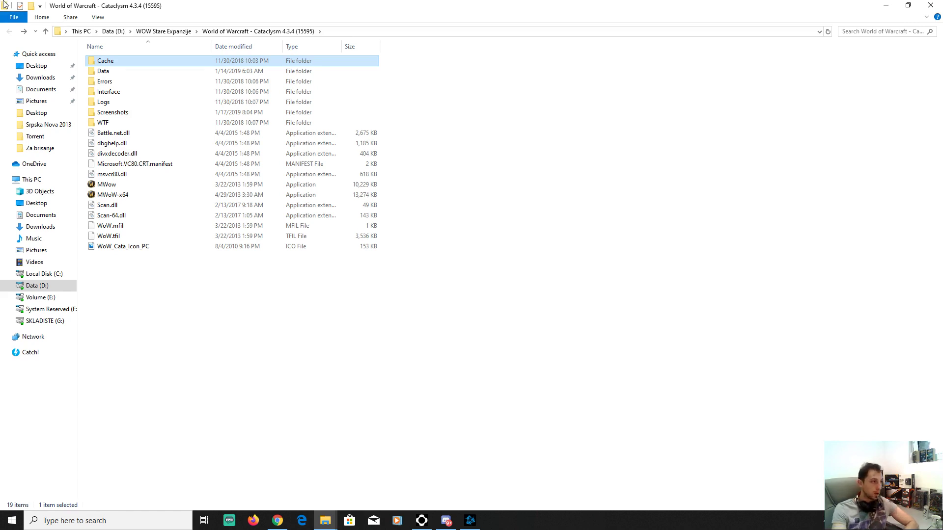
Open Interface > AddOns in the Cataclysm client and examine the list of add-on folders, including BagBrother and !Swatter.
double_click(123, 93)
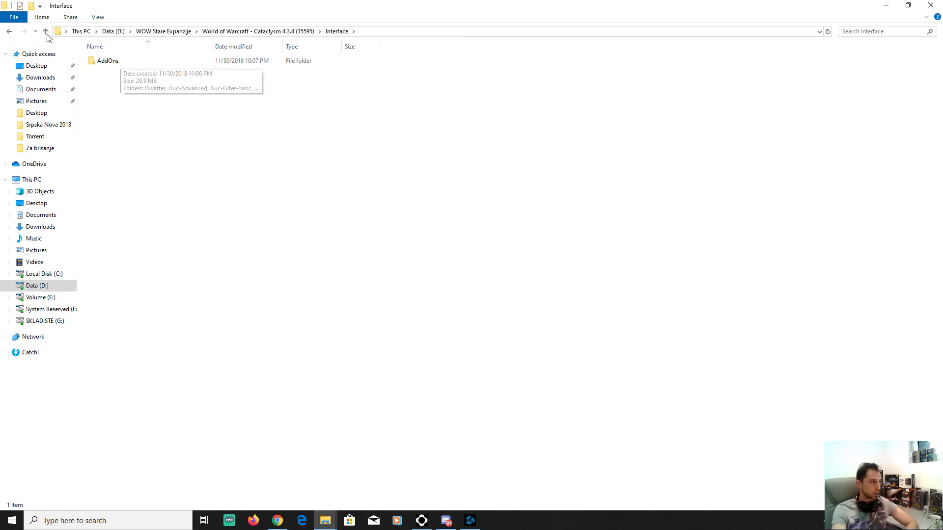
key(BackSpace)
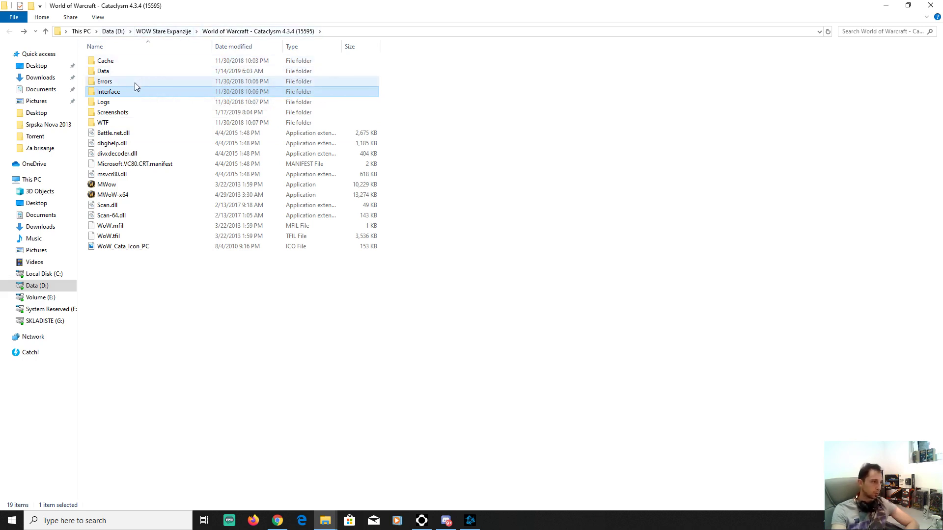
double_click(125, 93)
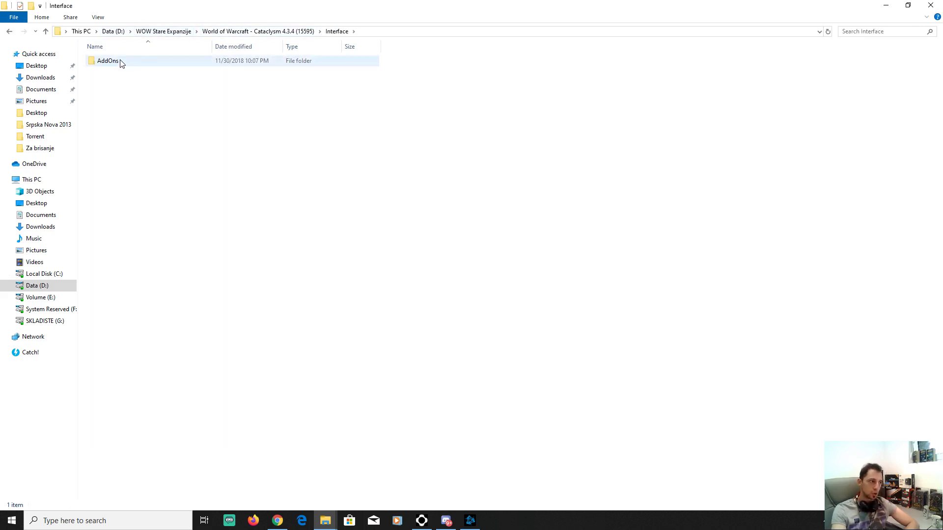
double_click(121, 62)
scroll(422, 235, down, 12)
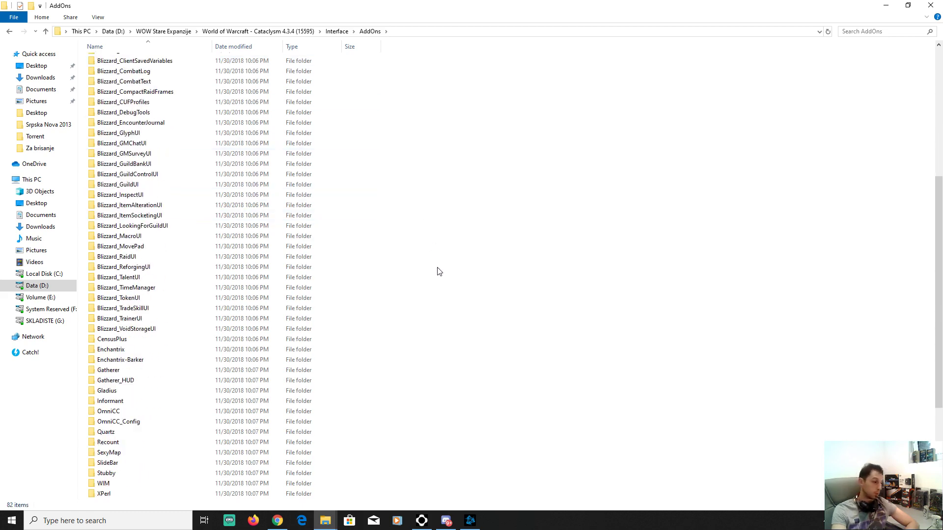
scroll(448, 308, up, 12)
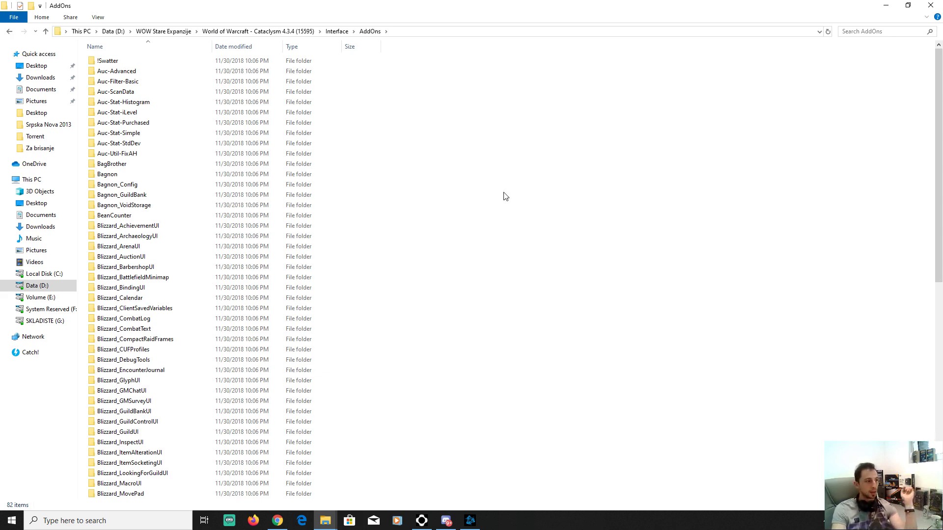
click(123, 167)
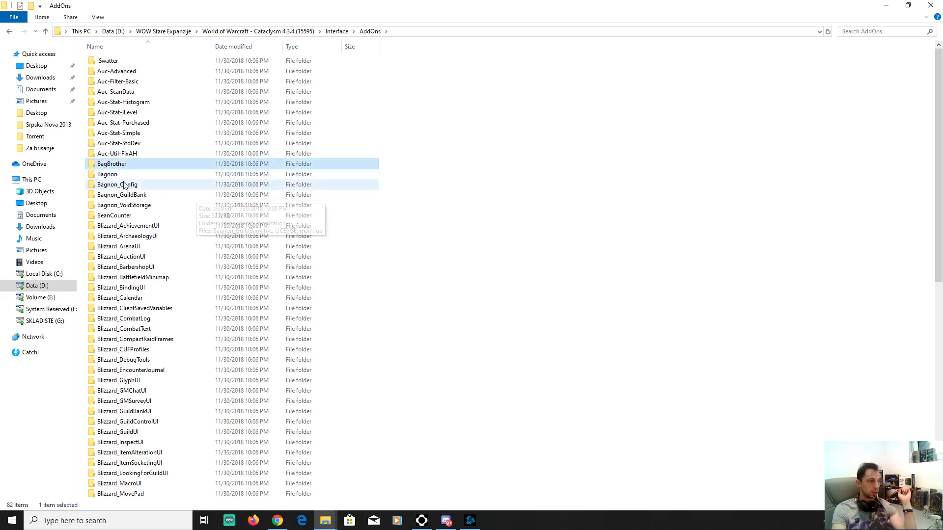
mouse_move(125, 171)
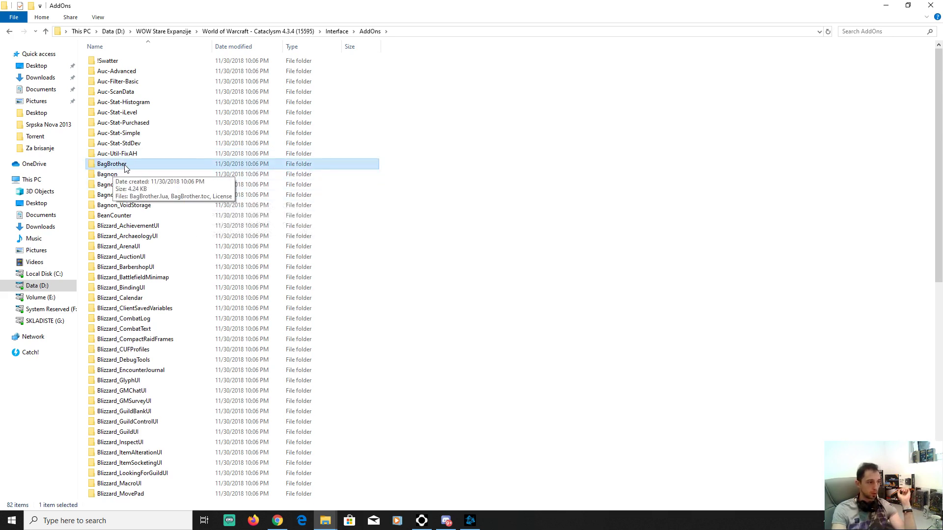
click(668, 179)
drag(757, 143, 592, 207)
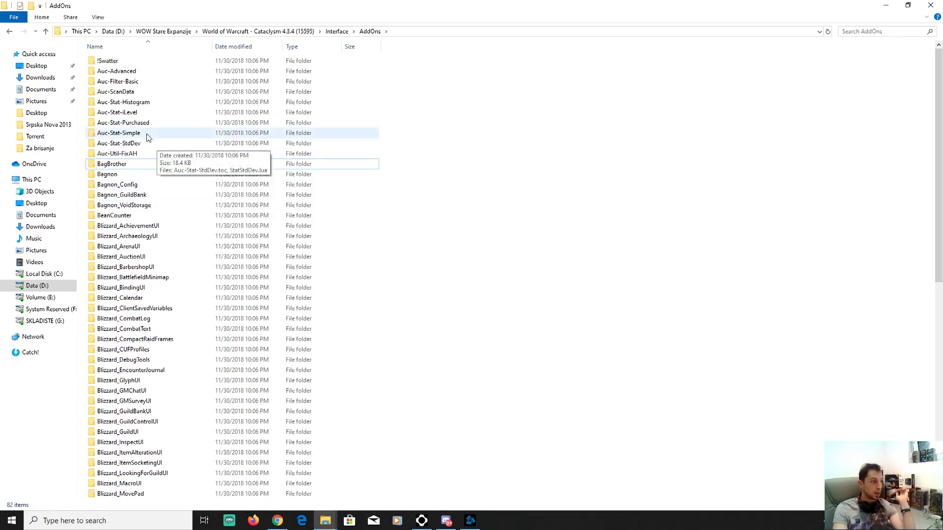
click(115, 61)
scroll(162, 267, down, 8)
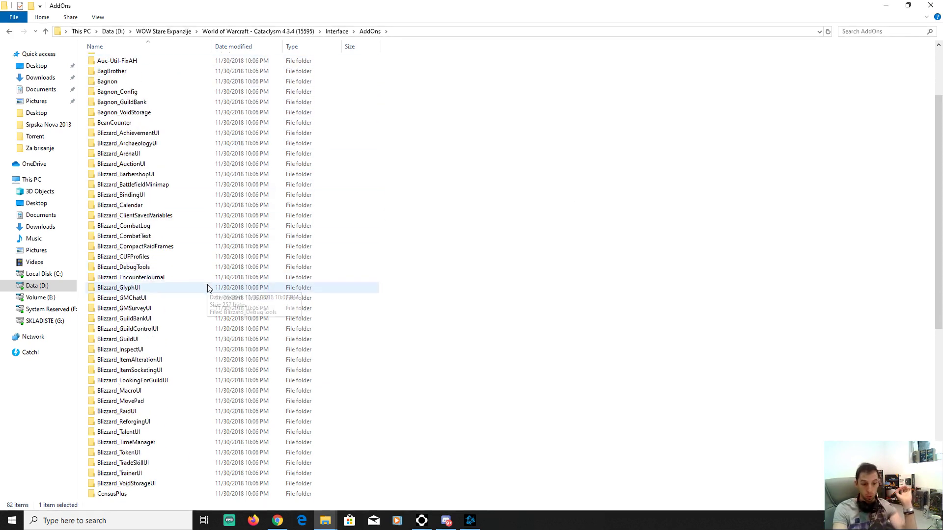
Look inside the Blizzard_ItemAlterationUI add-on folder, and go back through AddOns and Interface to the main Cataclysm folder.
double_click(130, 205)
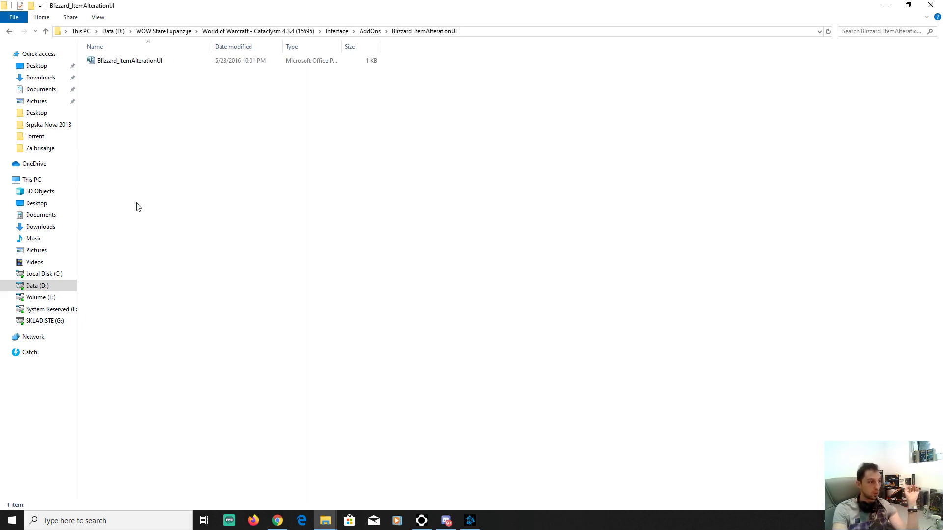
click(10, 31)
scroll(238, 247, down, 5)
scroll(309, 290, up, 5)
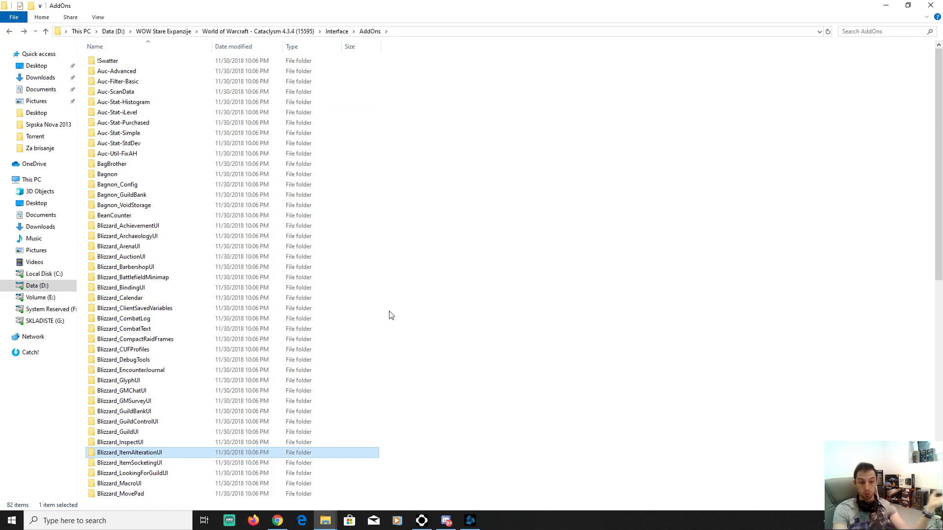
click(10, 32)
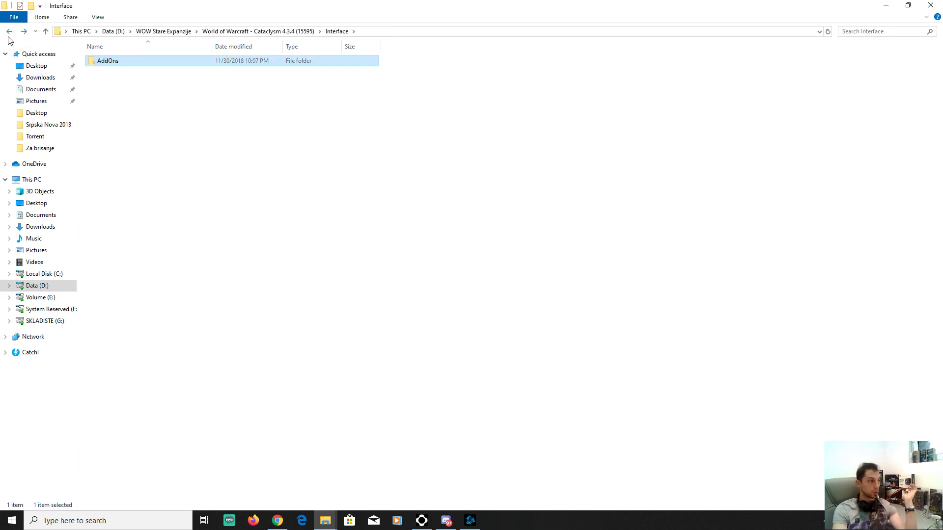
click(9, 32)
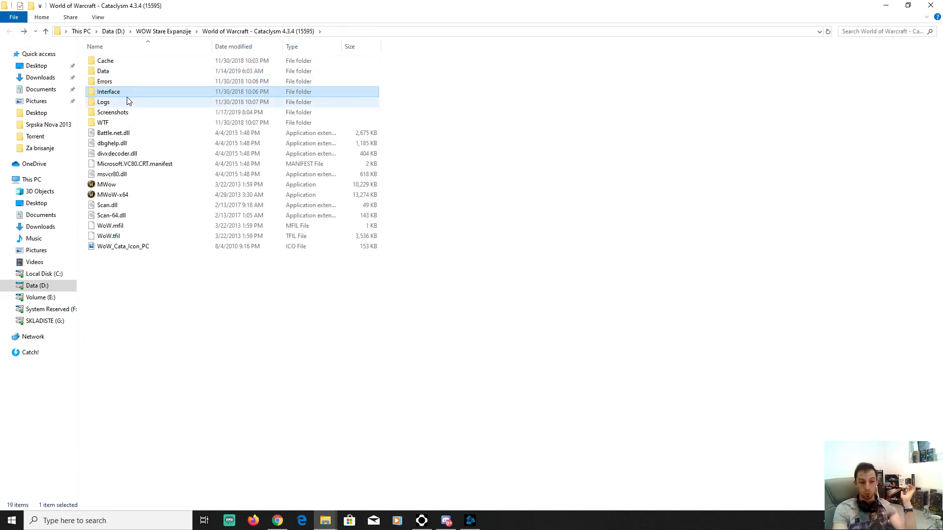
Browse the images in the Screenshots folder with Photos, starting from WoWScrnShot_011719_200441, and return to the main game folder.
double_click(130, 113)
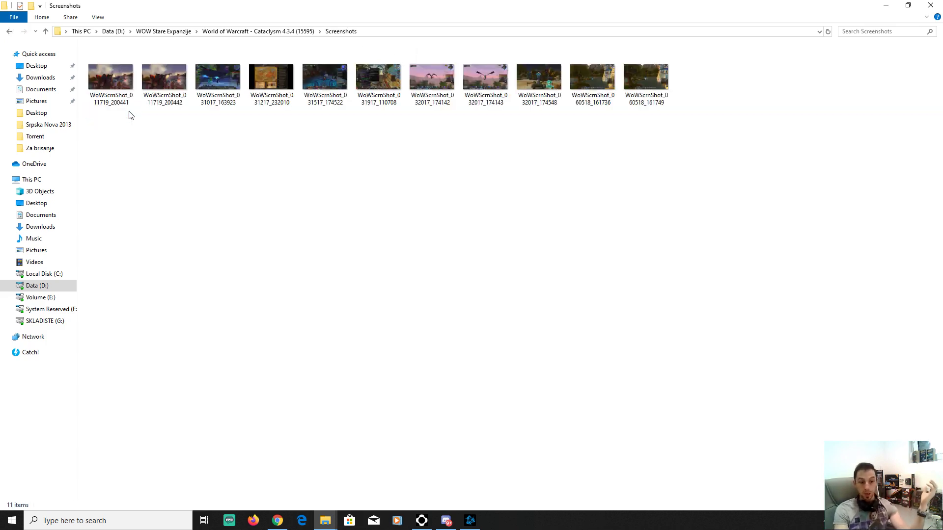
double_click(88, 73)
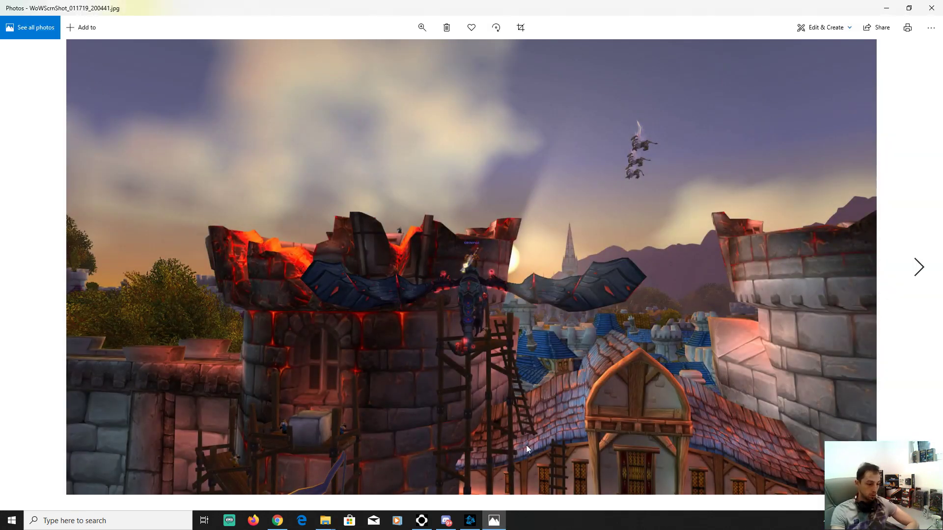
key(Right)
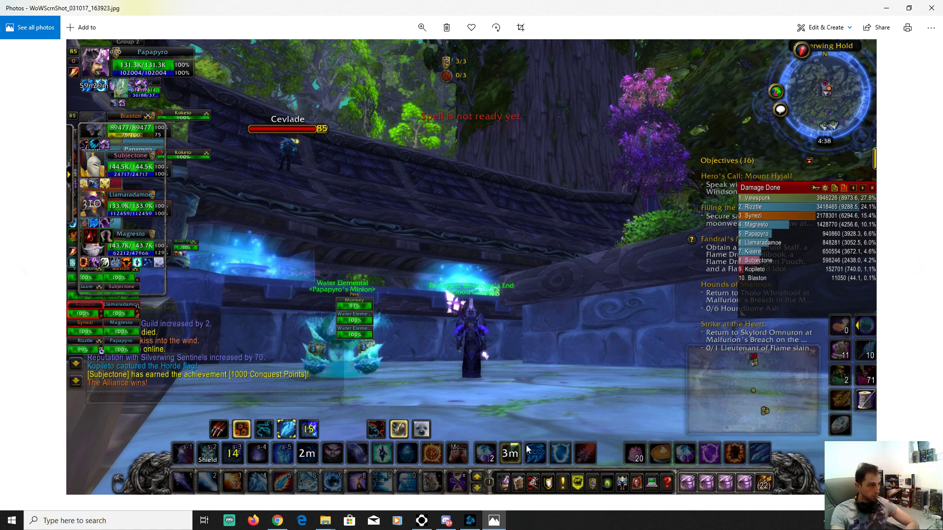
key(Right)
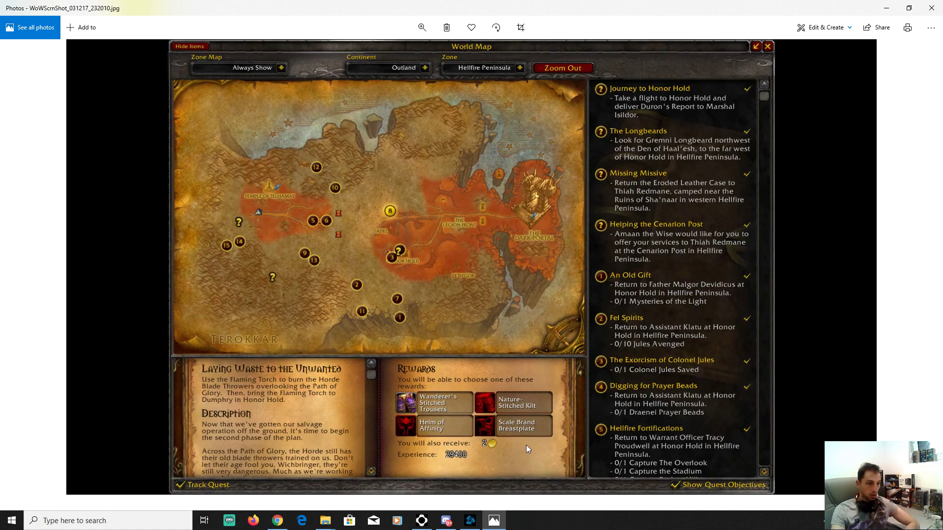
key(Right)
key(Right)
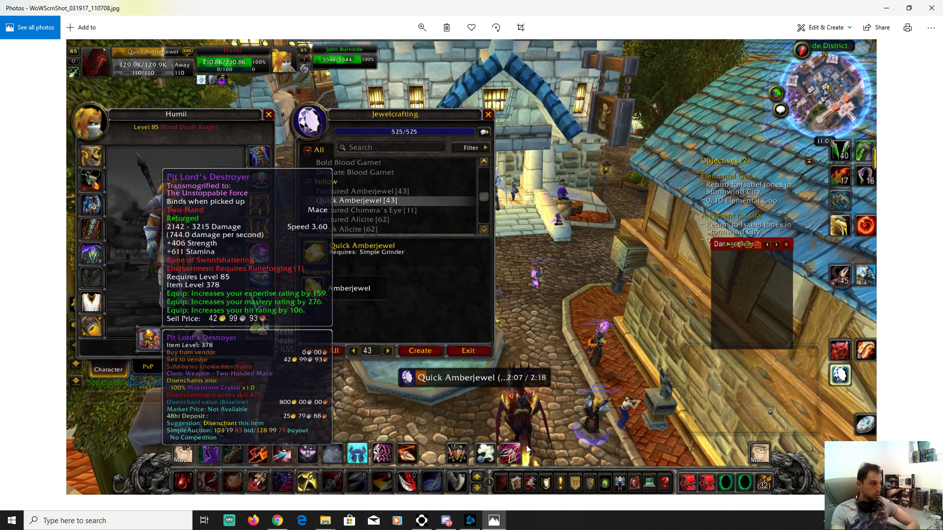
key(Right)
key(Right)
key(Right)
key(Right)
key(Left)
key(Right)
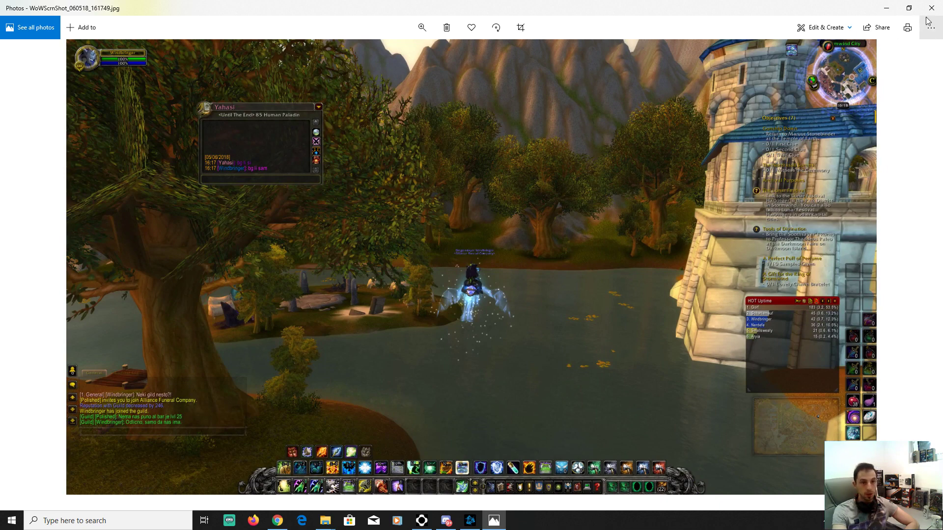
key(alt+F4)
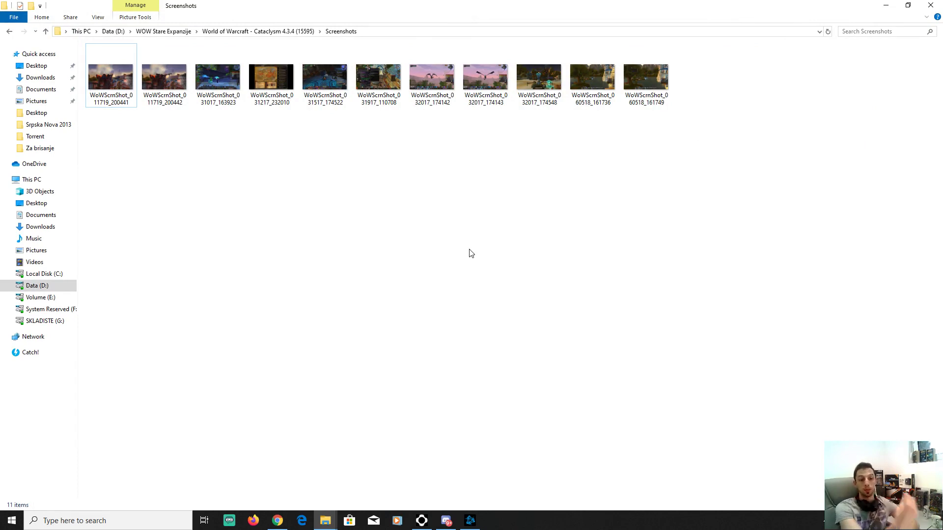
click(10, 31)
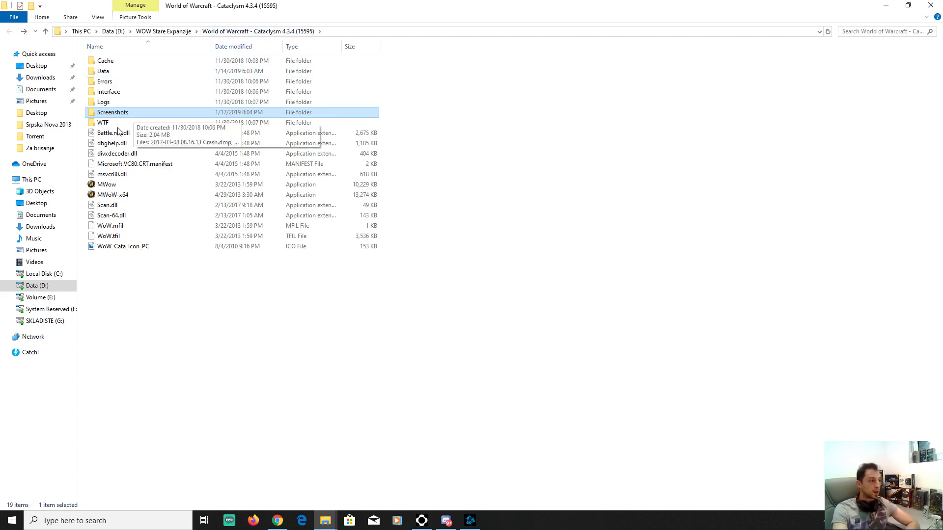
Open the WTF folder and its Account subfolder to examine the per-account settings folders.
double_click(103, 123)
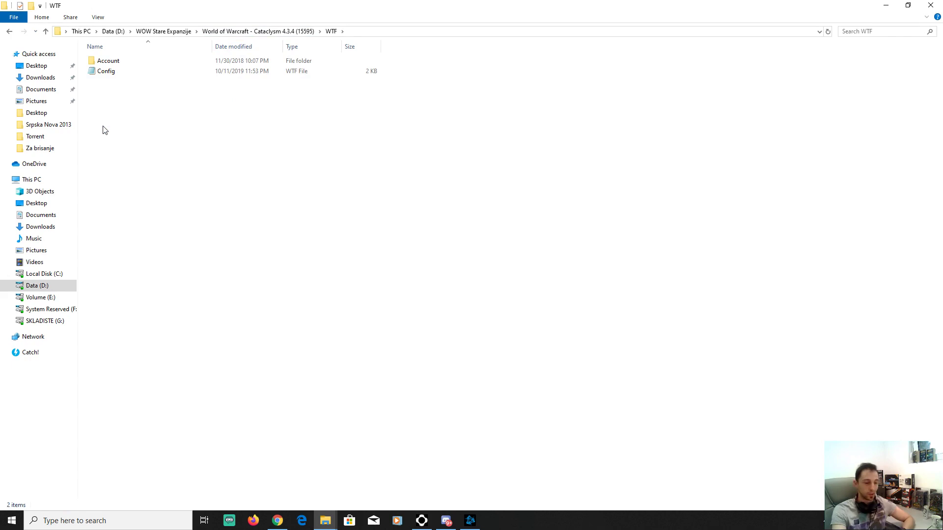
click(10, 32)
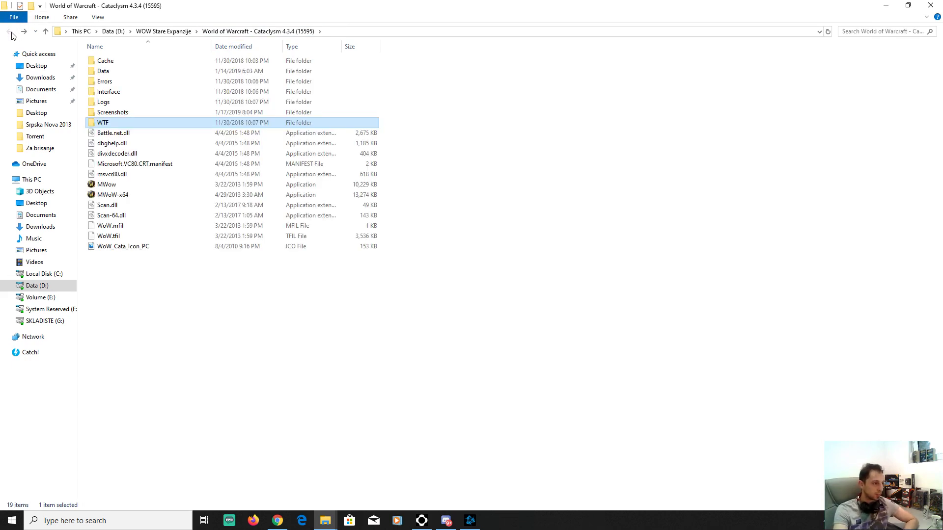
click(23, 32)
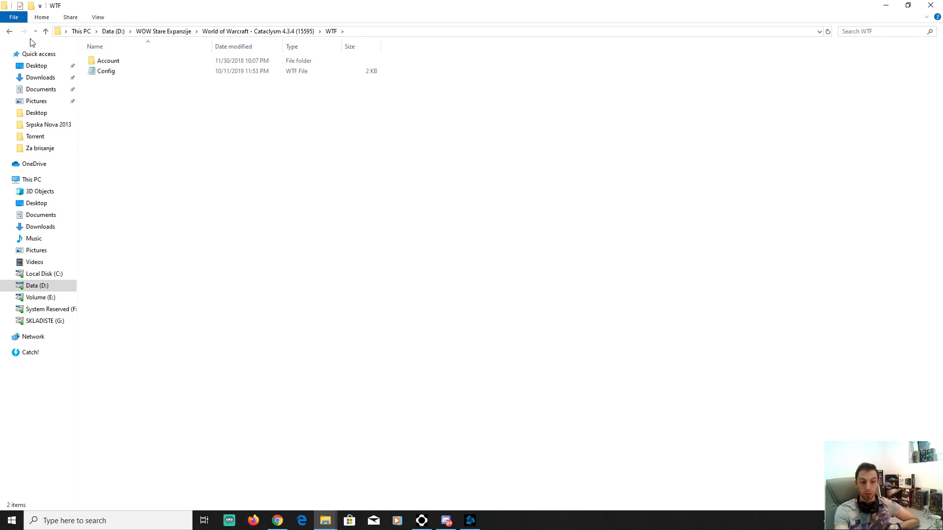
double_click(111, 61)
drag(145, 183, 118, 64)
click(222, 185)
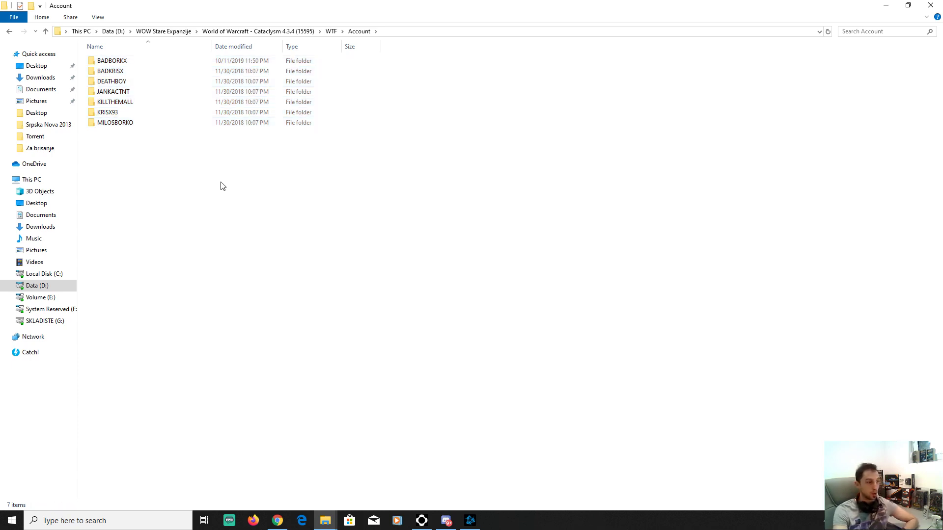
Open the first account folder to examine its realm folders and settings files, and return to the main Cataclysm folder.
double_click(124, 62)
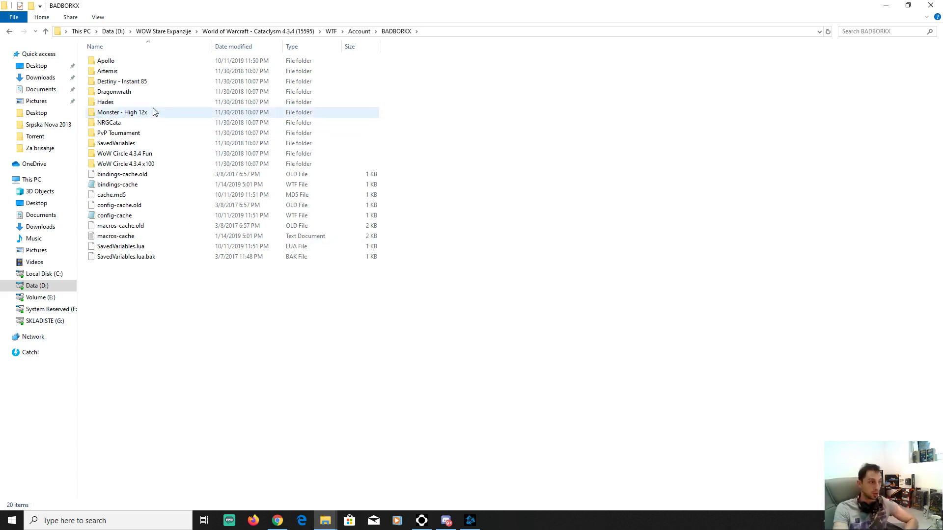
click(142, 92)
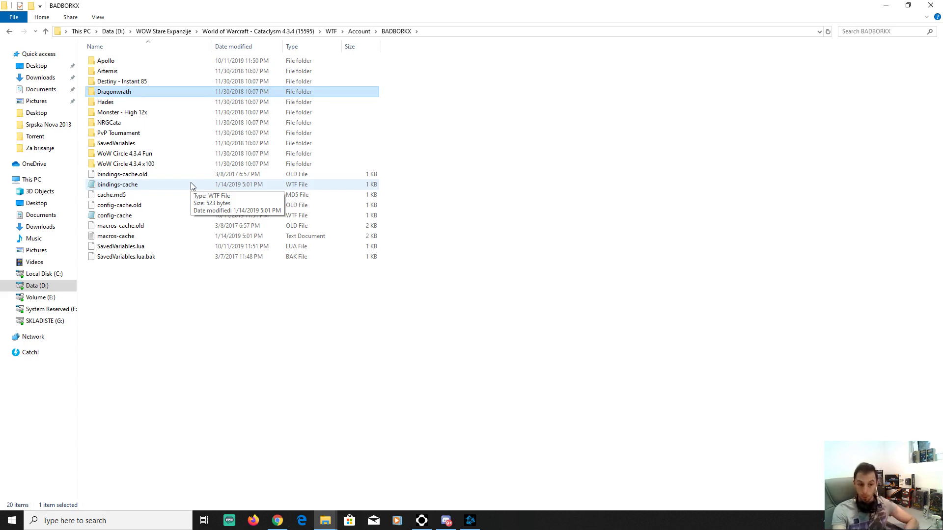
click(7, 32)
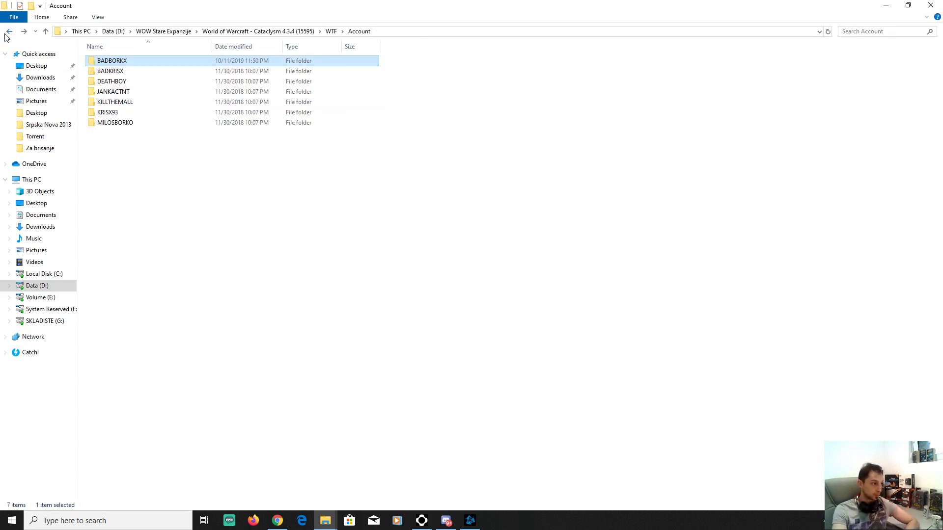
click(8, 31)
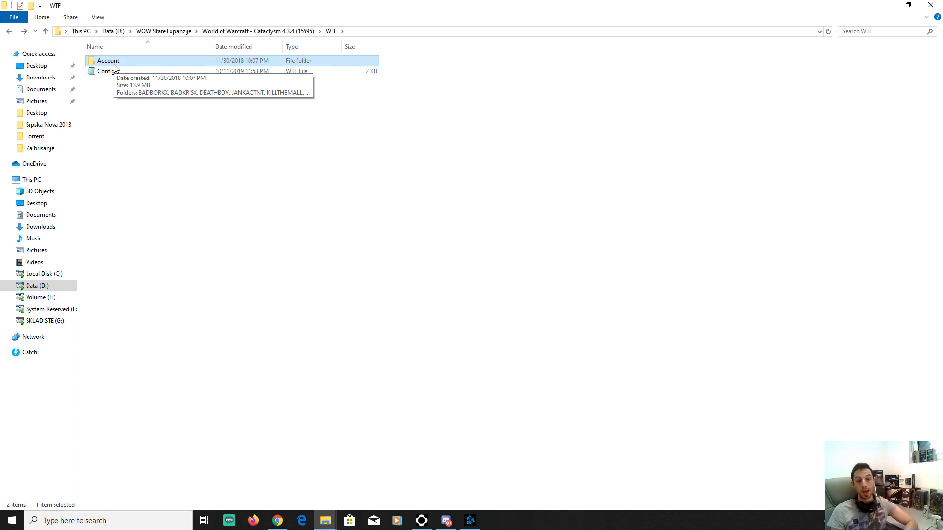
click(9, 31)
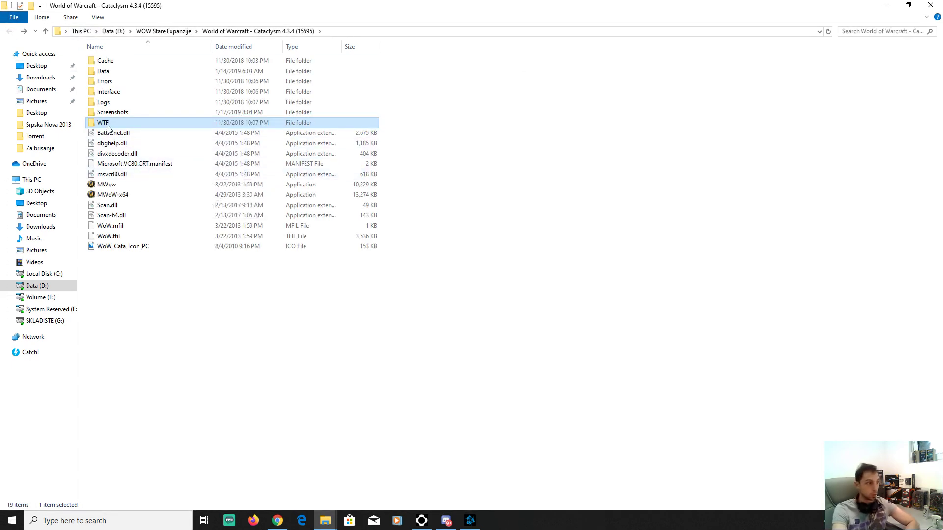
Reopen the WTF folder to check the Account folder and Config file, and go back to the main game folder.
double_click(108, 125)
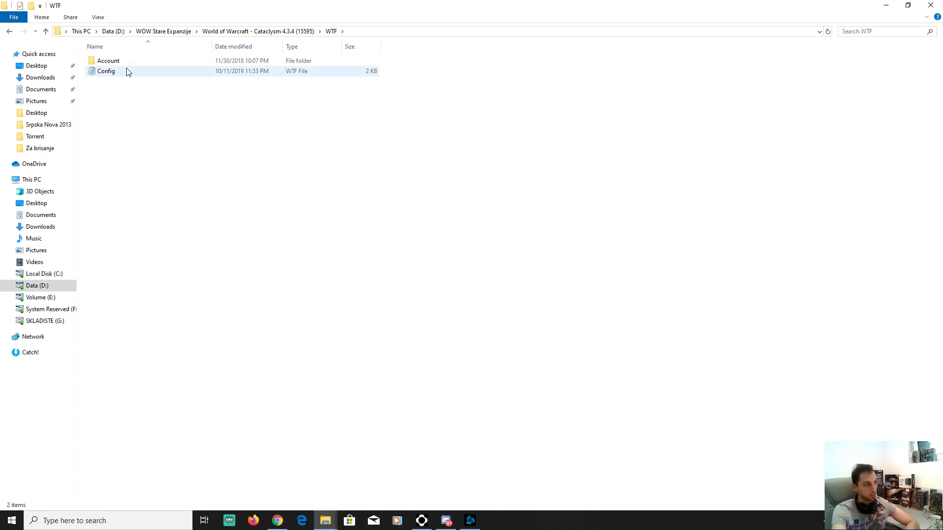
key(Down)
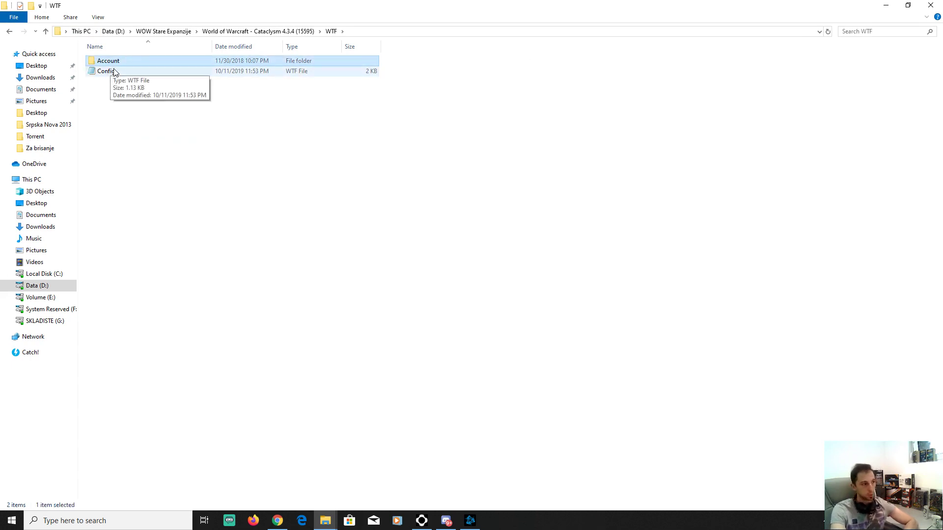
click(9, 31)
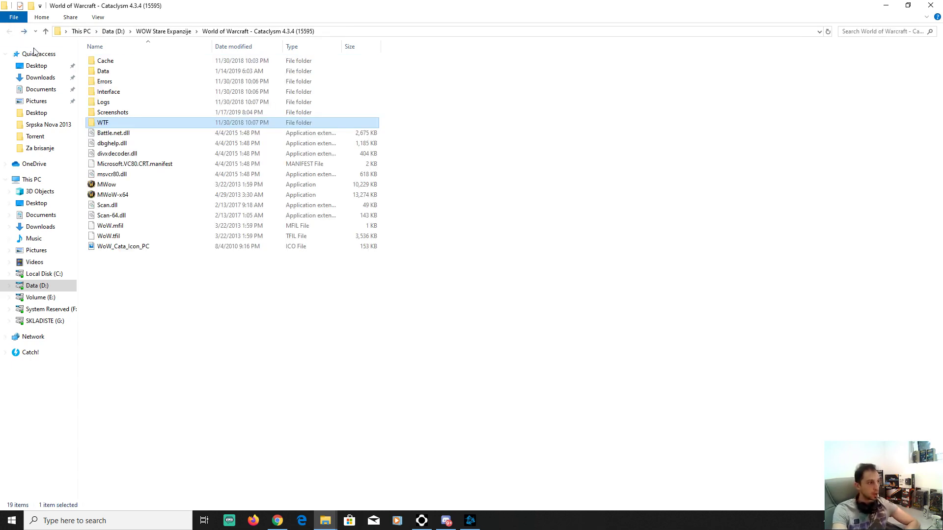
Open the Cache folder to examine its ADB and WDB subfolders, and return to the main Cataclysm folder.
double_click(109, 61)
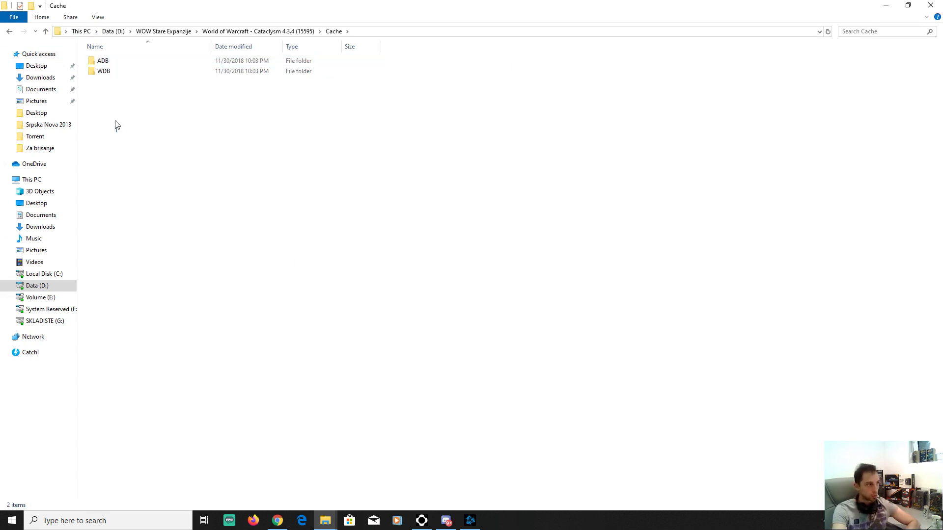
drag(116, 122, 113, 55)
click(185, 158)
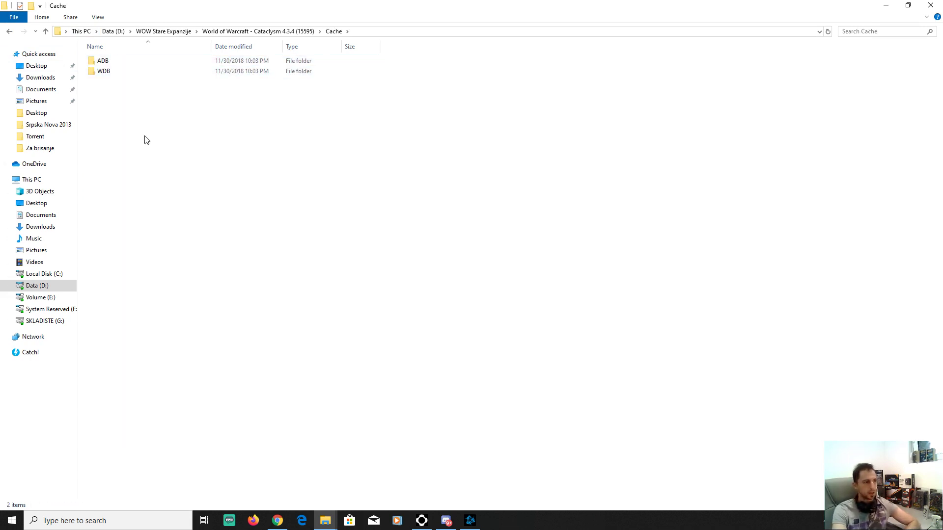
click(103, 61)
click(108, 73)
click(136, 122)
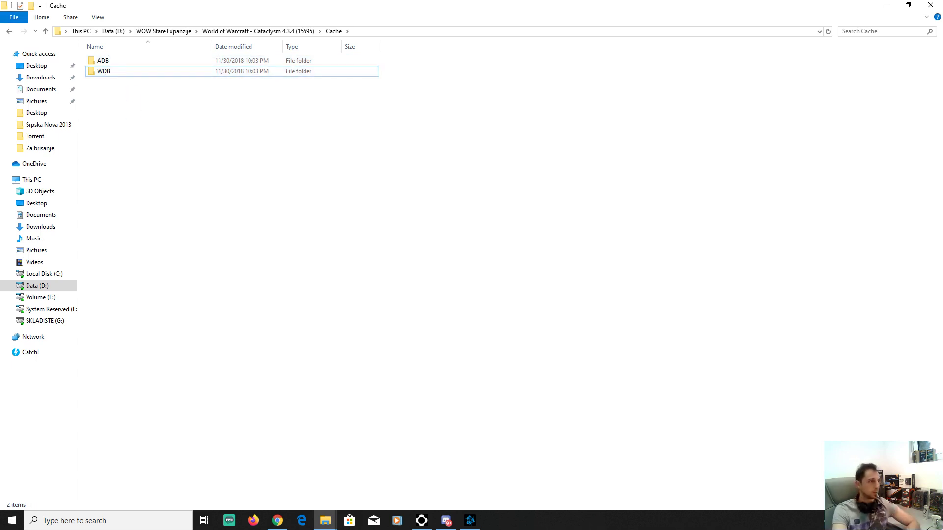
click(9, 33)
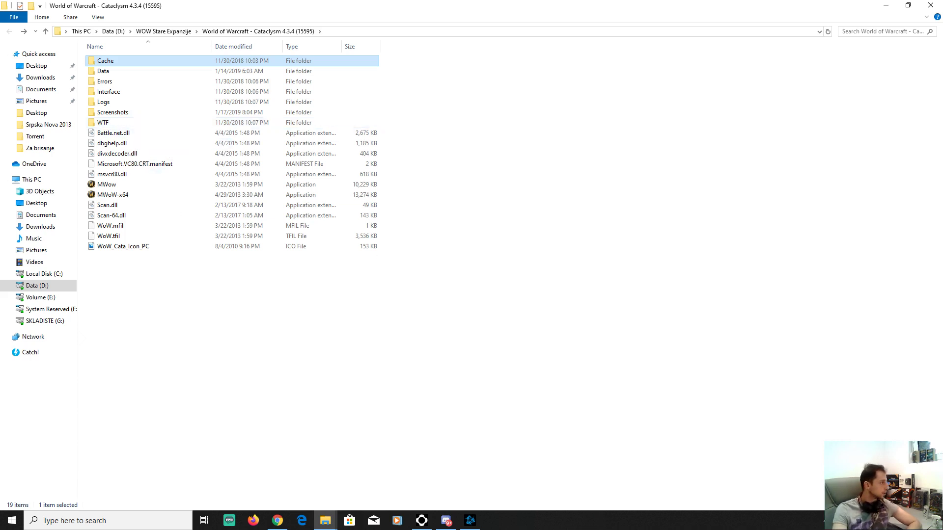
Switch to the open World of Warcraft 1.12 folder and examine its Data, Interface and WDB folders.
key(alt+Tab)
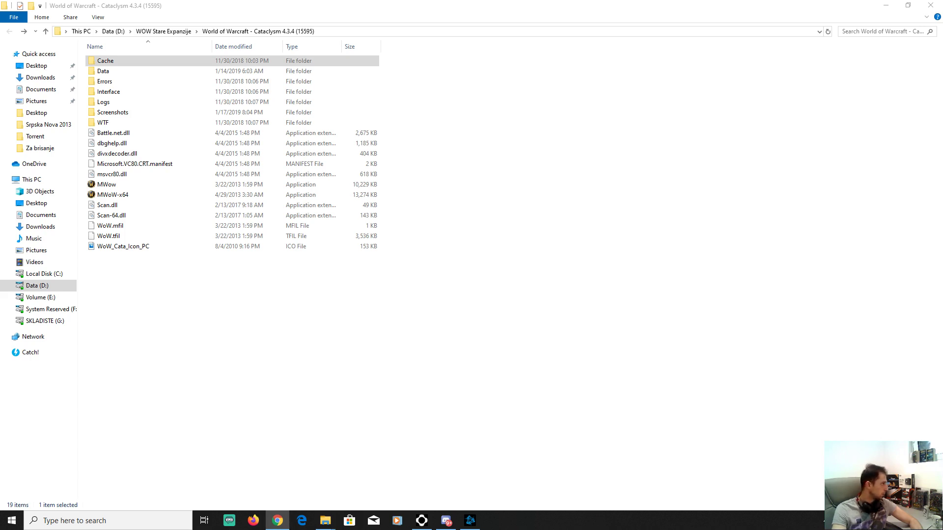
click(286, 349)
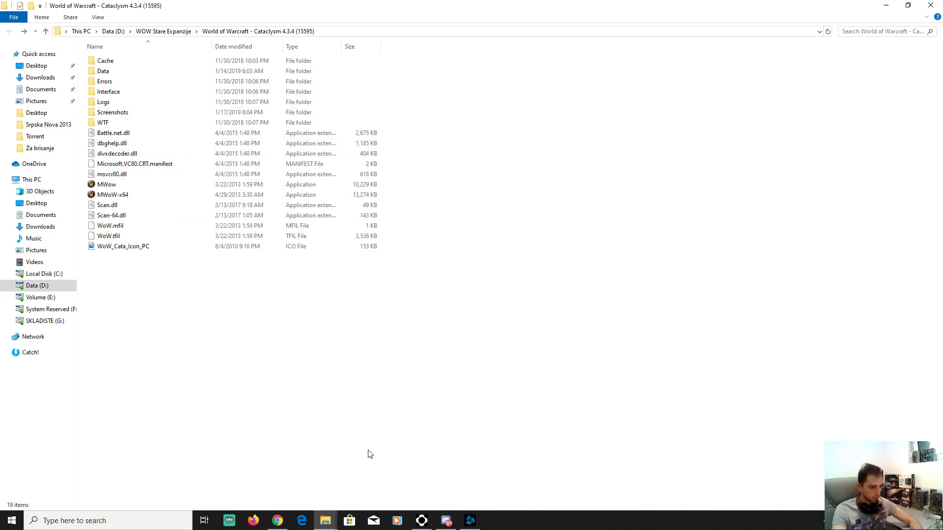
click(326, 521)
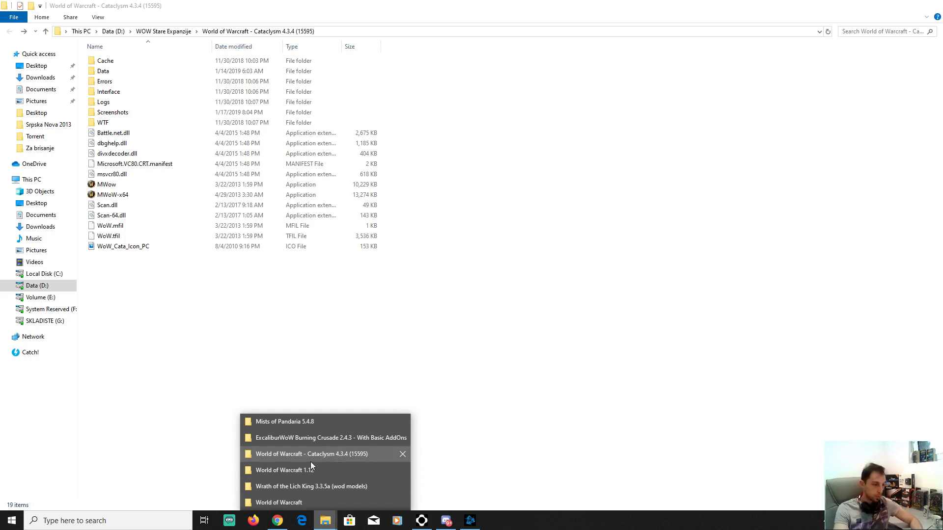
mouse_move(307, 471)
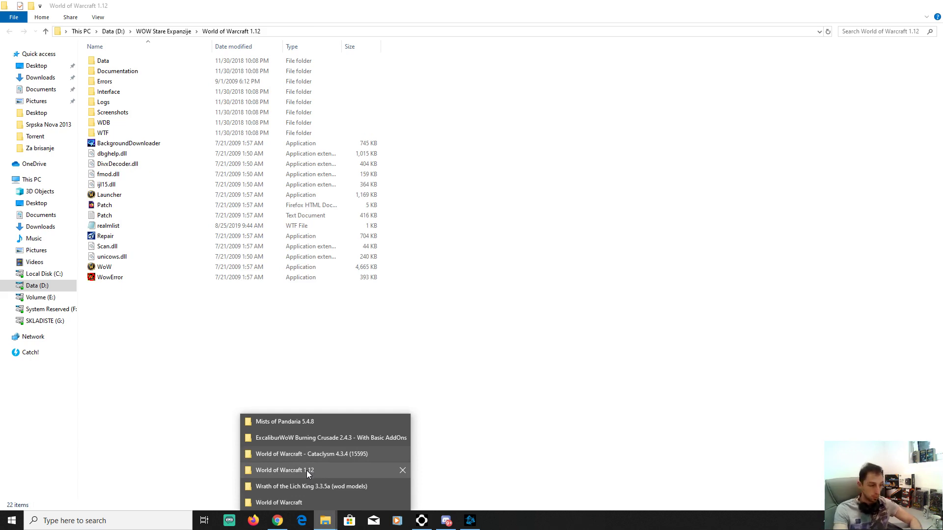
click(308, 472)
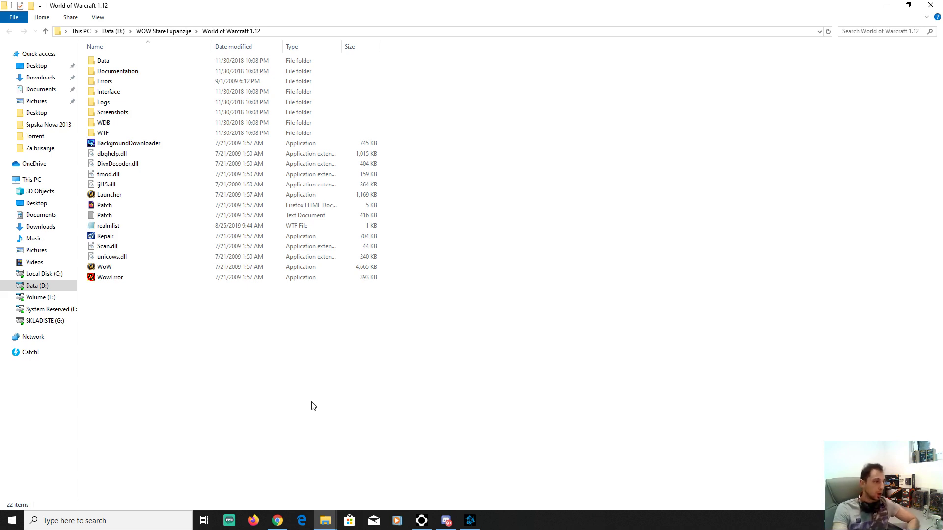
click(118, 62)
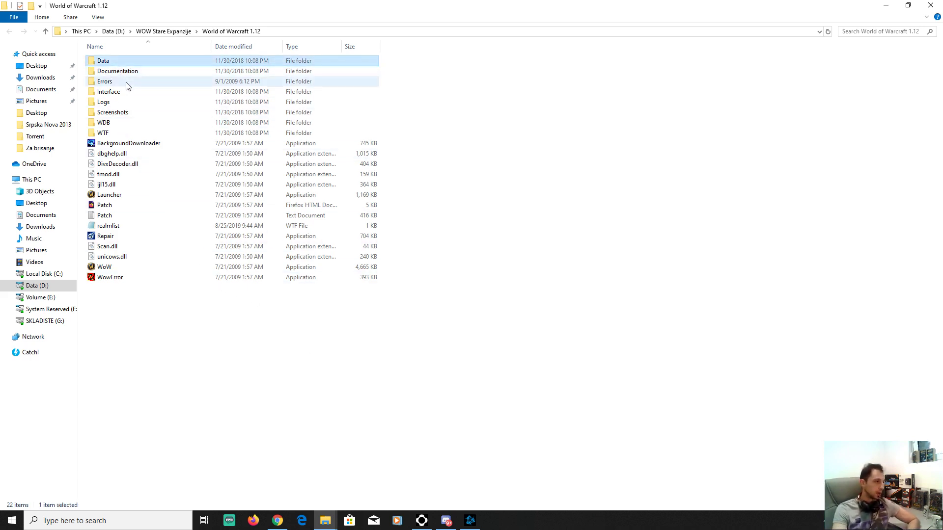
click(121, 92)
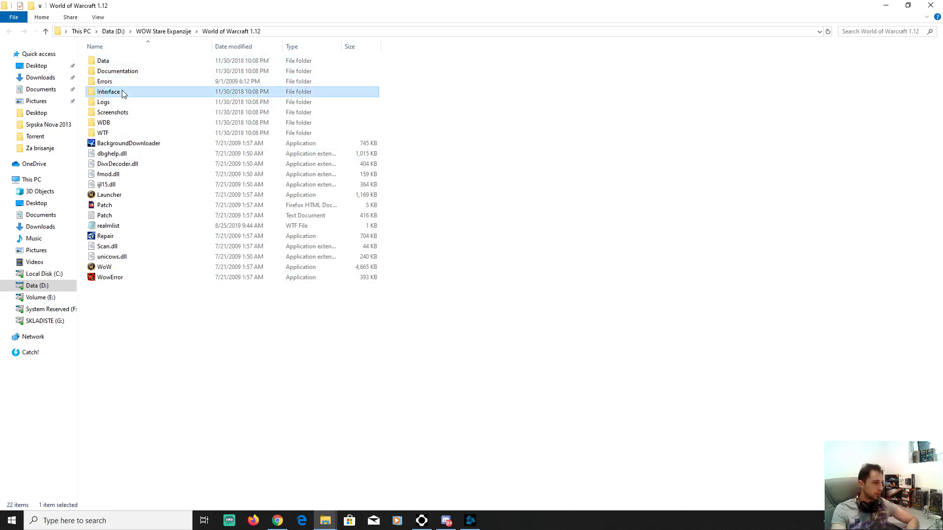
click(108, 124)
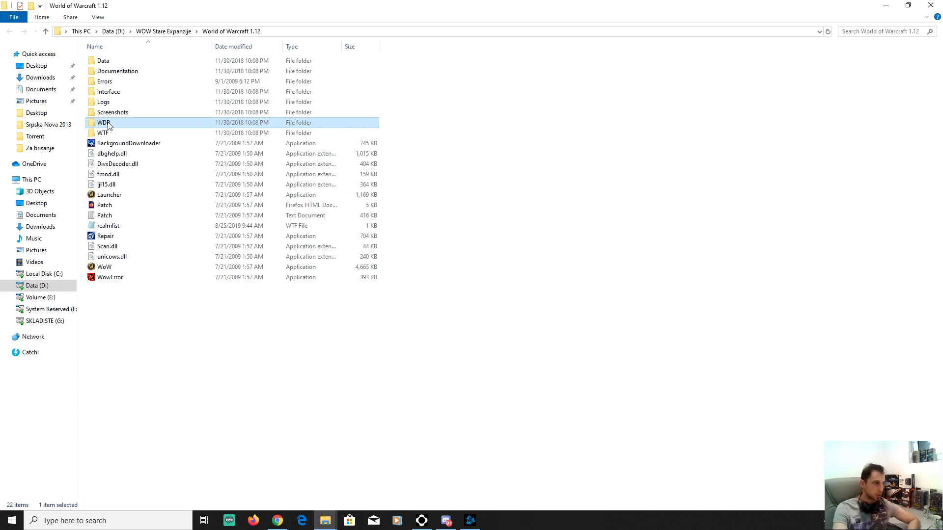
Open the realmlist file in Notepad and copy its line "set realmlist west.kronos-wow.com".
double_click(116, 226)
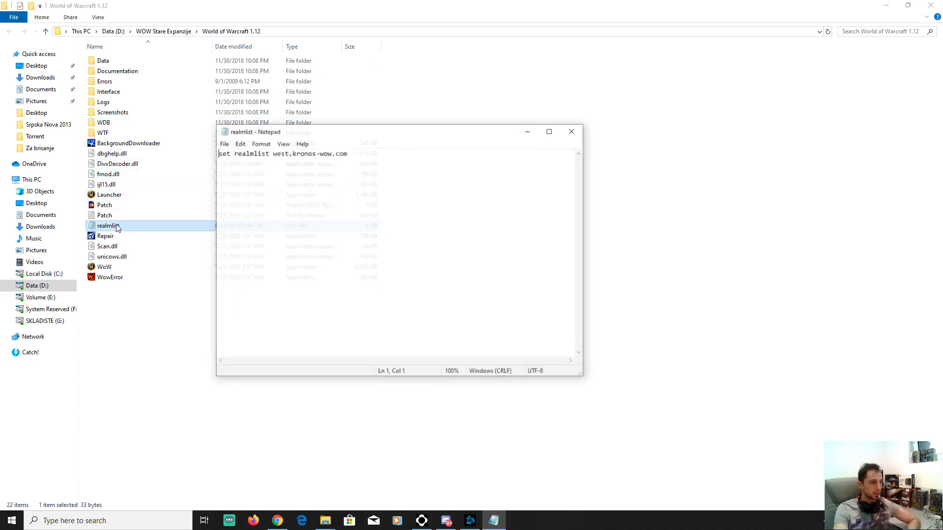
drag(381, 184, 227, 191)
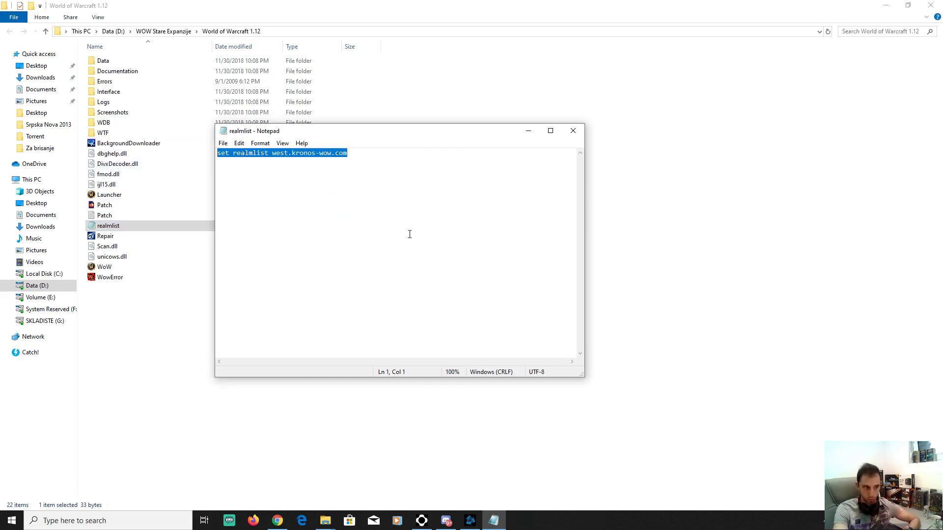
click(424, 241)
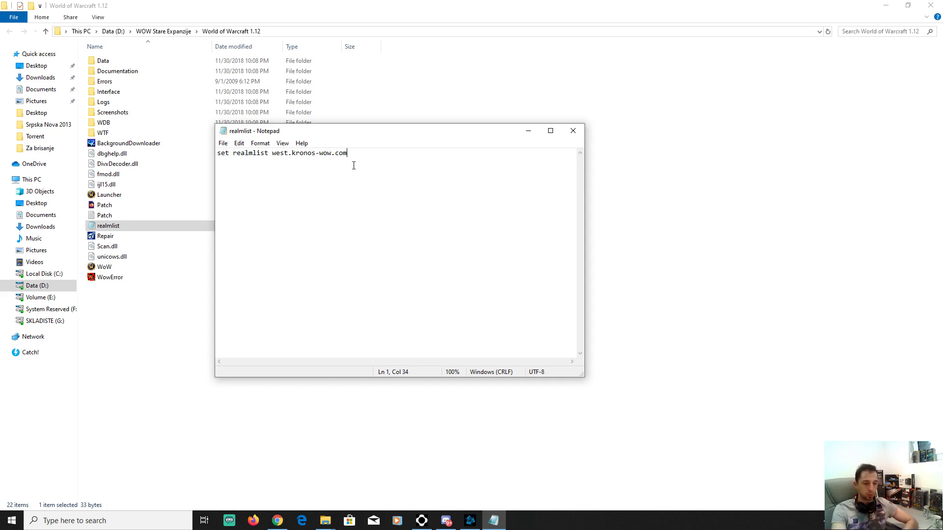
drag(357, 152, 217, 152)
right_click(304, 155)
click(335, 188)
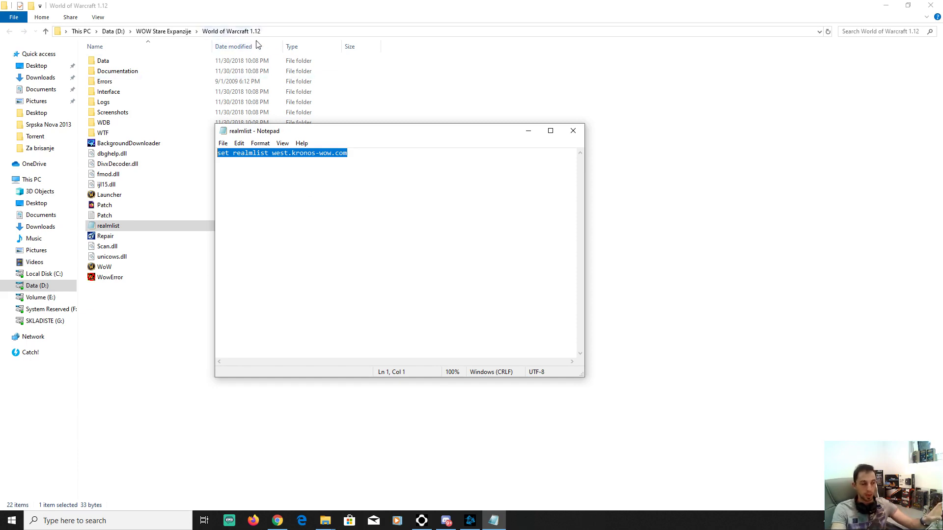
Replace the realmlist text with the copied line "set realmlist west.kronos-wow.com", save the file and close it.
click(414, 242)
drag(435, 206, 192, 165)
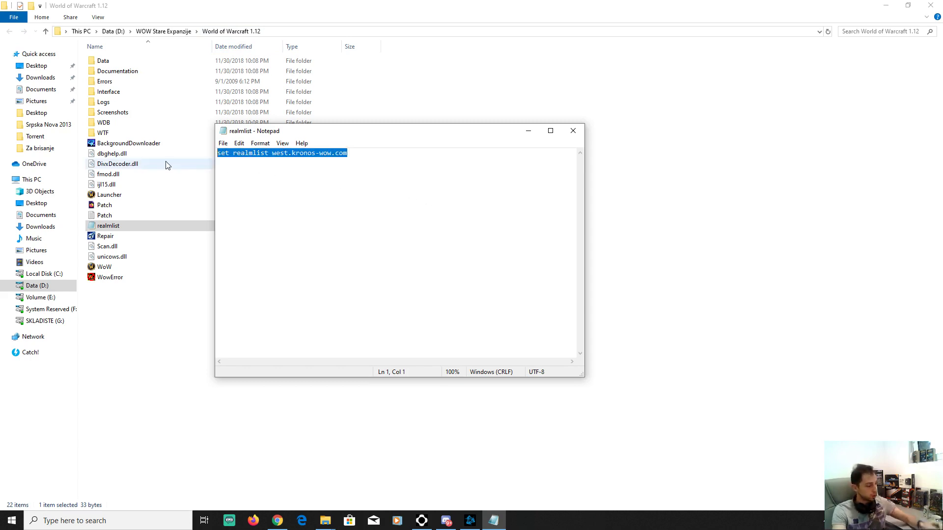
key(Delete)
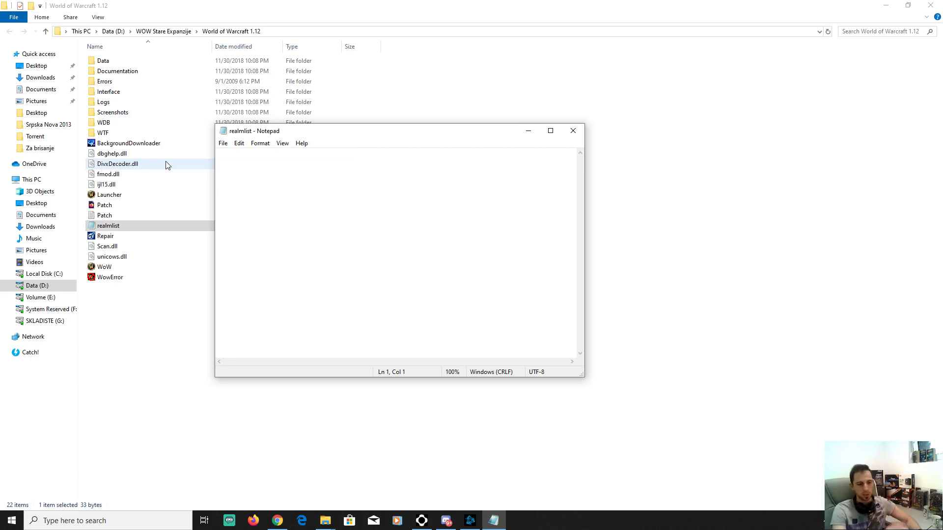
key(ctrl+v)
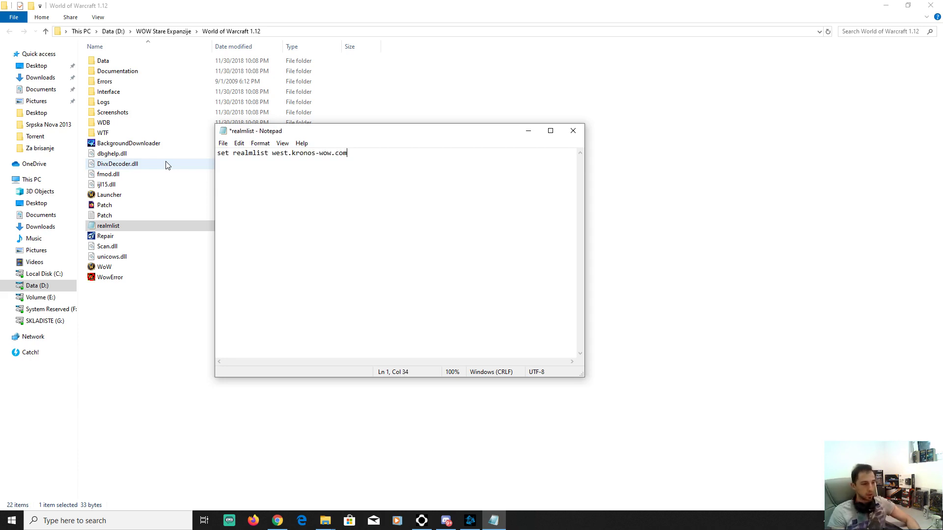
click(223, 143)
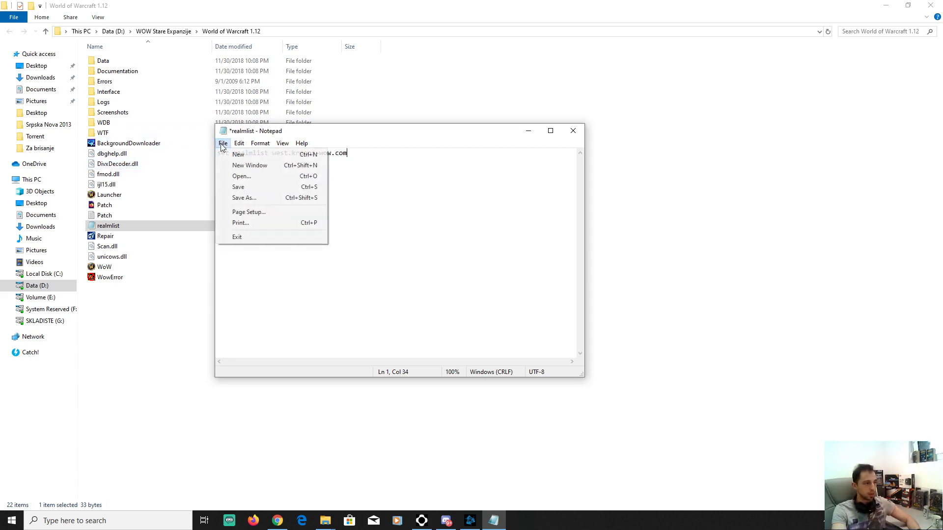
click(247, 186)
click(284, 208)
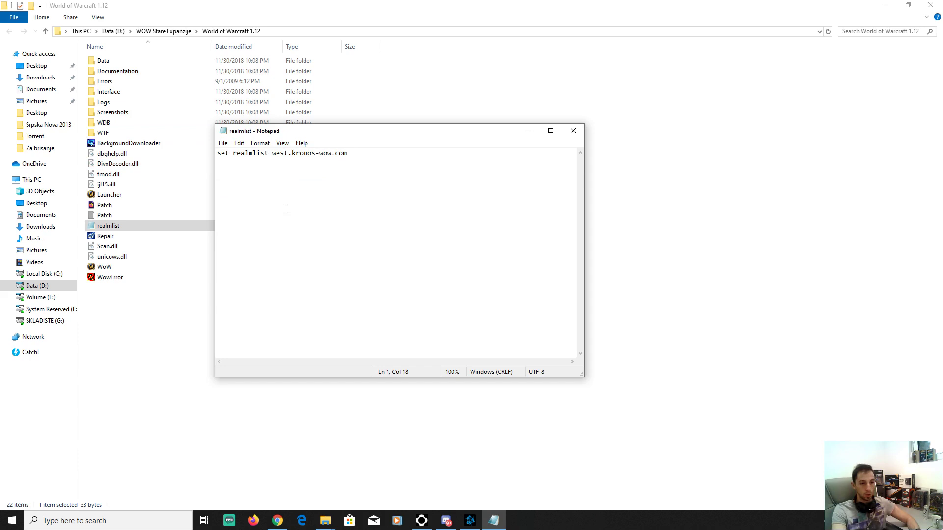
click(573, 131)
Launch WoW from the 1.12 folder without reloading default settings, and fill in the account name and account password.
double_click(109, 267)
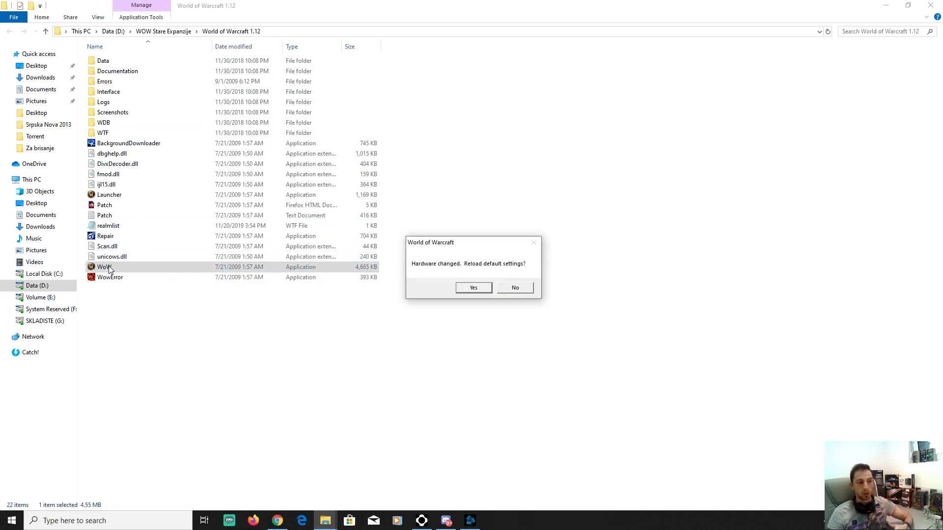
click(515, 287)
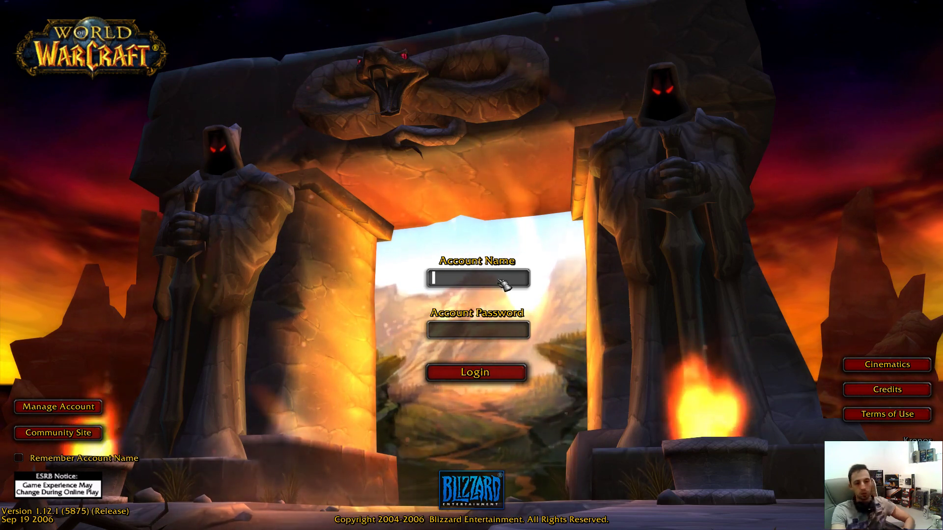
text(kgjfsdkjn)
key(Tab)
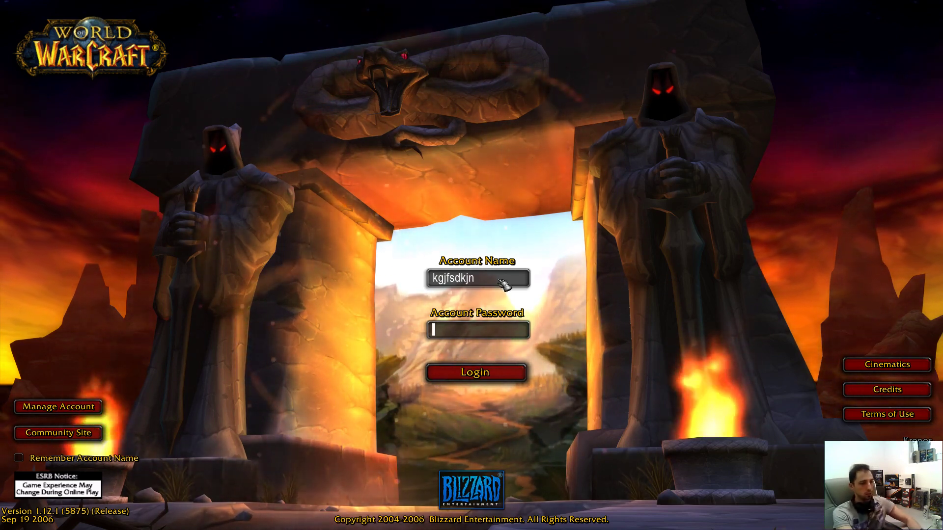
text(************)
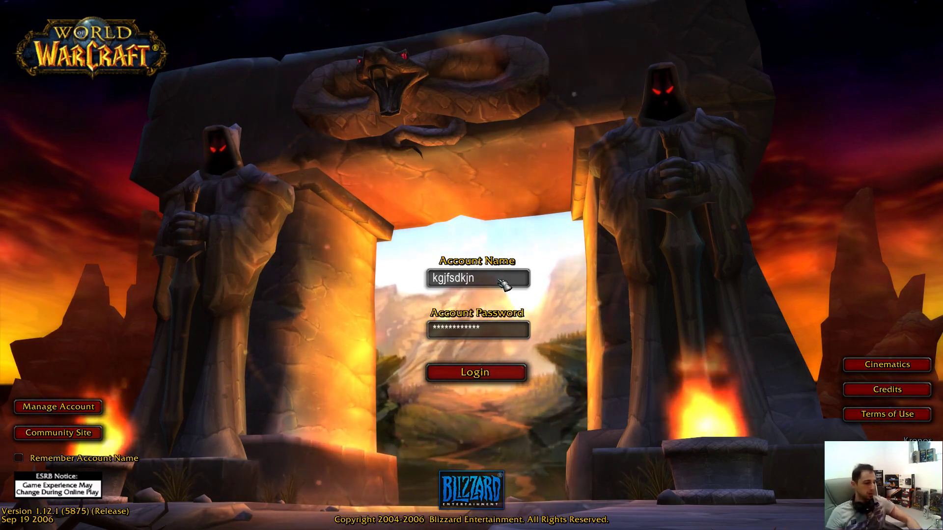
Switch to the ExcaliburWoW Burning Crusade 2.4.3 folder, open its realmlist file in Notepad and copy the line "set realmlist play.atlantiss.eu".
key(alt+Tab)
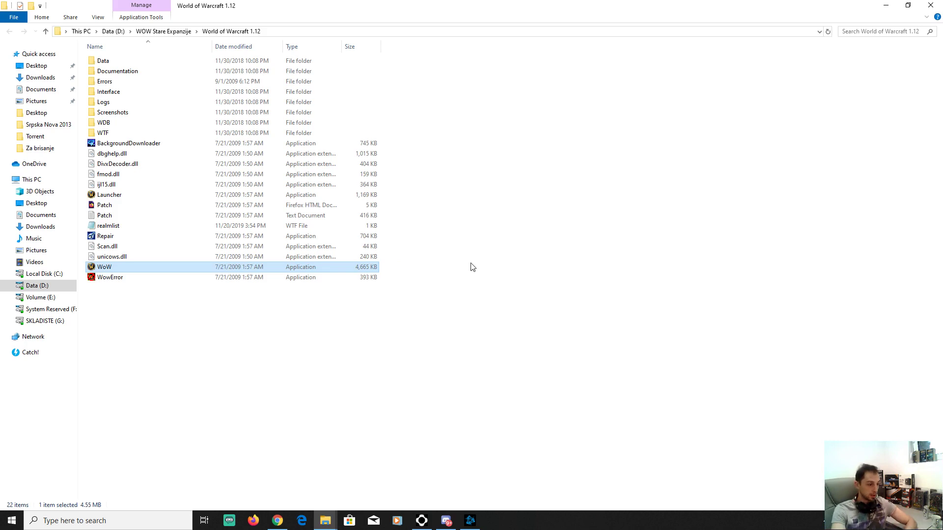
click(325, 520)
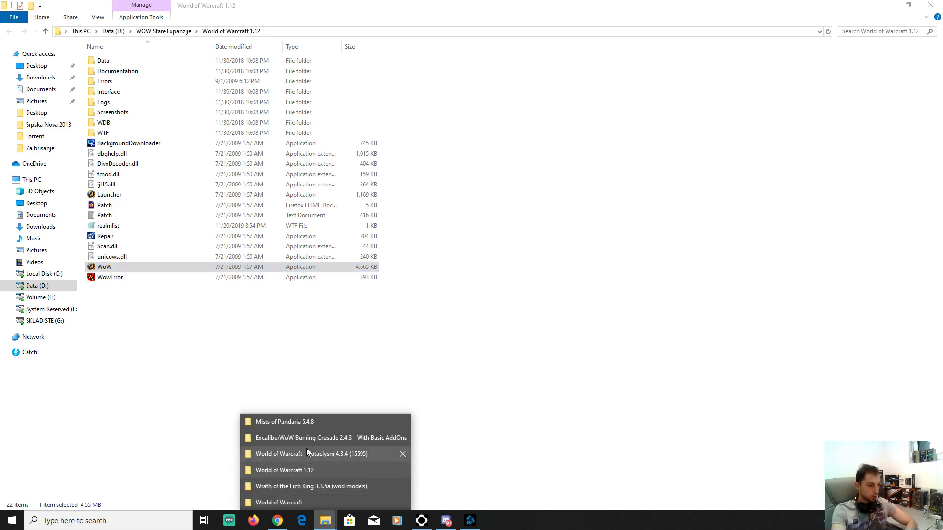
click(317, 441)
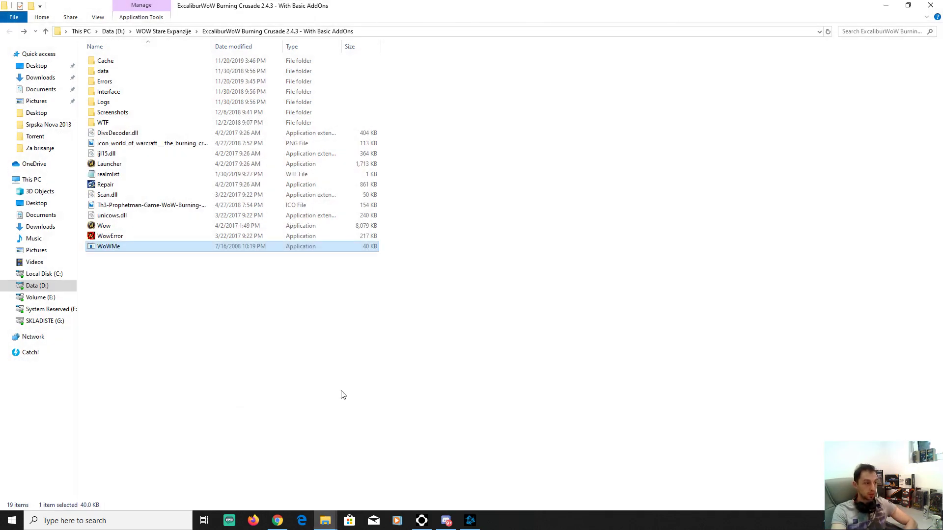
double_click(114, 175)
click(340, 156)
drag(340, 156, 218, 154)
click(304, 185)
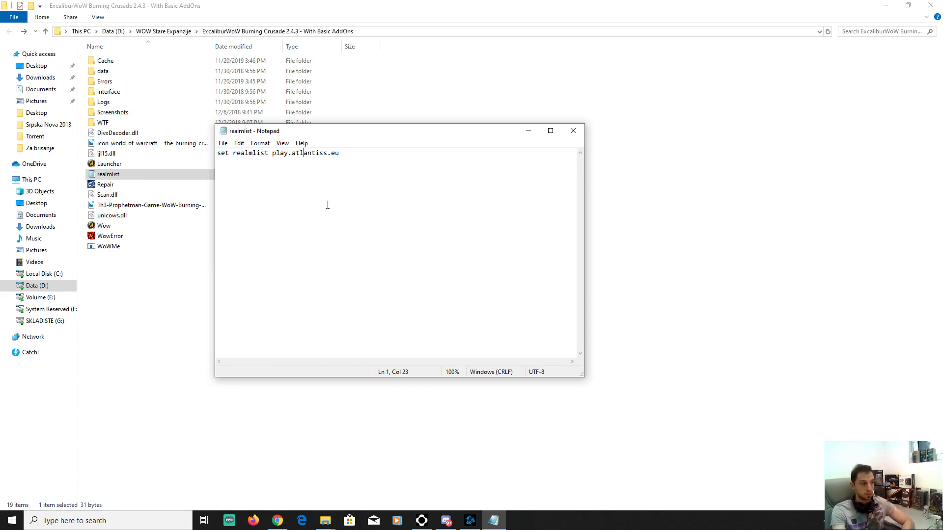
Replace the realmlist text with the copied line "set realmlist play.atlantiss.eu", save the file and close it.
drag(400, 166, 120, 187)
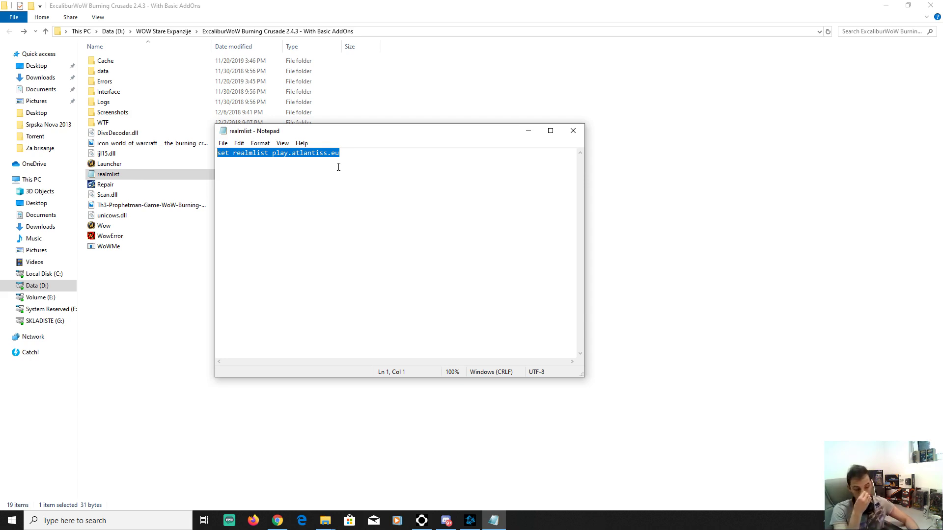
key(Delete)
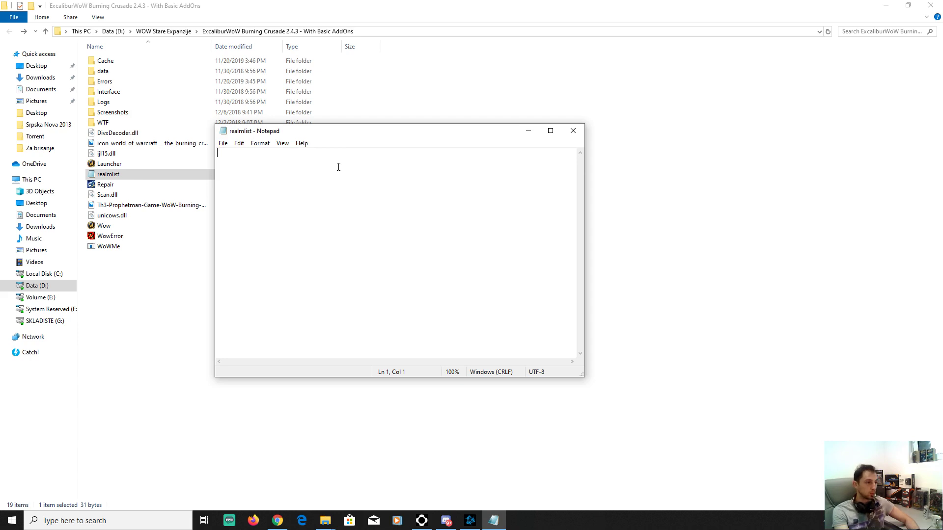
key(ctrl+v)
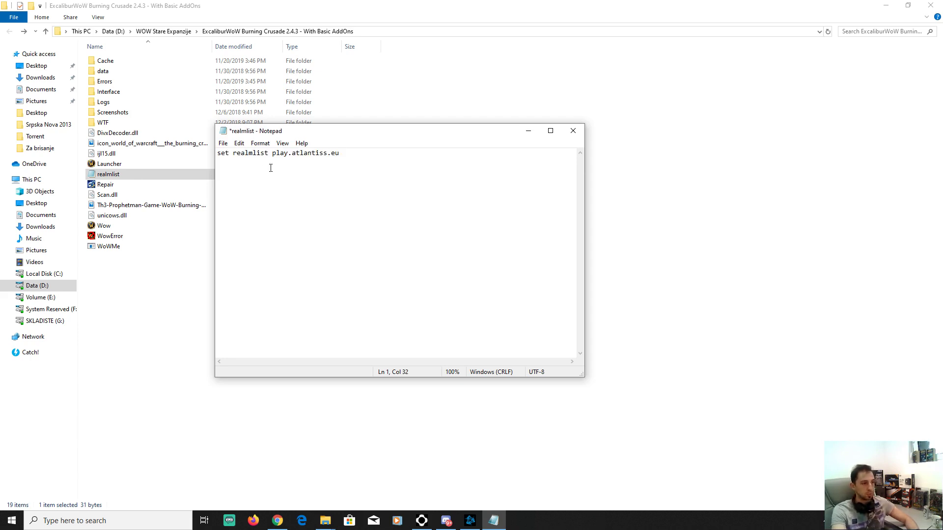
click(223, 143)
click(278, 187)
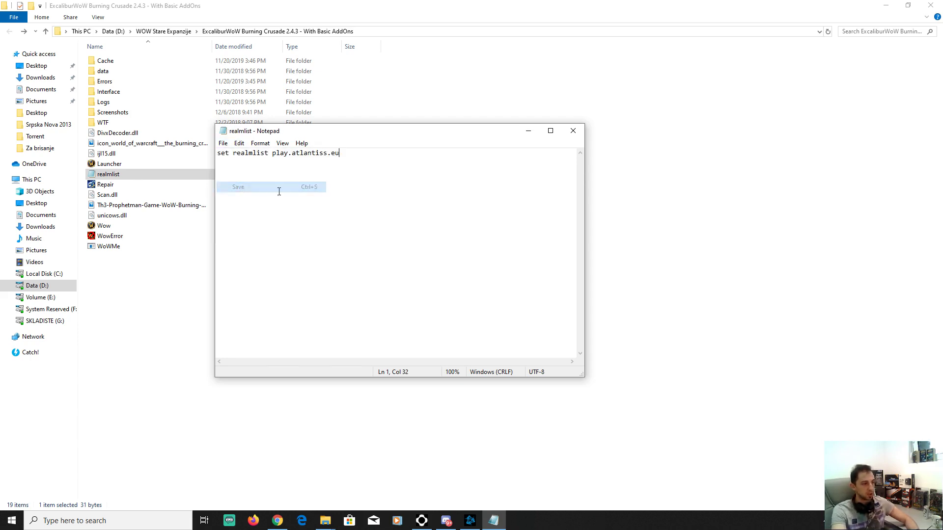
click(573, 131)
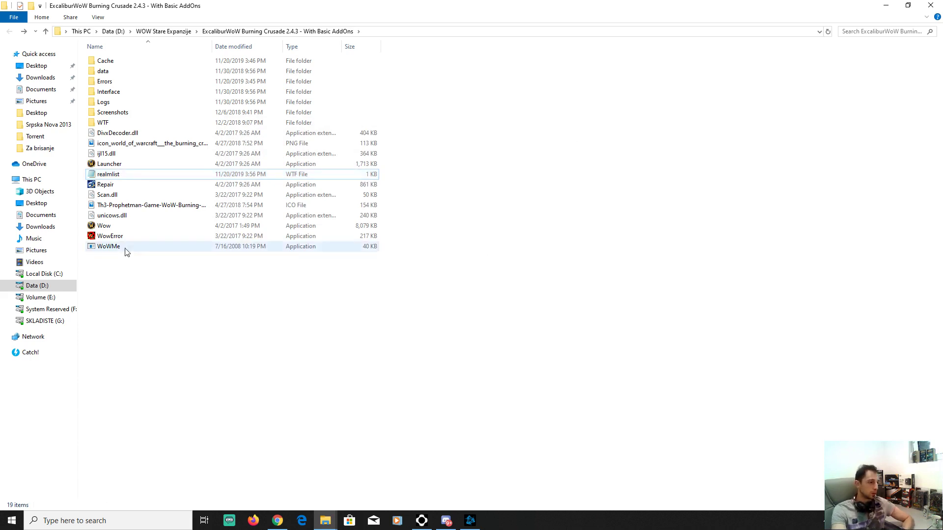
Examine the account folders inside WTF\Account of the 2.4.3 client and return to its main folder.
click(112, 227)
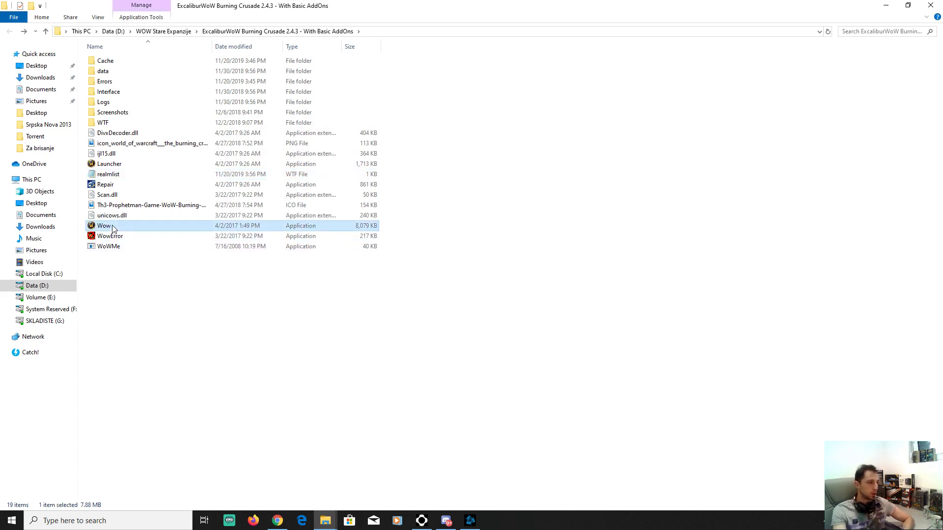
double_click(111, 124)
click(117, 64)
double_click(117, 64)
click(122, 63)
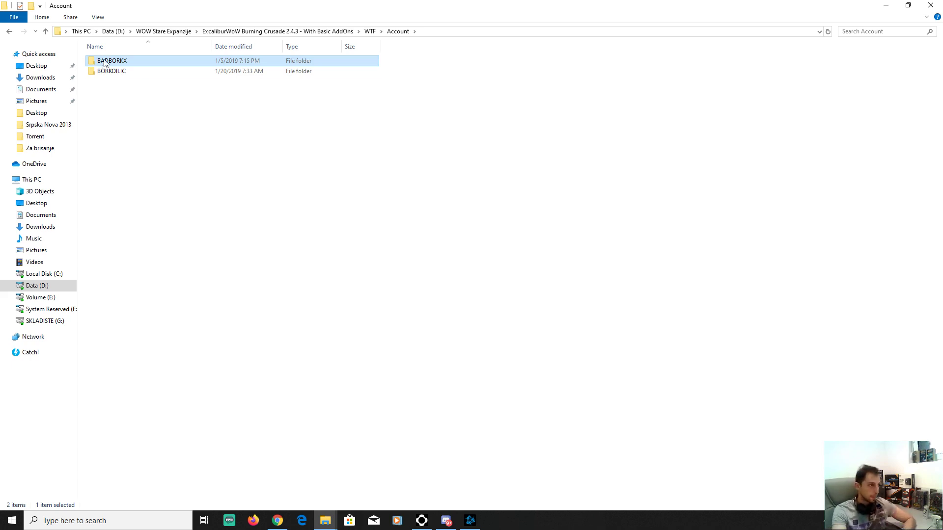
click(10, 33)
click(10, 32)
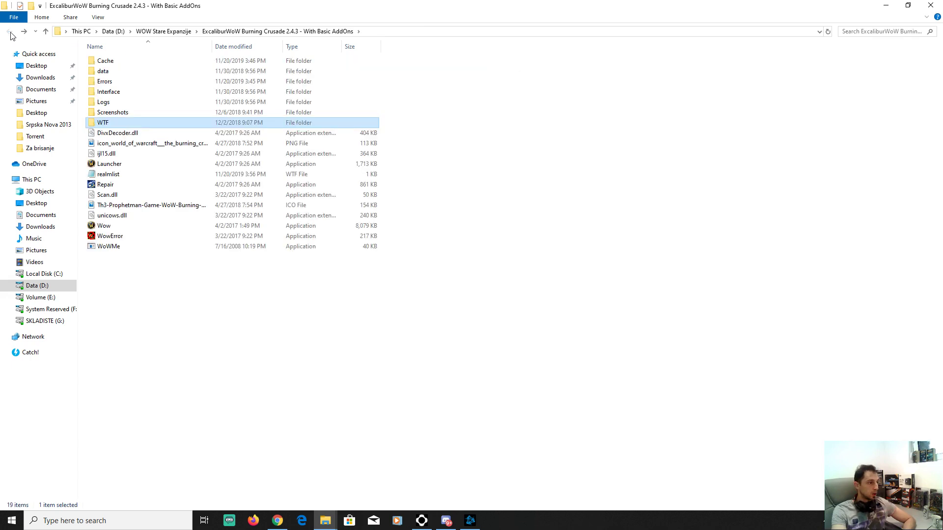
View the Cataclysm 4.3.4 folder, then switch to the open Wrath of the Lich King 3.3.5a folder.
right_click(325, 521)
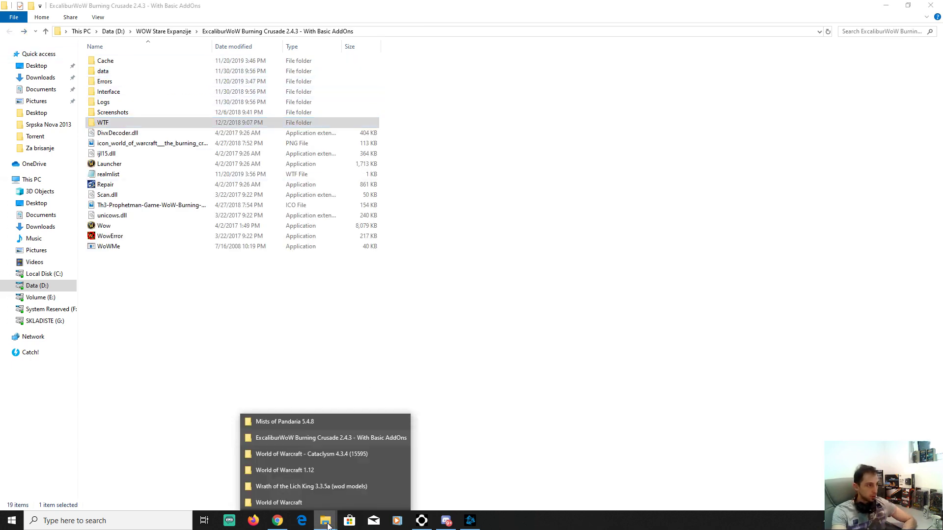
click(345, 457)
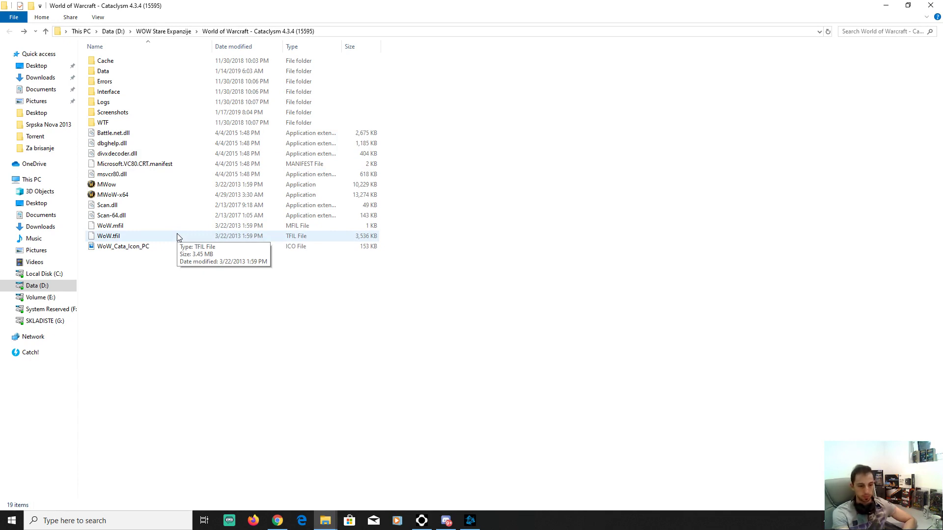
right_click(326, 520)
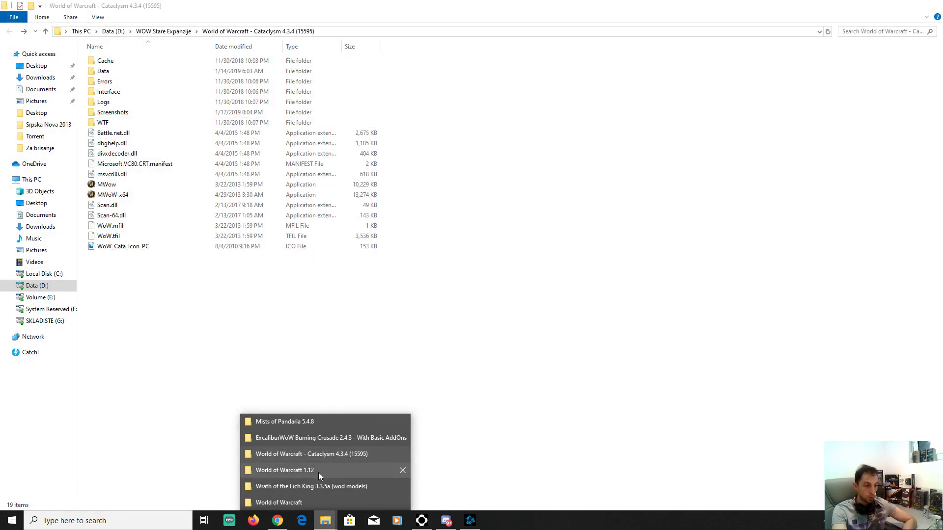
click(319, 486)
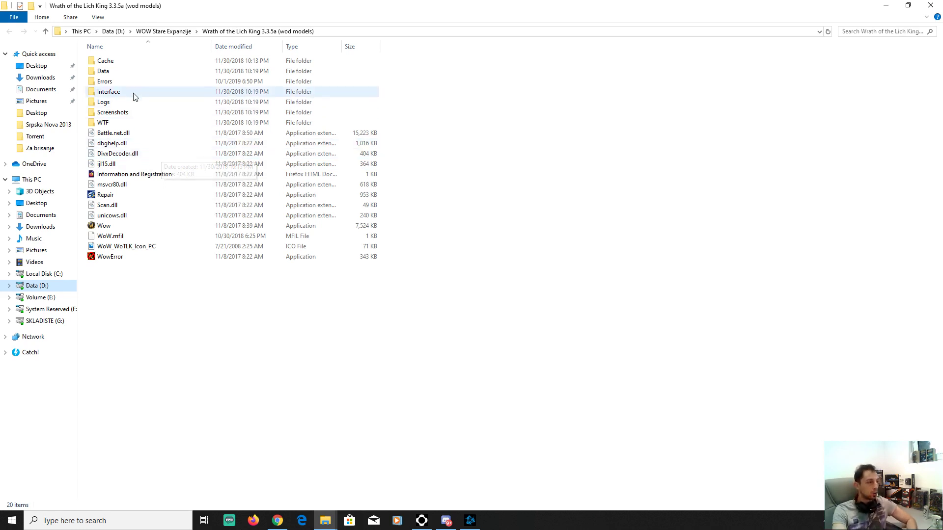
Locate the realmlist file in the Wrath client's Data\enUS folder and return to the client's main folder.
double_click(117, 71)
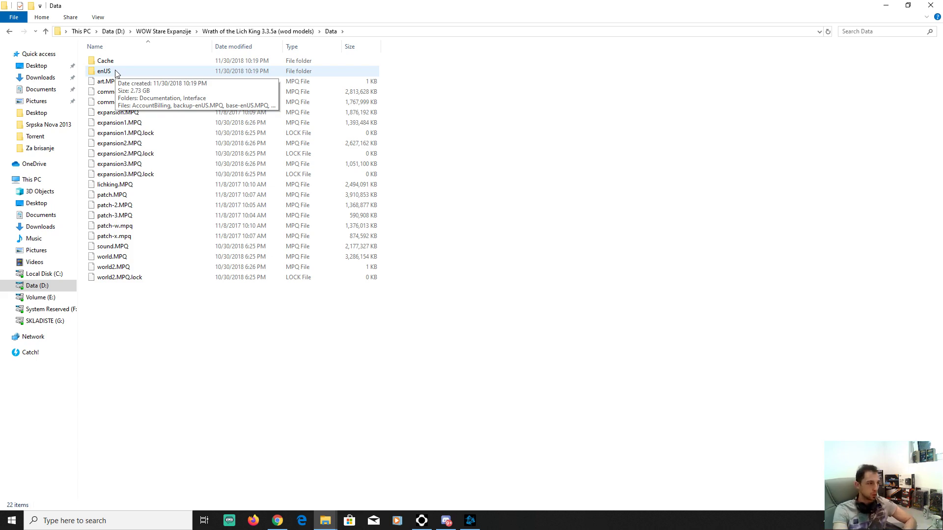
double_click(104, 71)
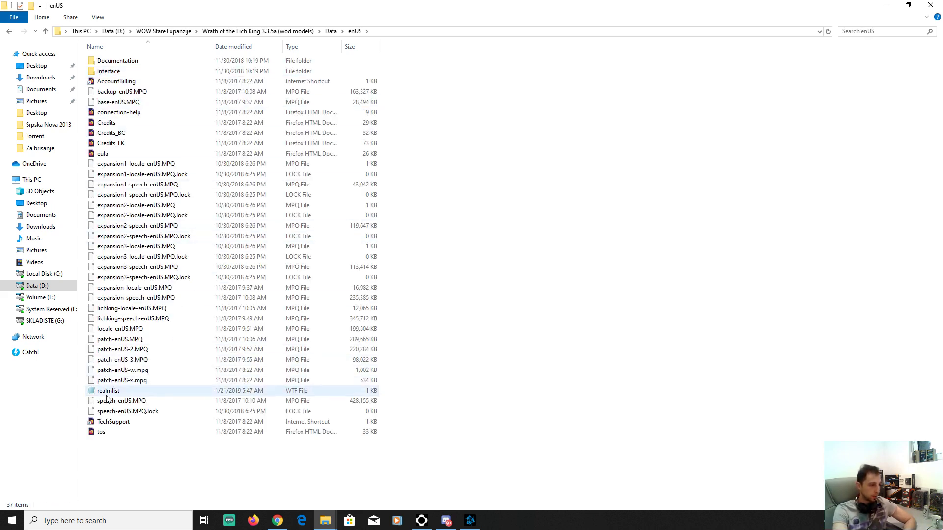
click(8, 35)
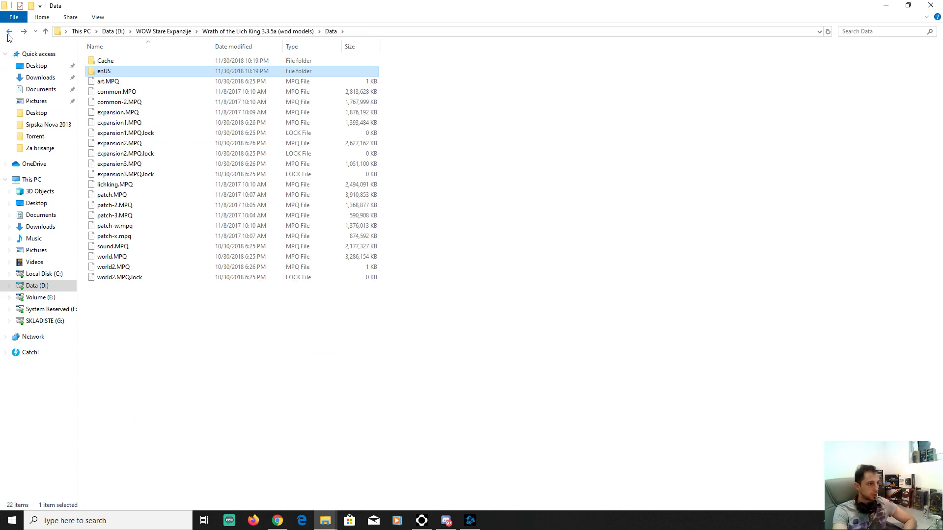
click(9, 34)
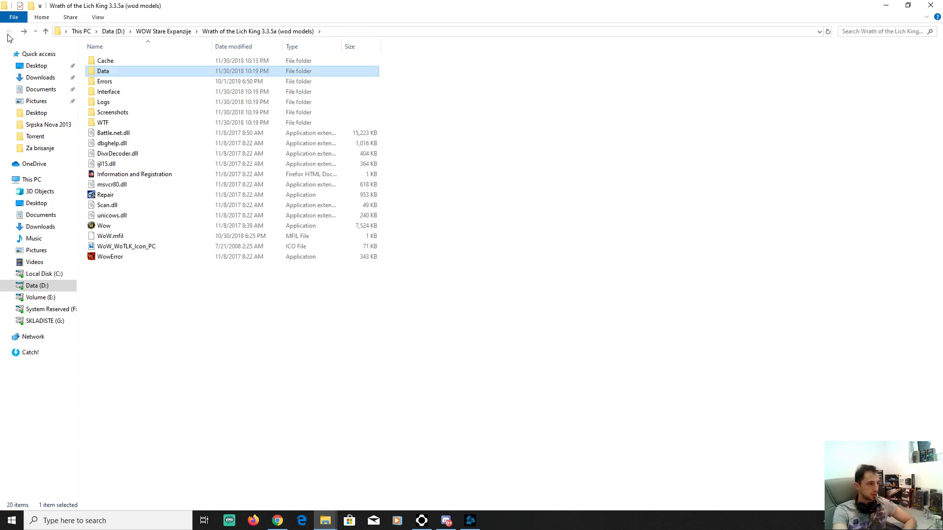
Open the realmlist file from the Wrath client's Data\enUS folder in Notepad and select its whole line.
double_click(116, 74)
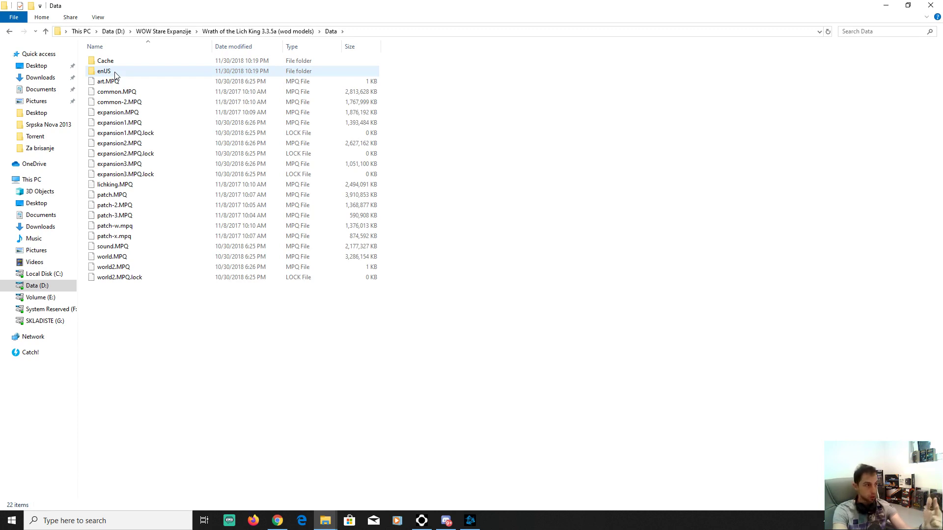
double_click(116, 74)
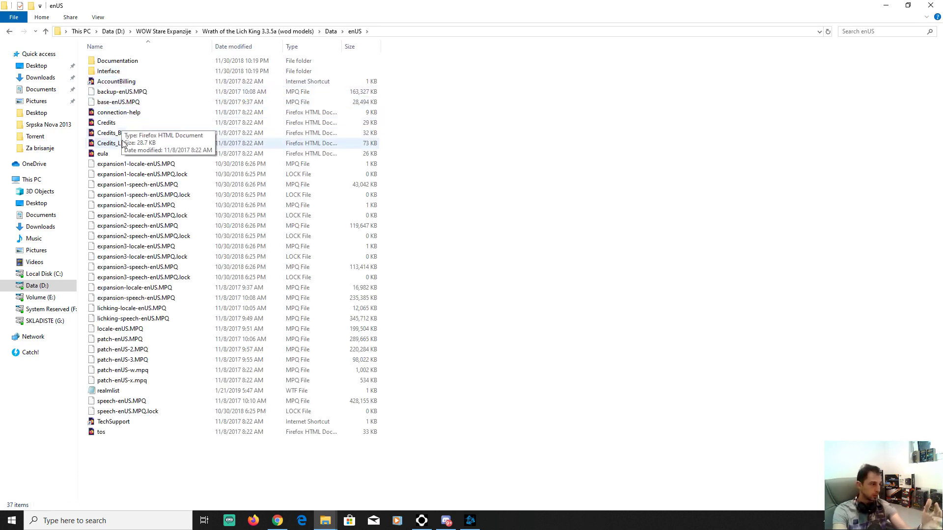
click(114, 392)
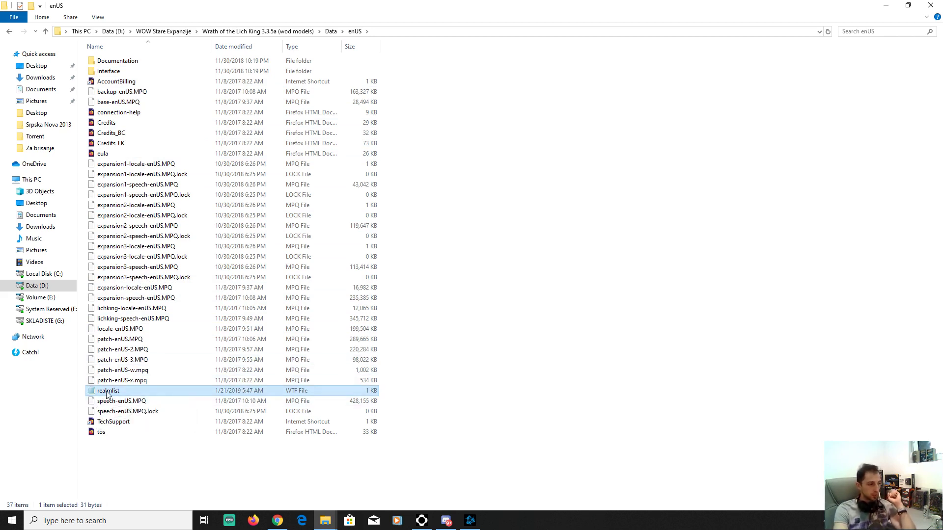
click(118, 372)
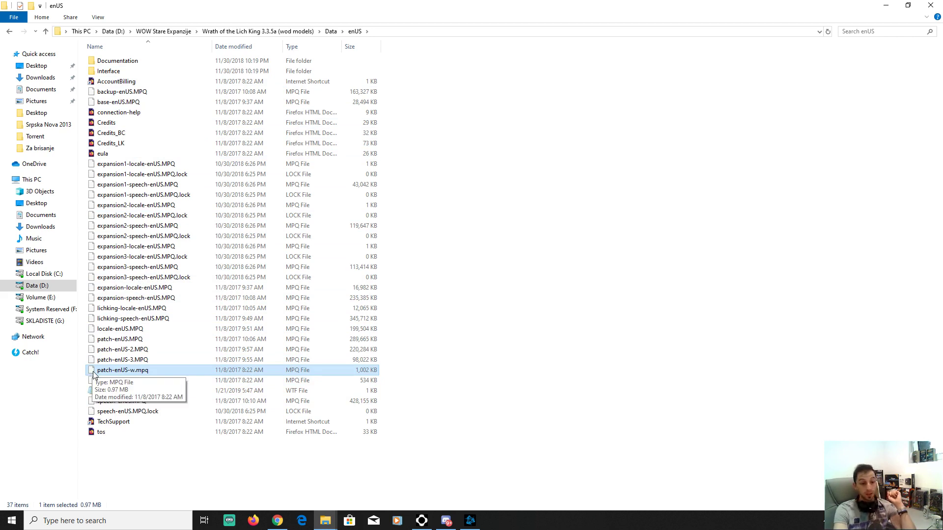
right_click(116, 392)
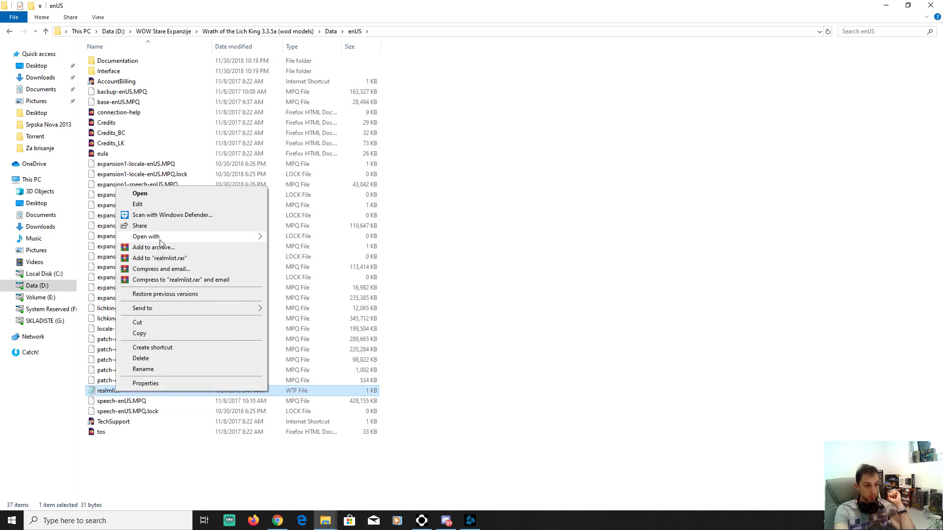
mouse_move(160, 239)
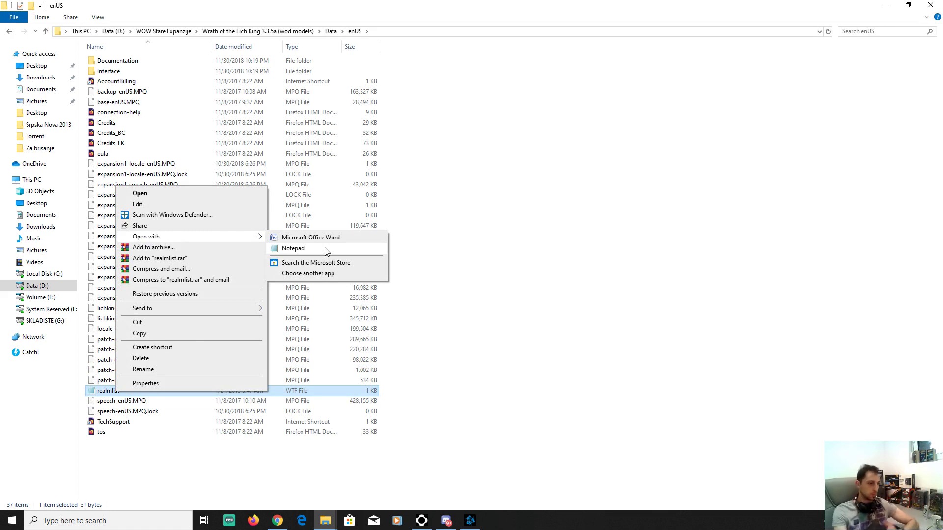
click(294, 249)
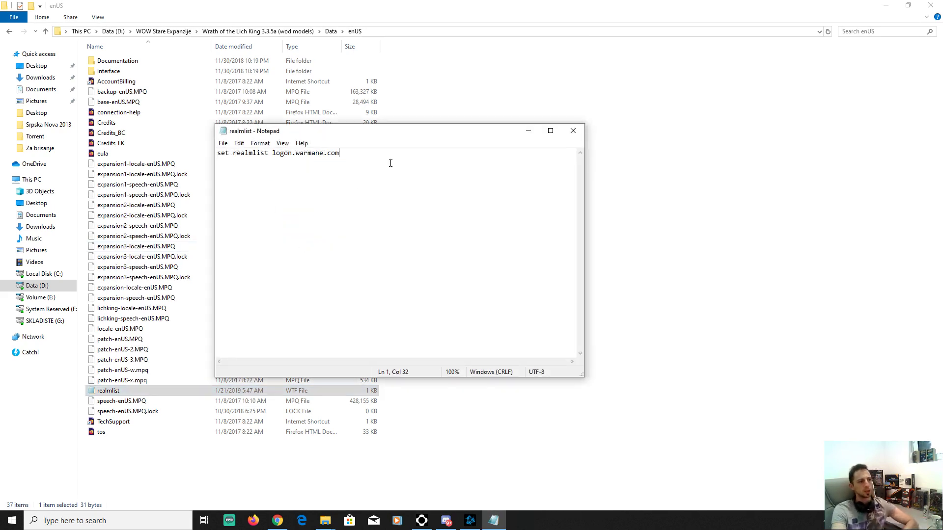
drag(390, 163, 217, 154)
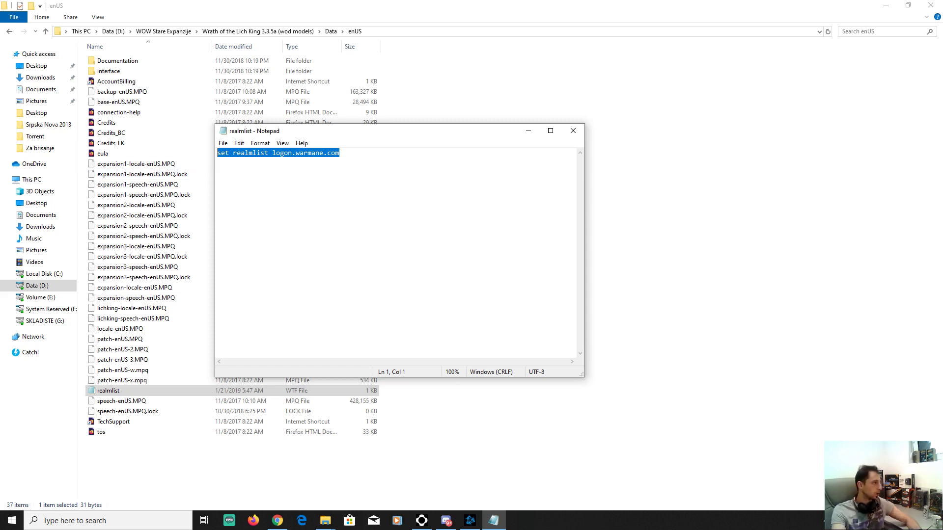
Switch to Chrome and copy the line "set realmlist logon.sunwell.pl" from the Sunwell home page.
key(alt+Tab)
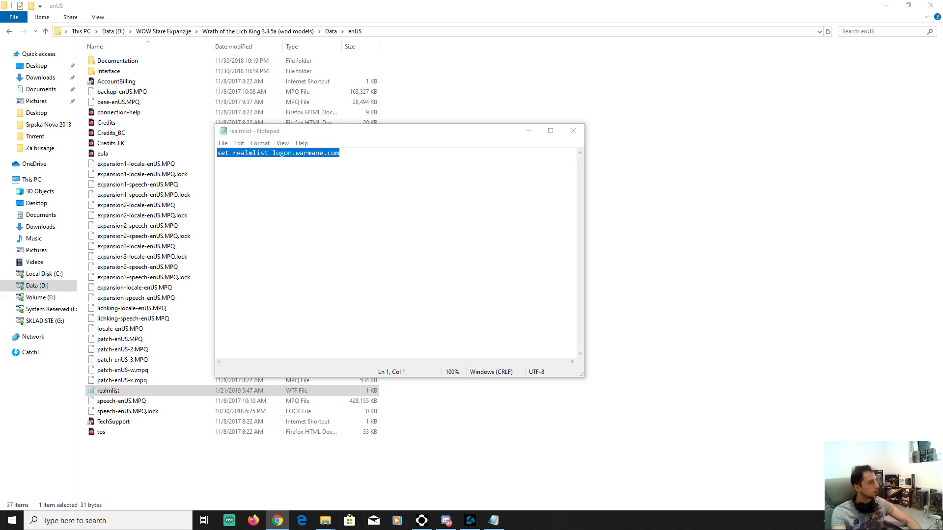
click(278, 521)
double_click(467, 81)
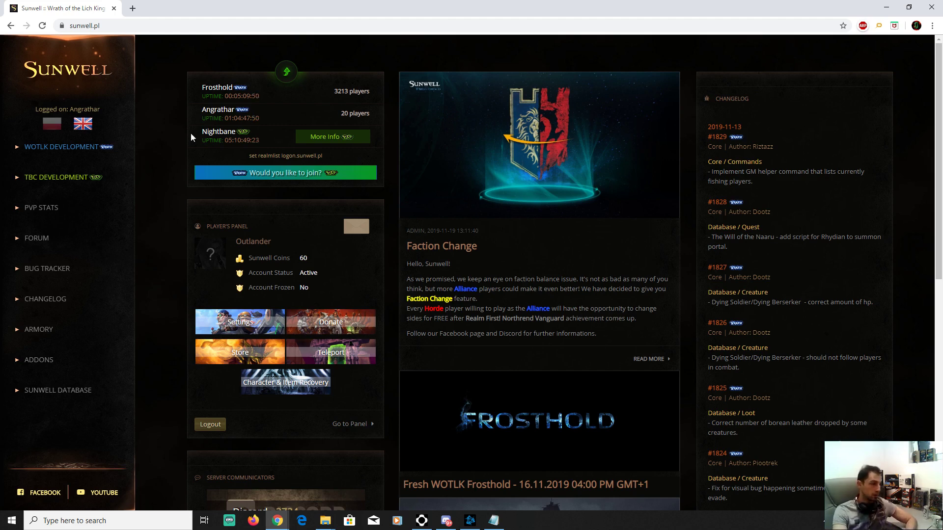
drag(248, 156, 340, 156)
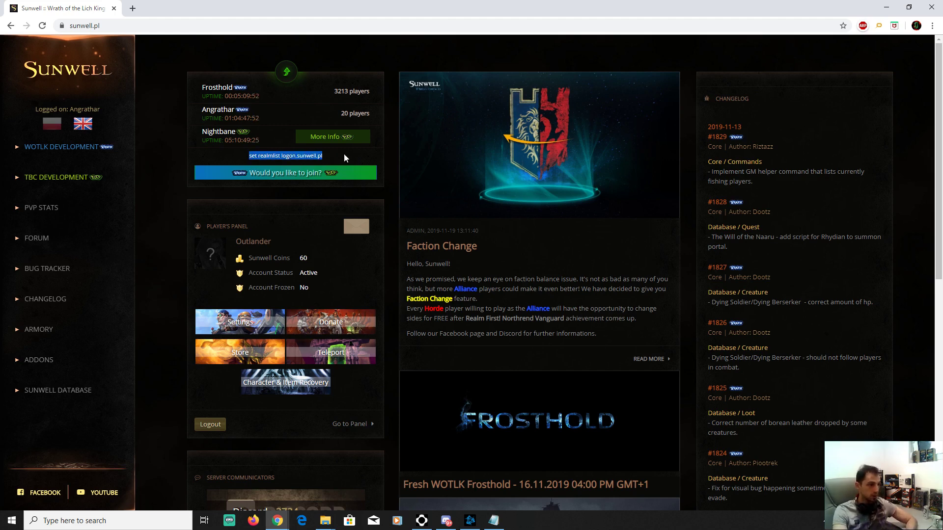
right_click(319, 156)
click(332, 160)
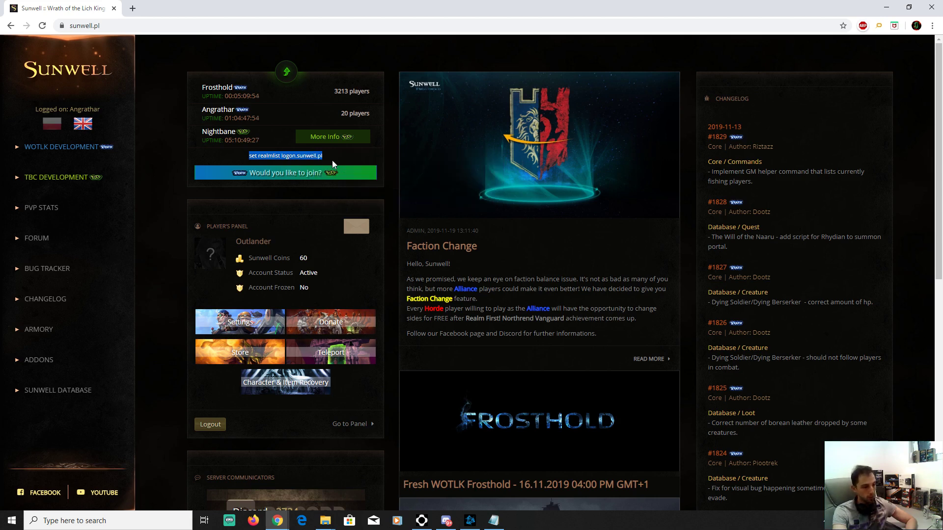
Replace the line in the Wrath client's realmlist file with "set realmlist logon.sunwell.pl" and close Notepad without saving.
click(493, 521)
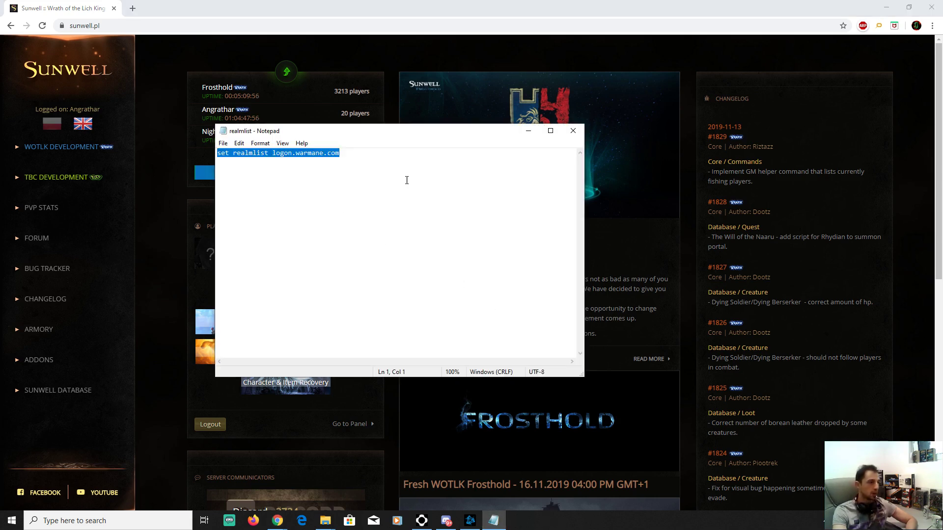
key(BackSpace)
key(ctrl+v)
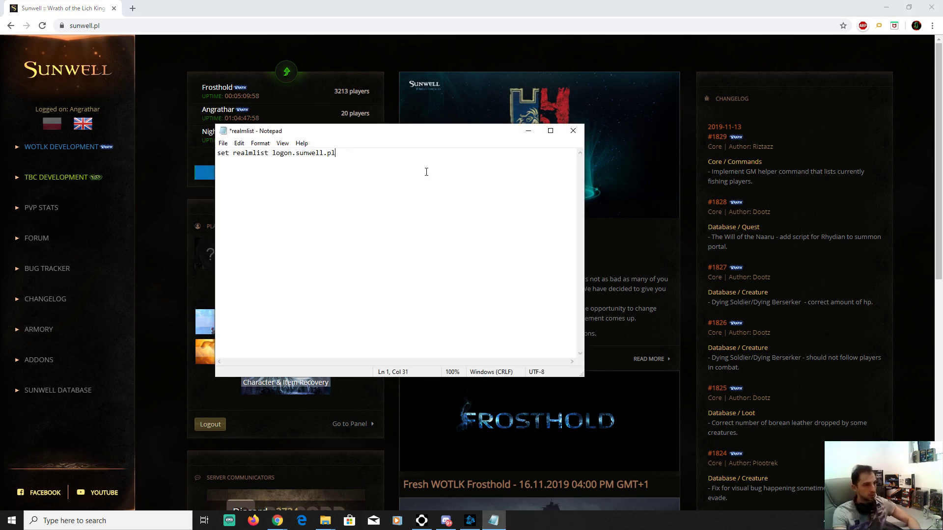
click(223, 143)
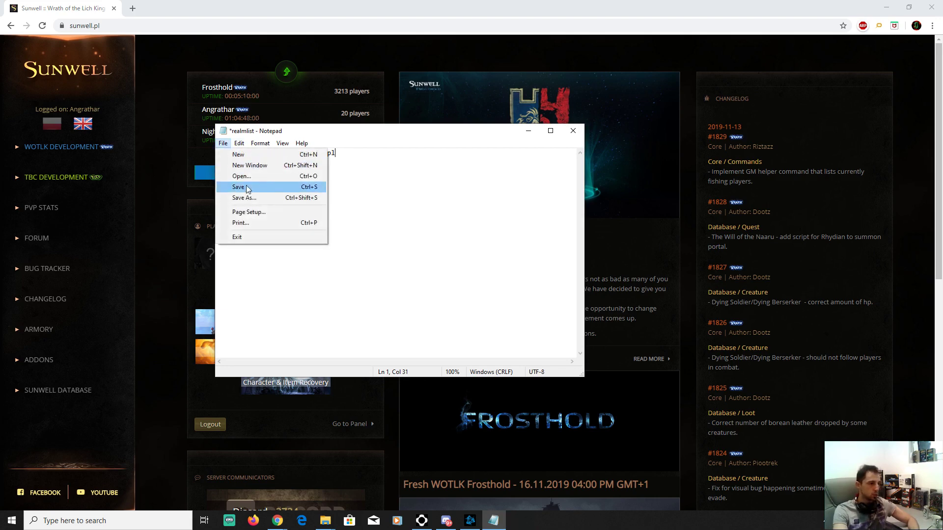
click(479, 230)
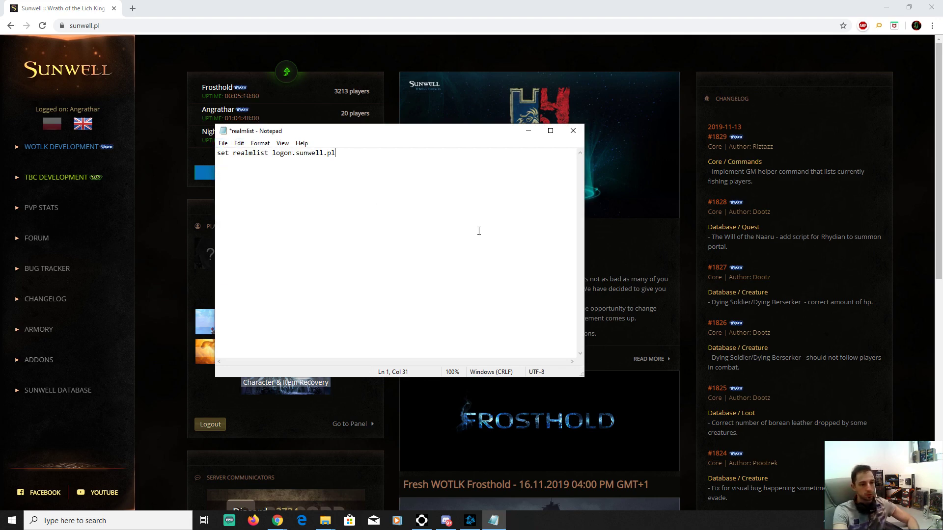
click(573, 131)
click(493, 273)
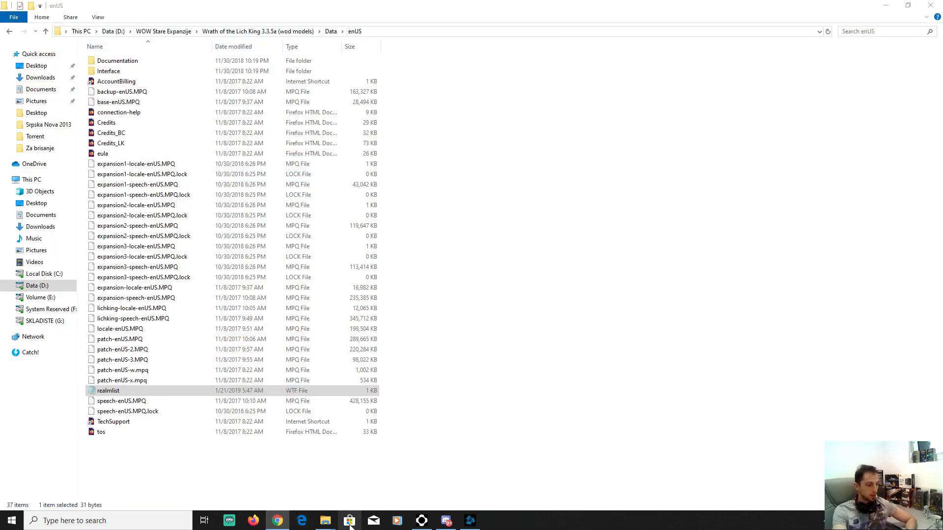
View the realmlist file in the Cataclysm 4.3.4 client's Data\enGB folder, and return to the client's main folder.
right_click(326, 522)
click(317, 454)
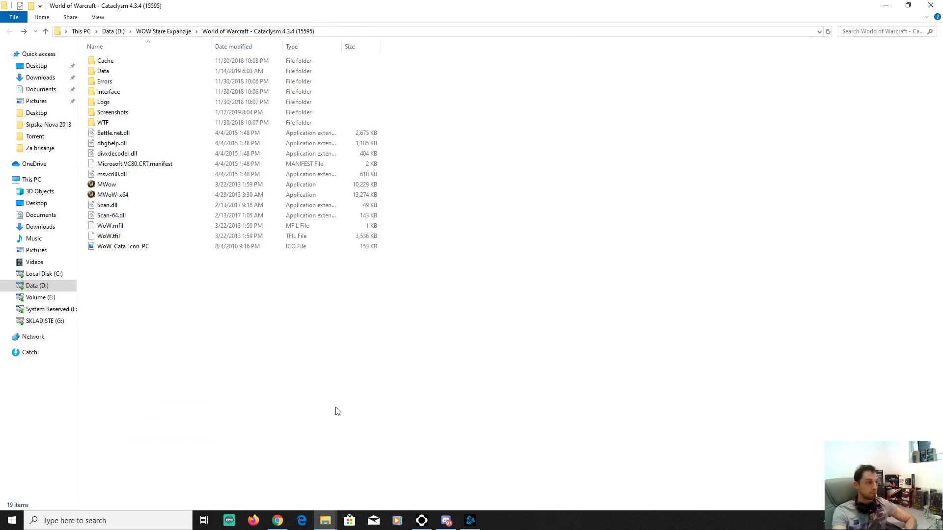
double_click(114, 75)
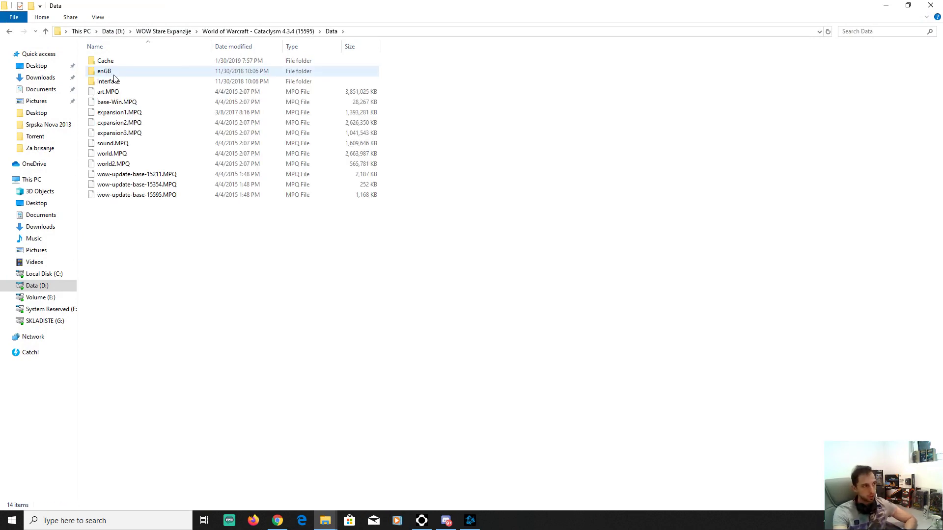
double_click(114, 74)
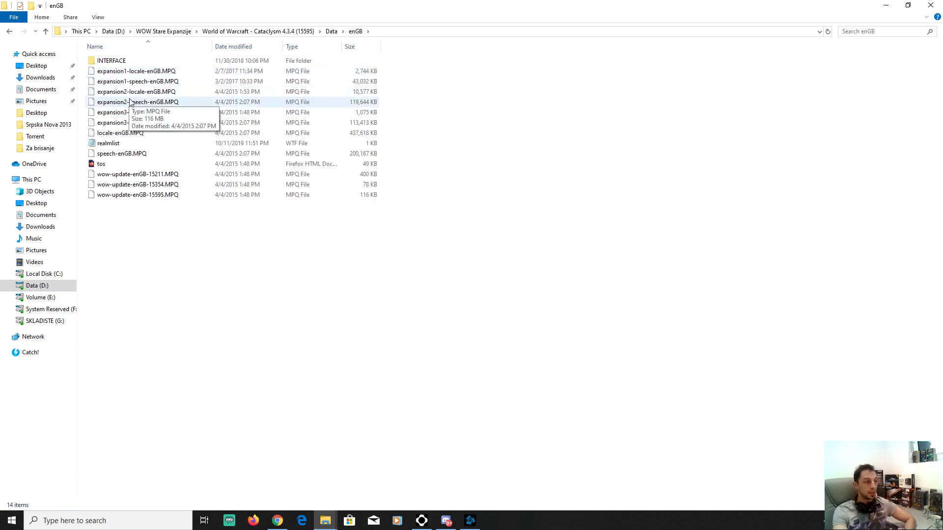
double_click(109, 146)
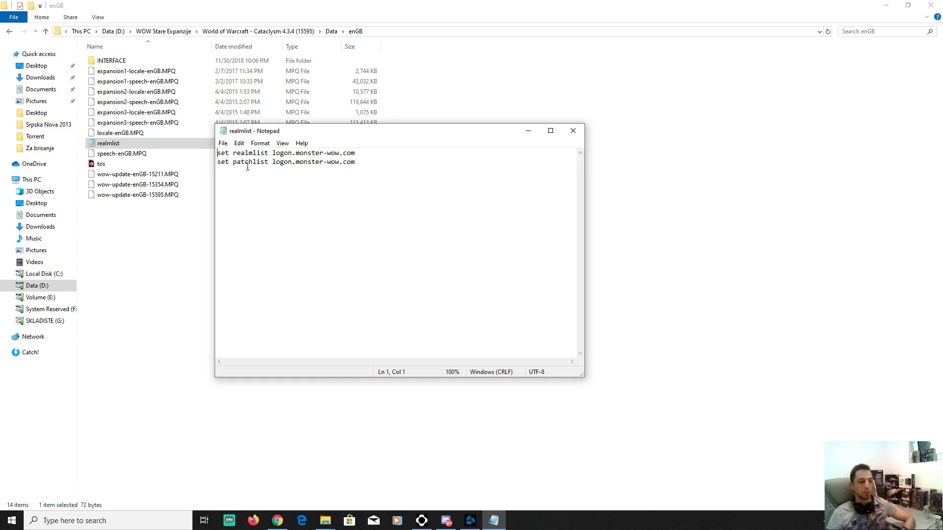
click(572, 131)
click(13, 33)
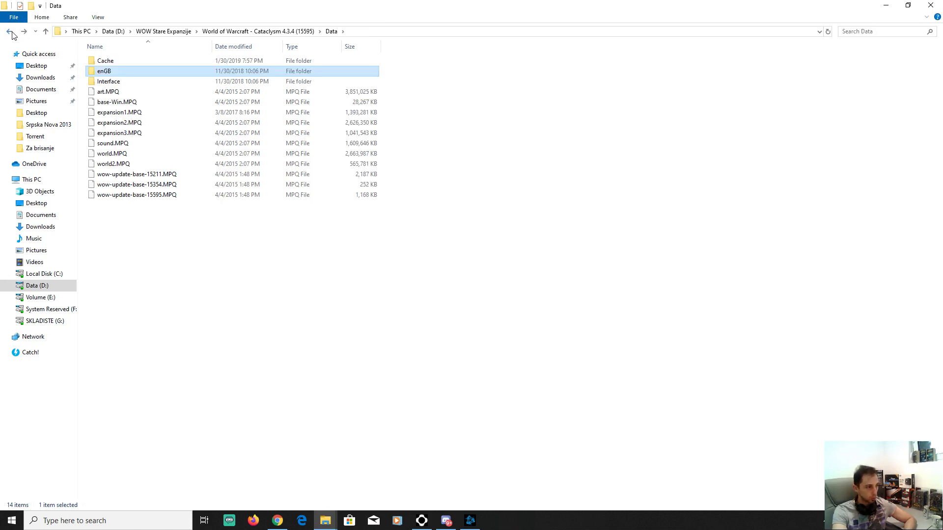
click(12, 33)
Switch to the open Mists of Pandaria 5.4.8 folder.
right_click(325, 520)
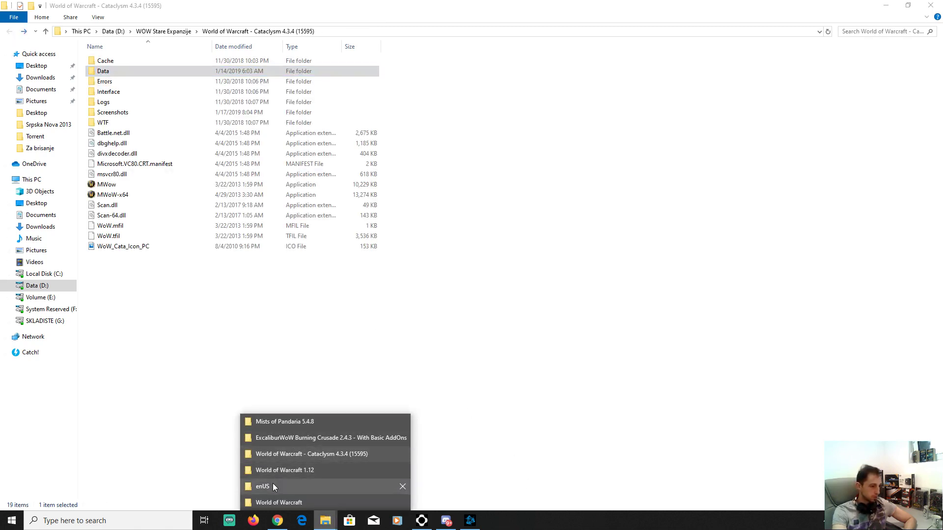
click(272, 483)
click(295, 453)
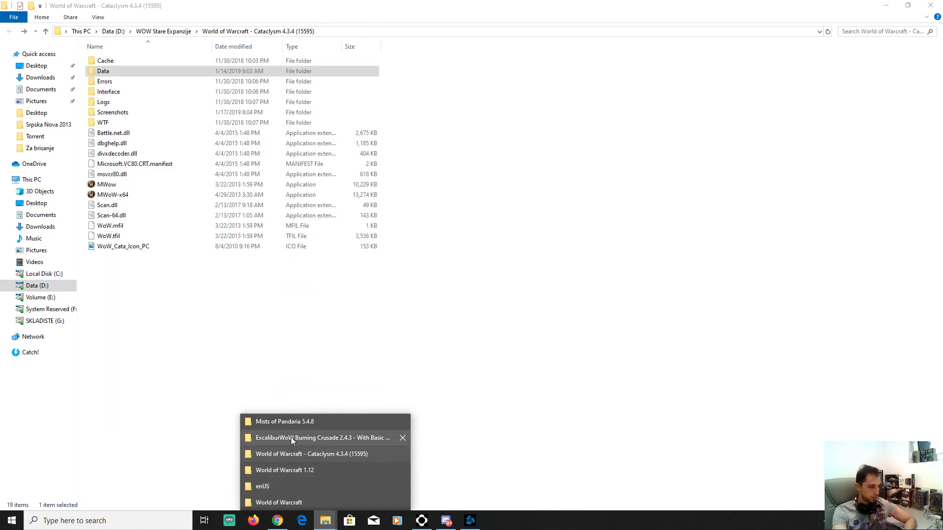
click(294, 421)
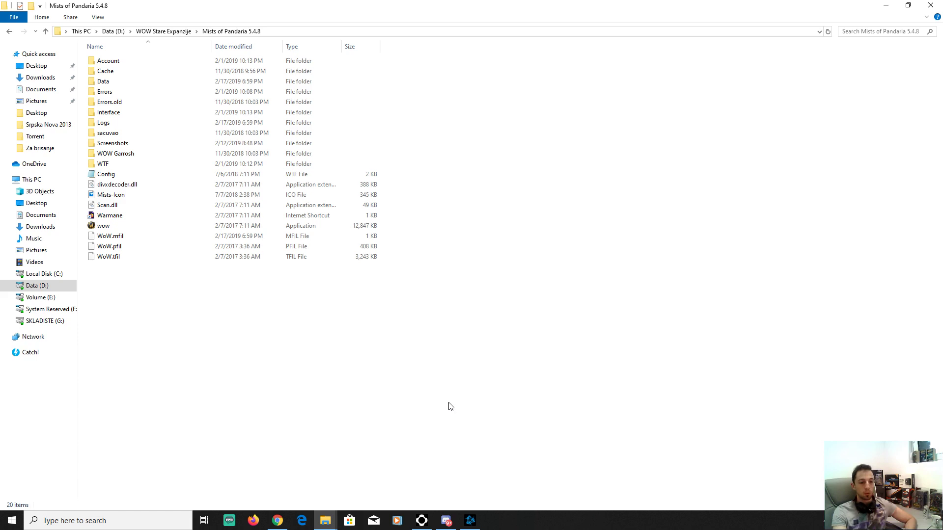
Check the Mists of Pandaria client's Data\enUS and Data\enGB folders for a realmlist file, and return to the main folder.
double_click(103, 81)
click(104, 82)
double_click(104, 81)
click(122, 153)
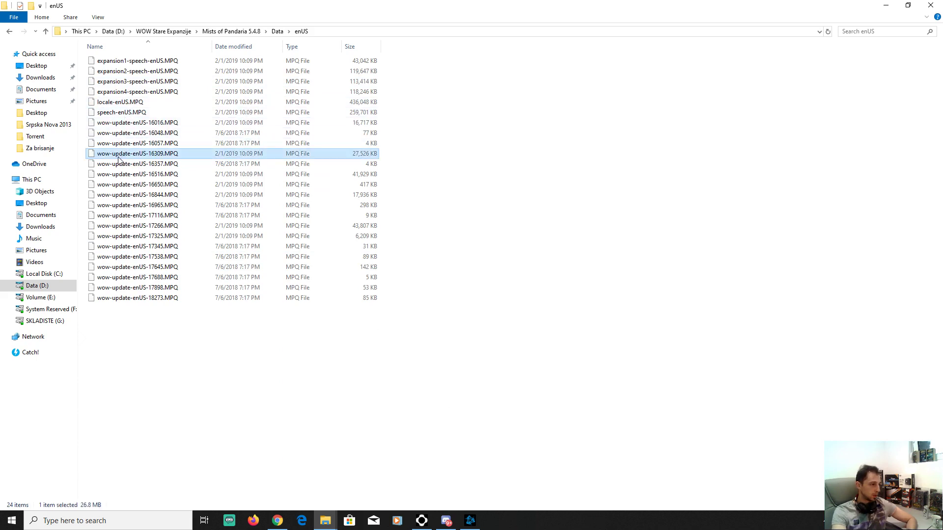
key(BackSpace)
click(109, 73)
double_click(105, 71)
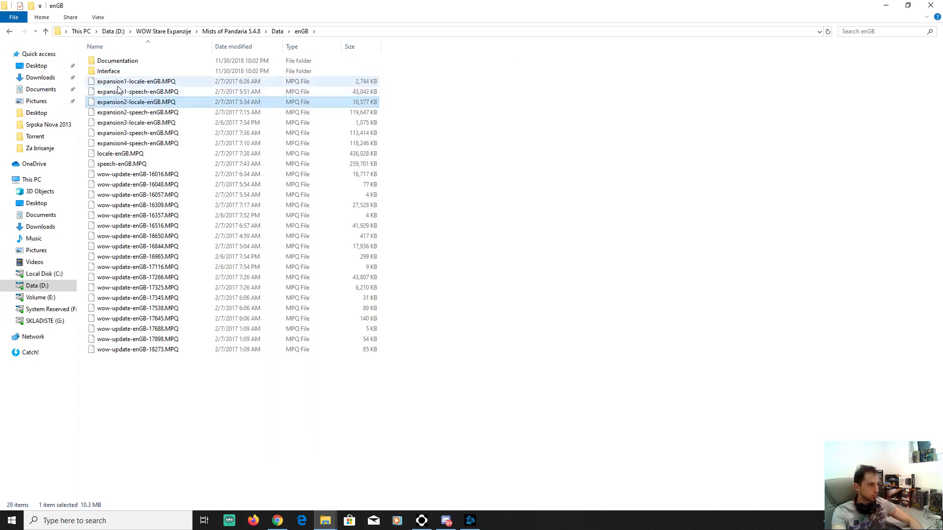
double_click(114, 72)
click(9, 33)
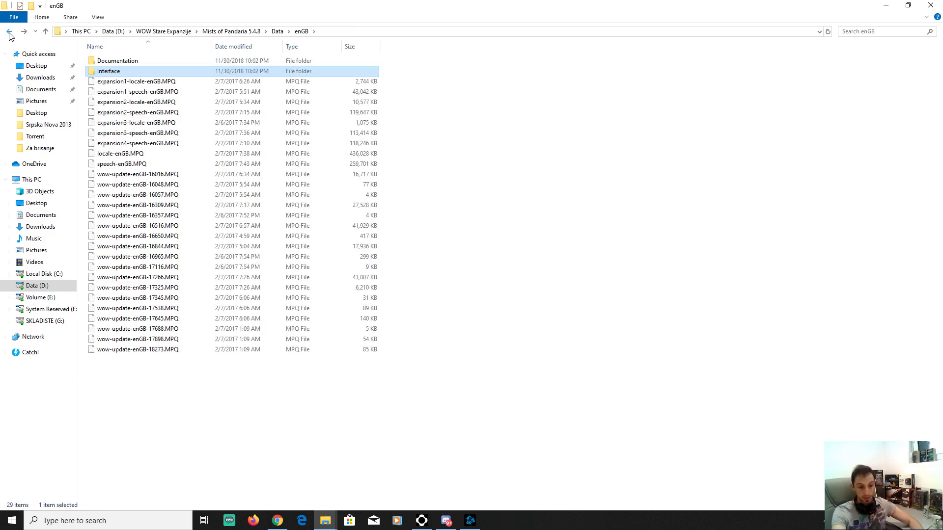
click(9, 33)
click(9, 32)
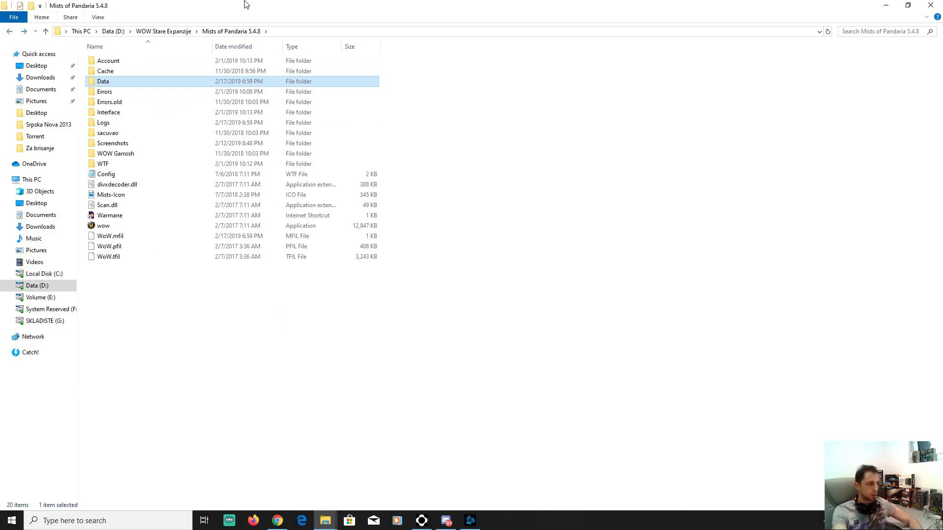
Locate the Config file in the Mists of Pandaria client's WTF folder and return to the main folder.
click(126, 178)
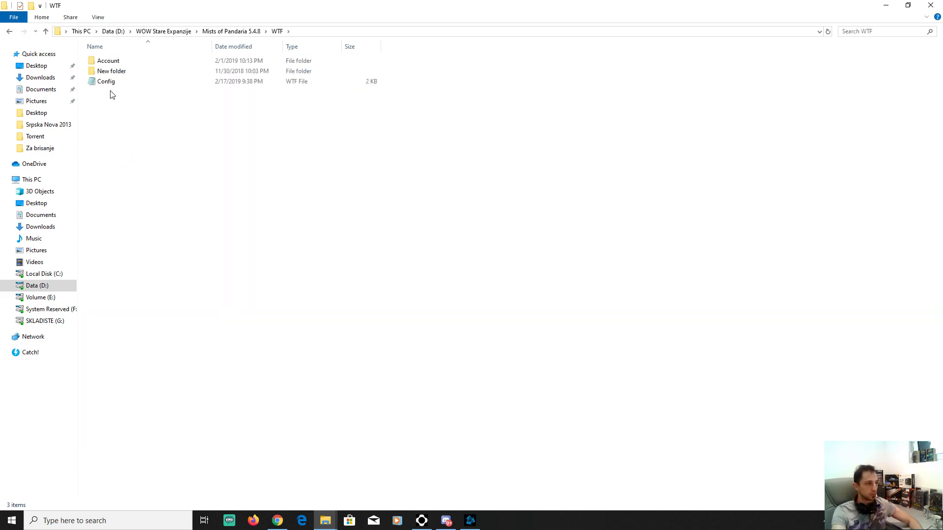
click(109, 83)
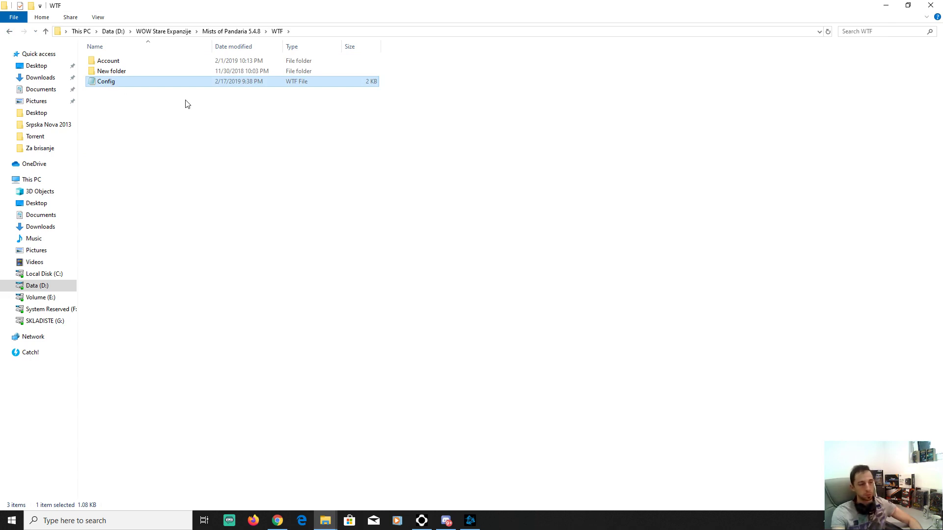
click(9, 31)
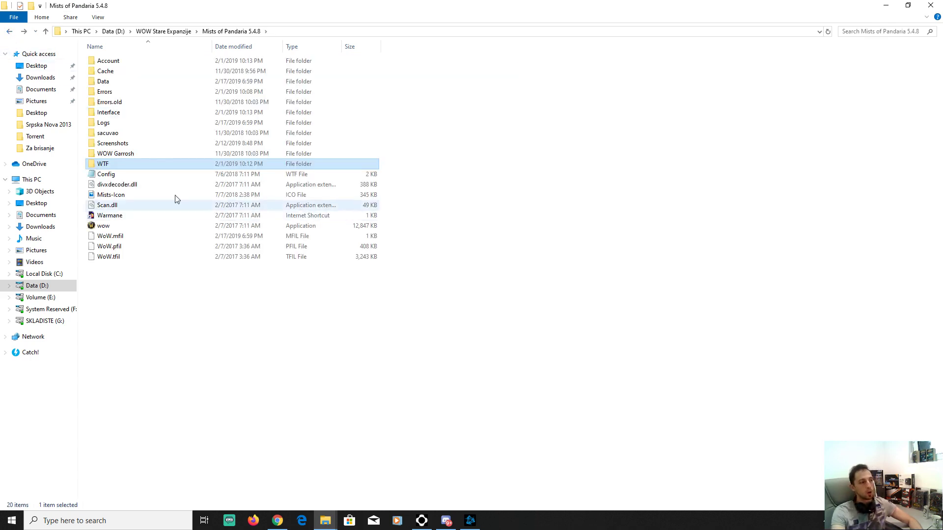
Open the Config file from the Mists of Pandaria main folder in Notepad and examine its settings.
double_click(115, 178)
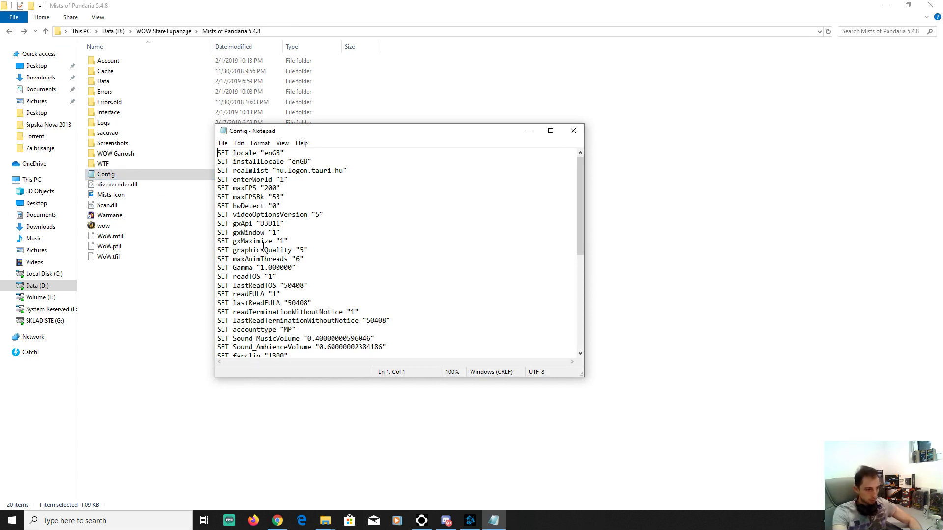
scroll(263, 241, down, 8)
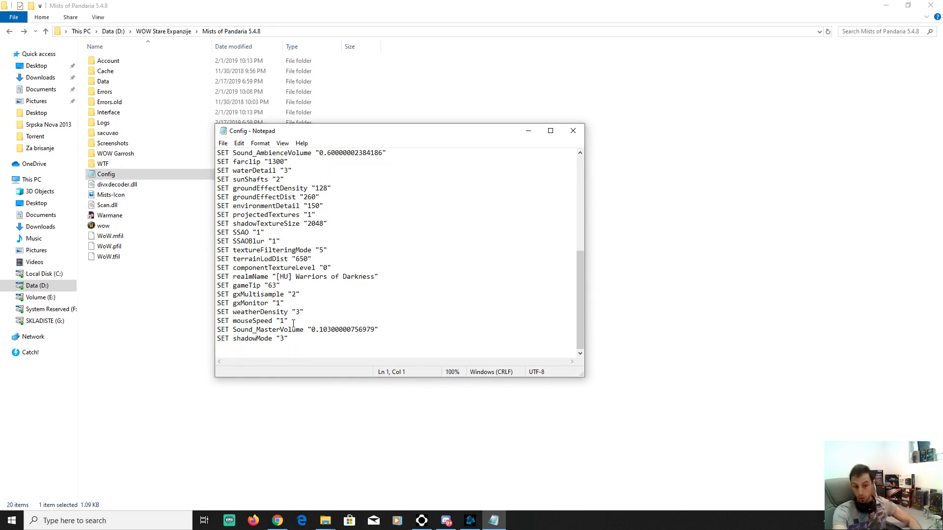
scroll(293, 323, up, 3)
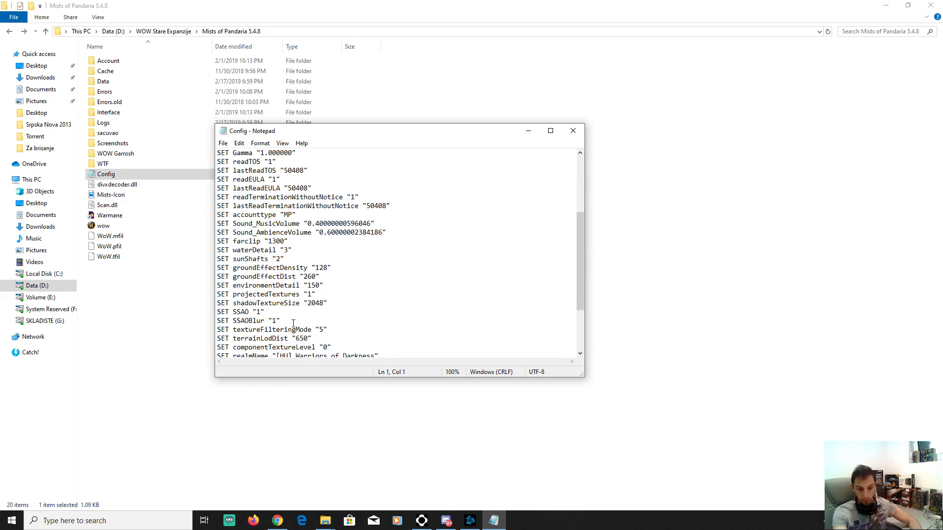
scroll(312, 334, up, 5)
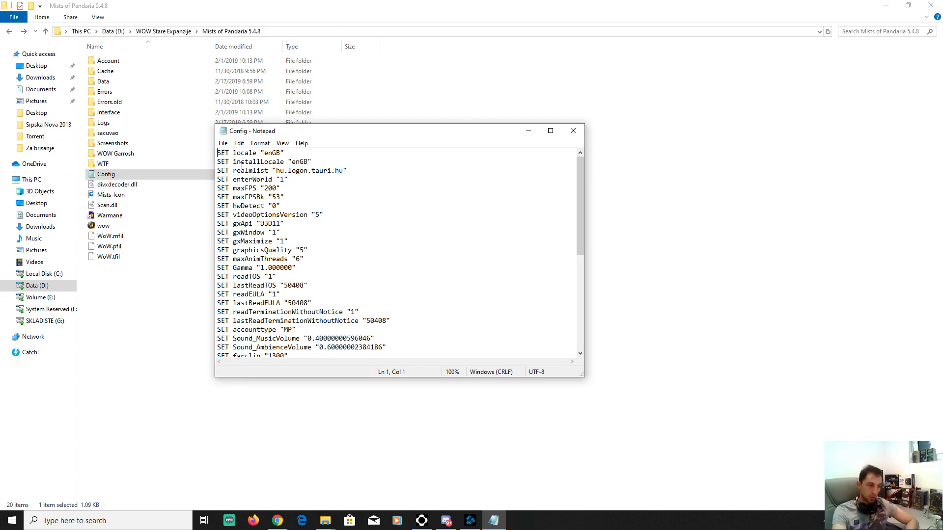
scroll(251, 257, down, 4)
scroll(255, 295, up, 4)
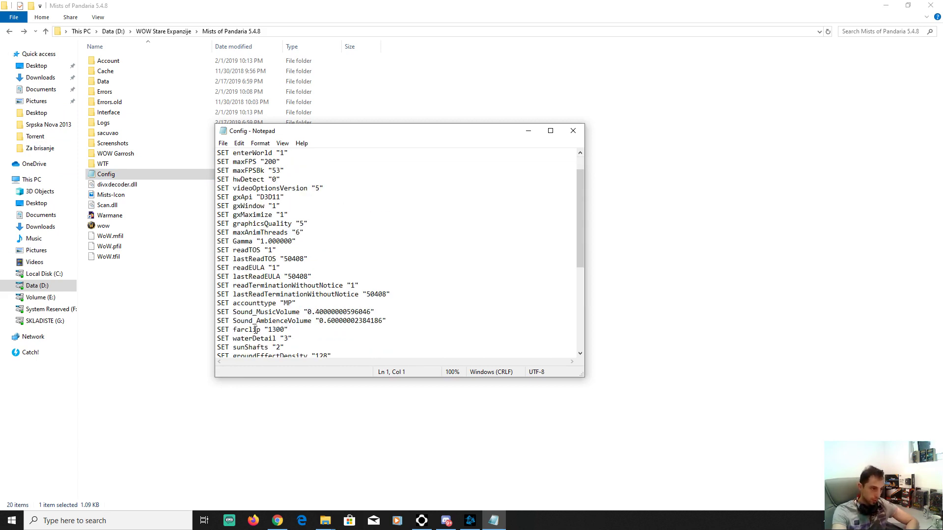
Highlight the server address in the Config file's SET realmlist line, then save the file and close Notepad.
drag(276, 172, 343, 173)
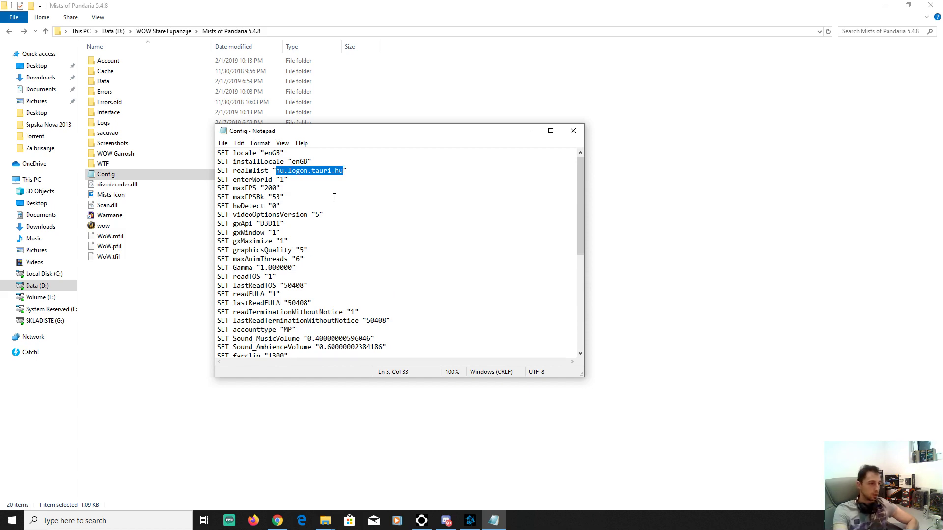
click(326, 182)
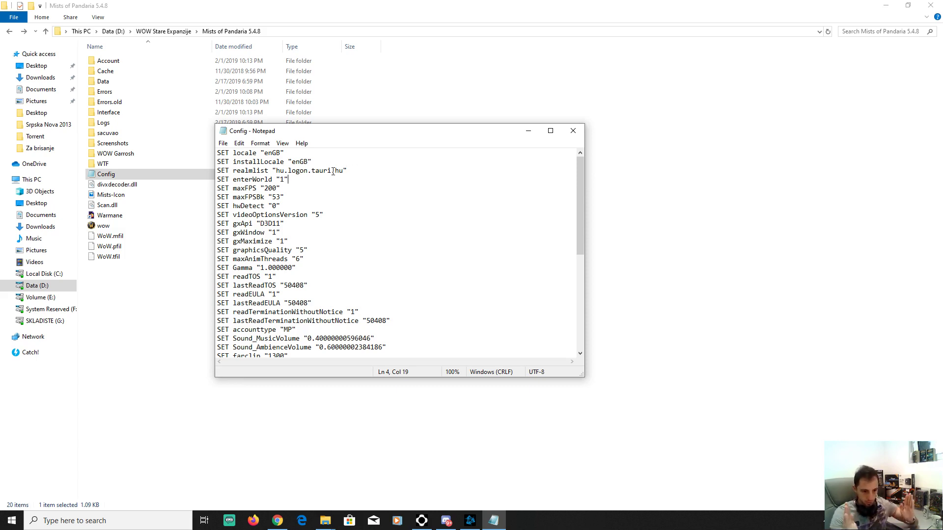
click(222, 143)
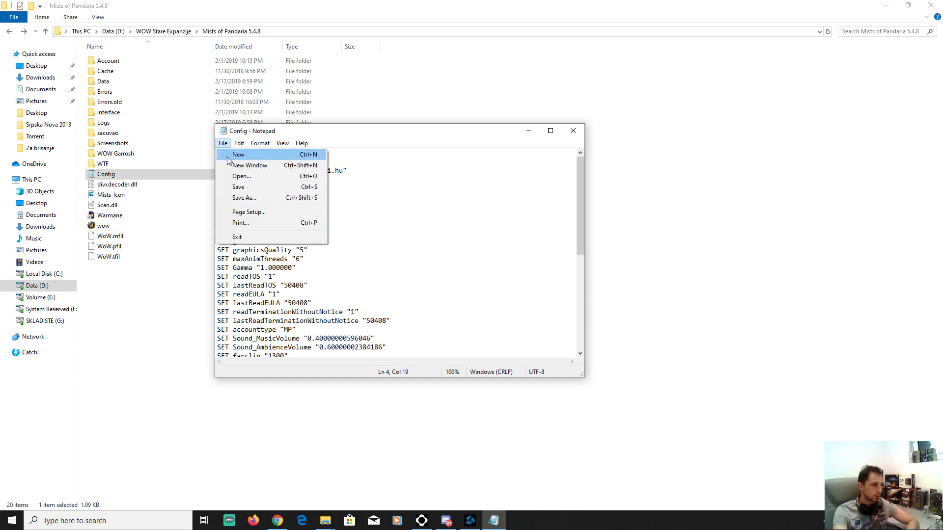
click(246, 184)
click(573, 131)
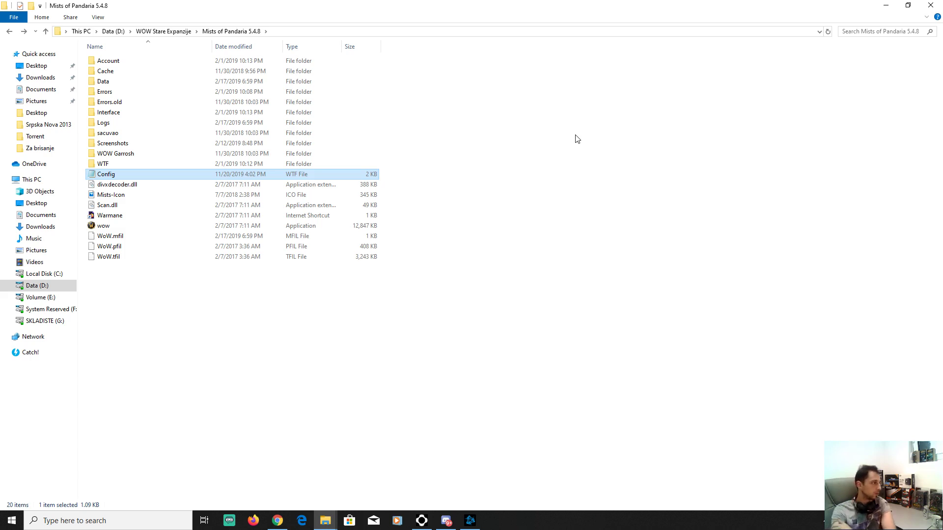
Switch to the Blizzard launcher and view the World of Warcraft page with its version and play options.
key(alt+Tab)
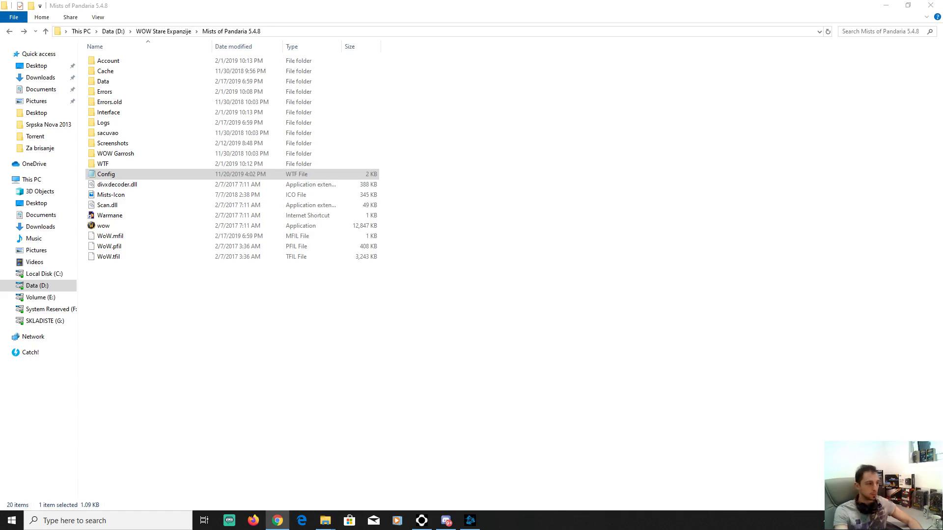
click(362, 341)
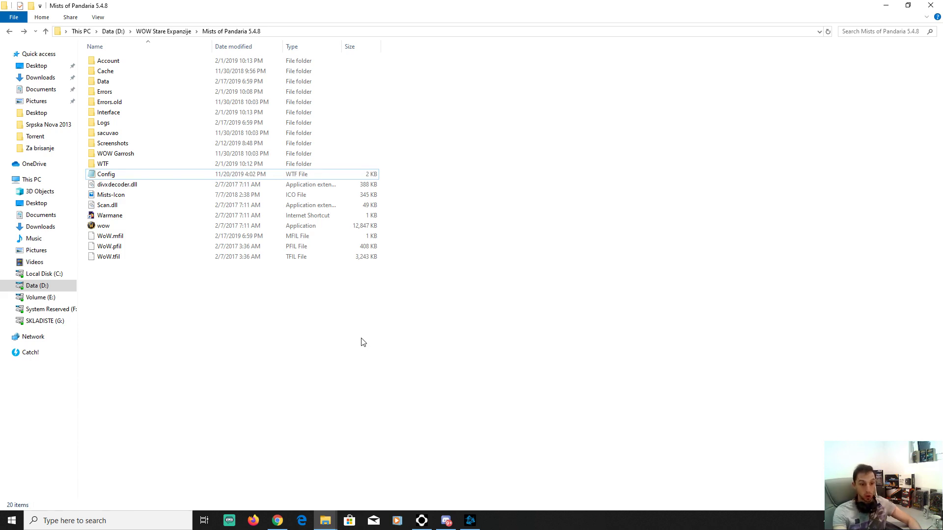
click(470, 521)
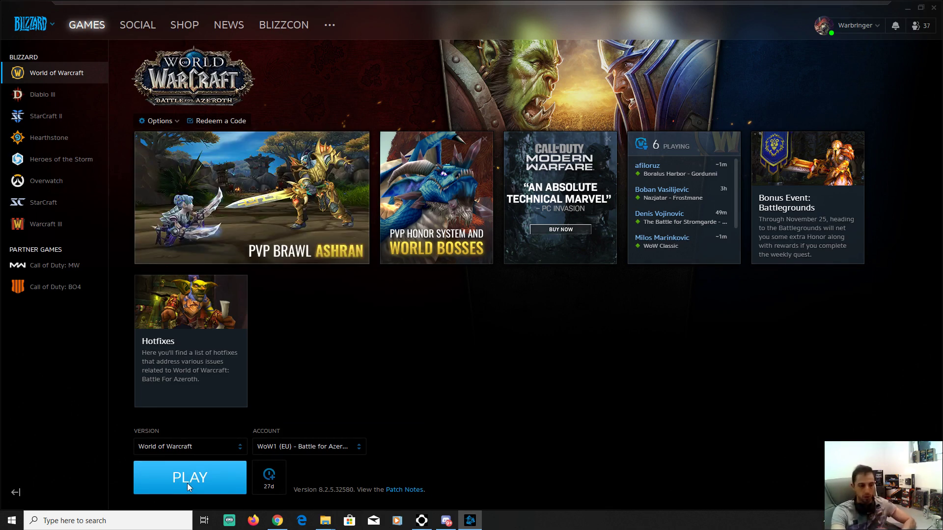
mouse_move(276, 479)
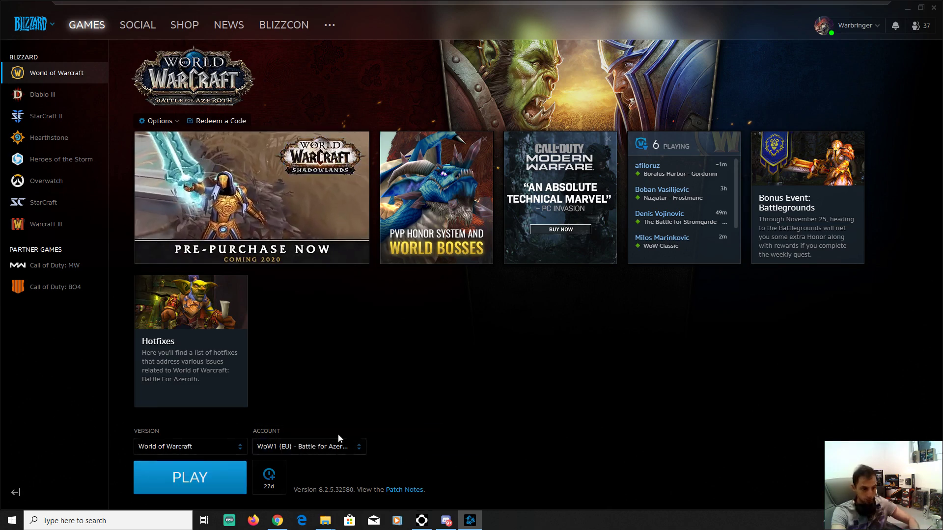
Switch to the open Cataclysm 4.3.4 folder in File Explorer and select the MWow application.
mouse_move(325, 520)
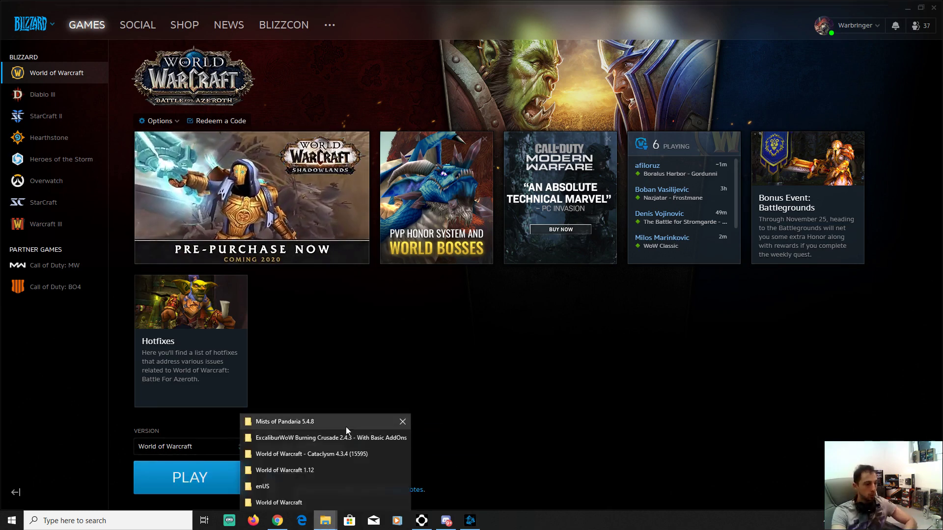
click(295, 455)
click(112, 186)
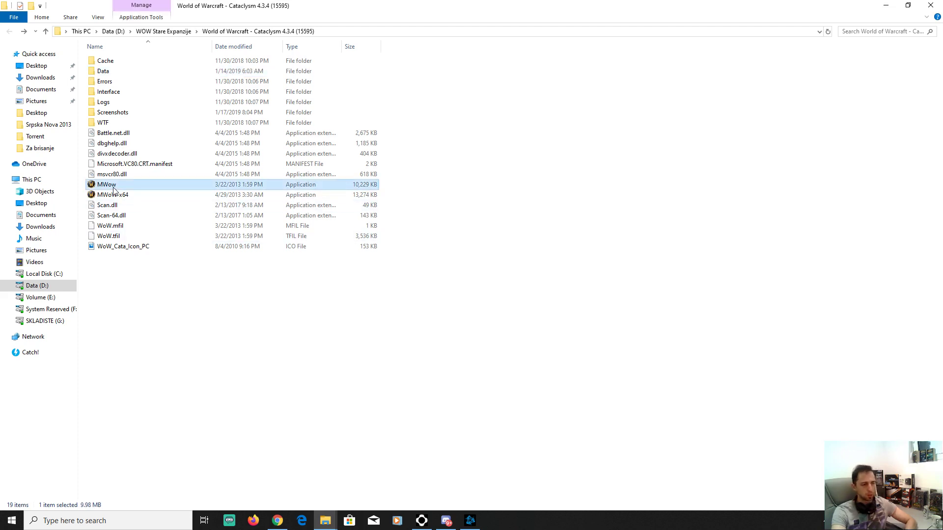
Launch the MWow application from the Cataclysm 4.3.4 folder, decline reloading default settings, and bring the game window to the front.
double_click(111, 186)
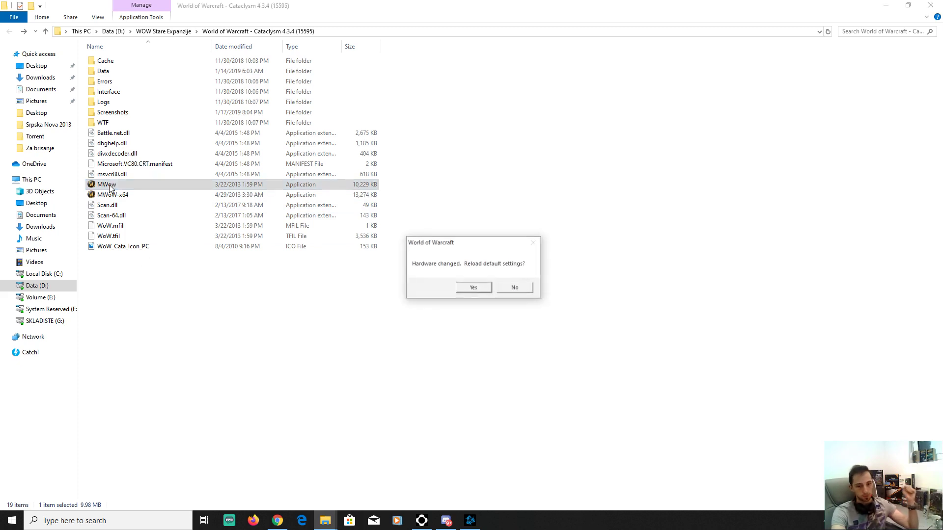
click(515, 288)
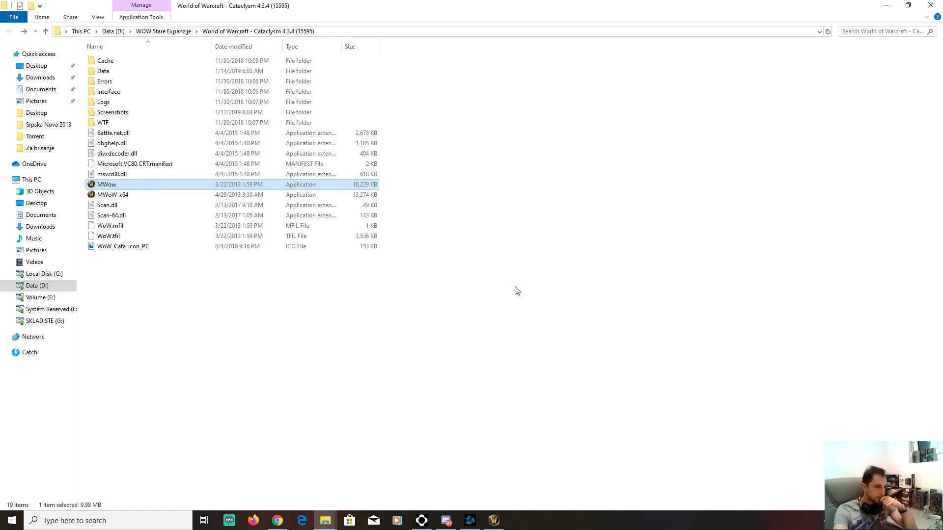
click(494, 521)
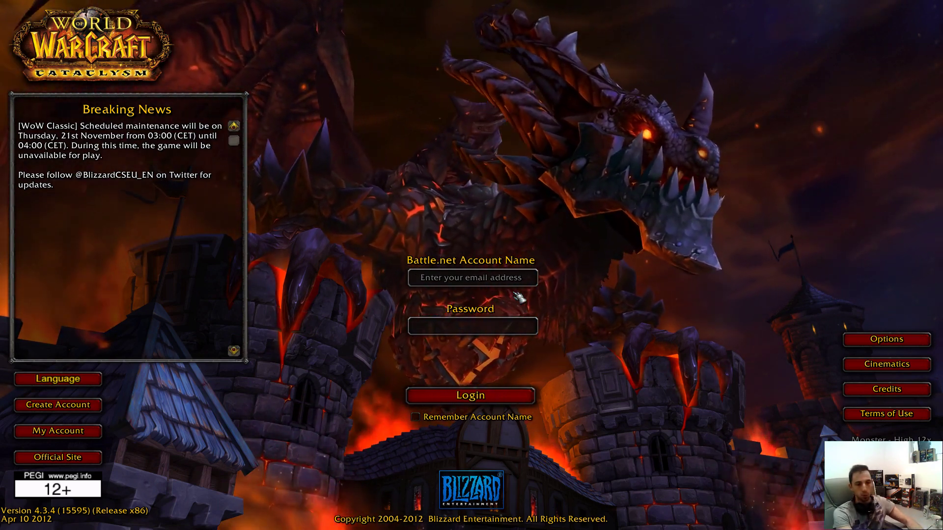
Log in to the Cataclysm client by entering the Battle.net account name and the account password.
text(deathboy)
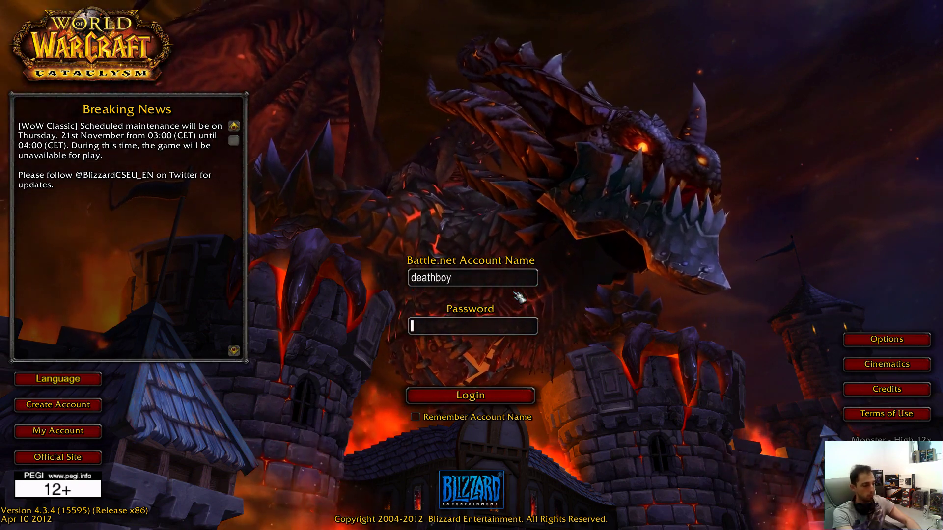
key(Tab)
text(************)
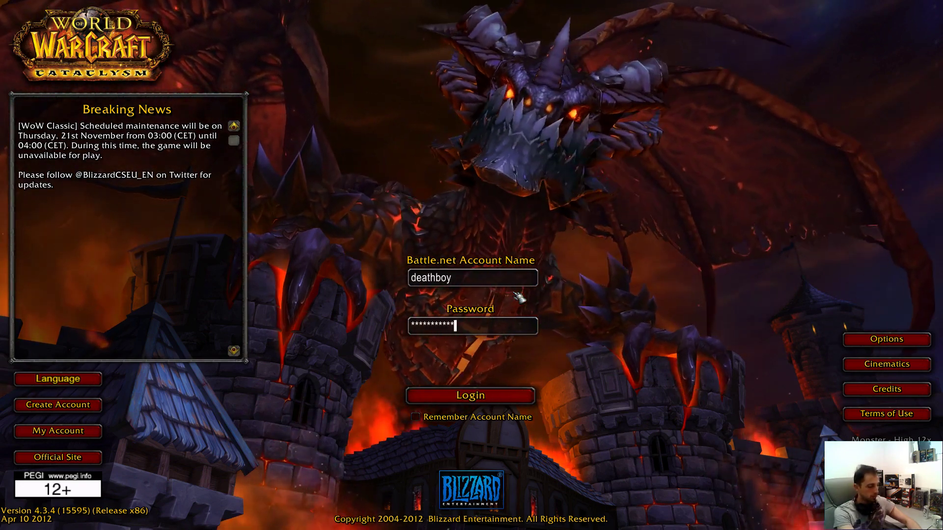
key(Return)
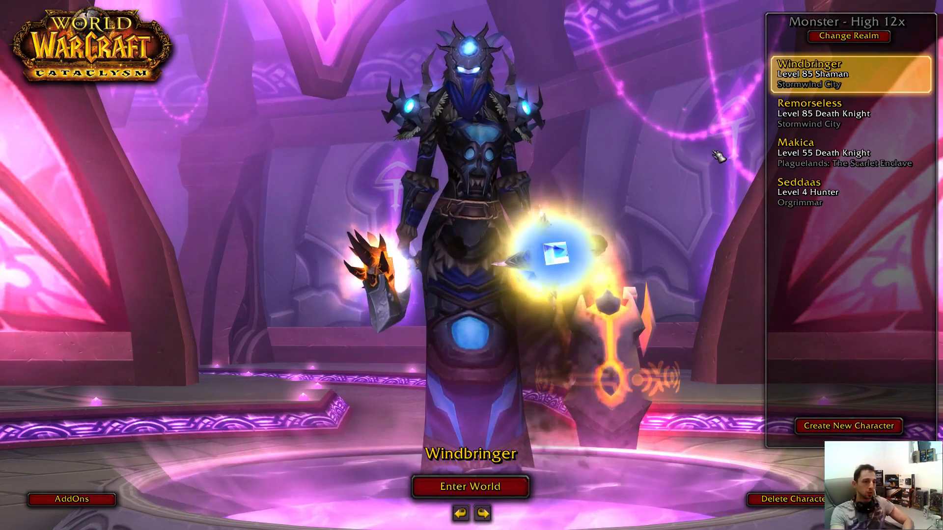
Enter the game world with the level 85 Death Knight on the Monster - High 12x realm and look around.
click(828, 118)
click(828, 74)
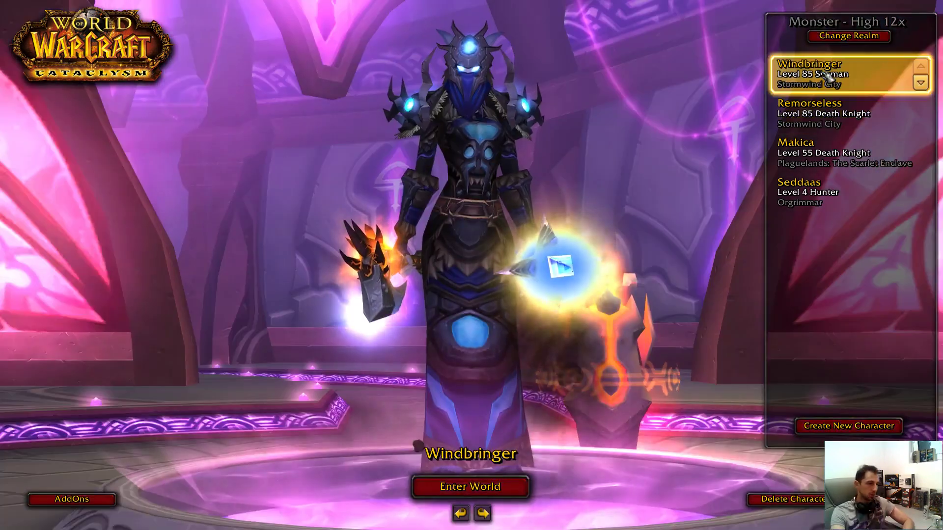
double_click(800, 106)
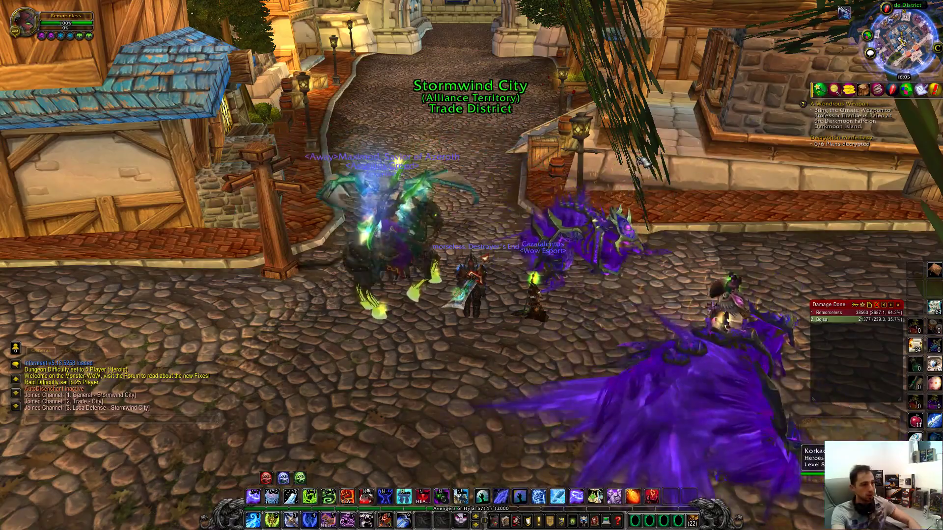
key(a)
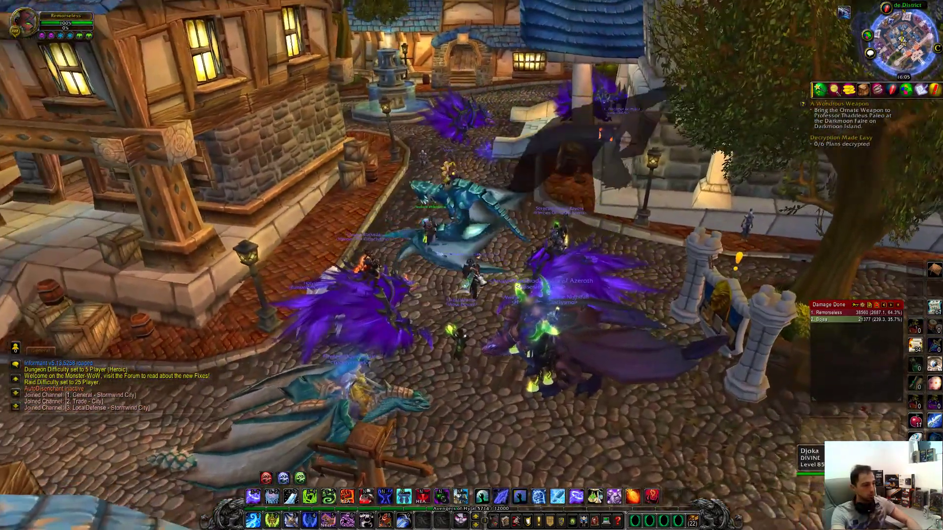
key(a)
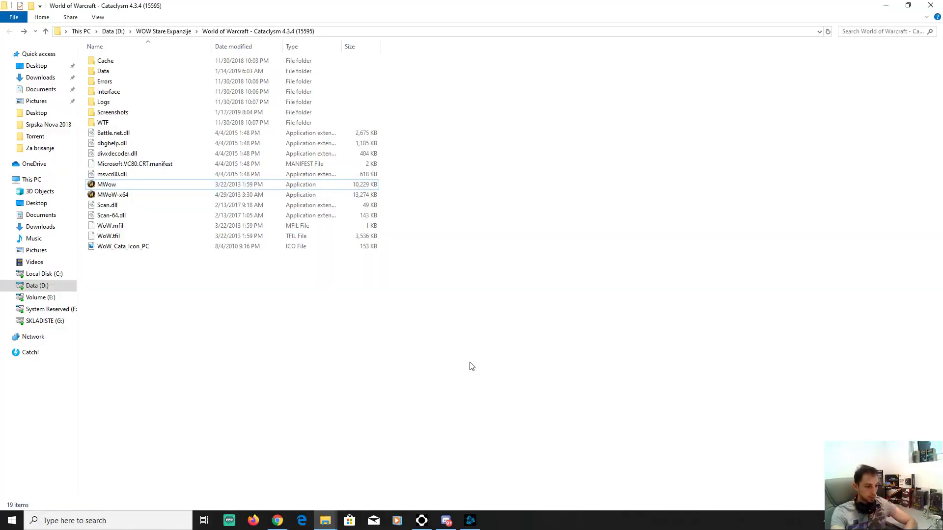
View the World of Warcraft page in the Blizzard launcher, then return to the Wrath of the Lich King 3.3.5a main folder in File Explorer.
click(470, 520)
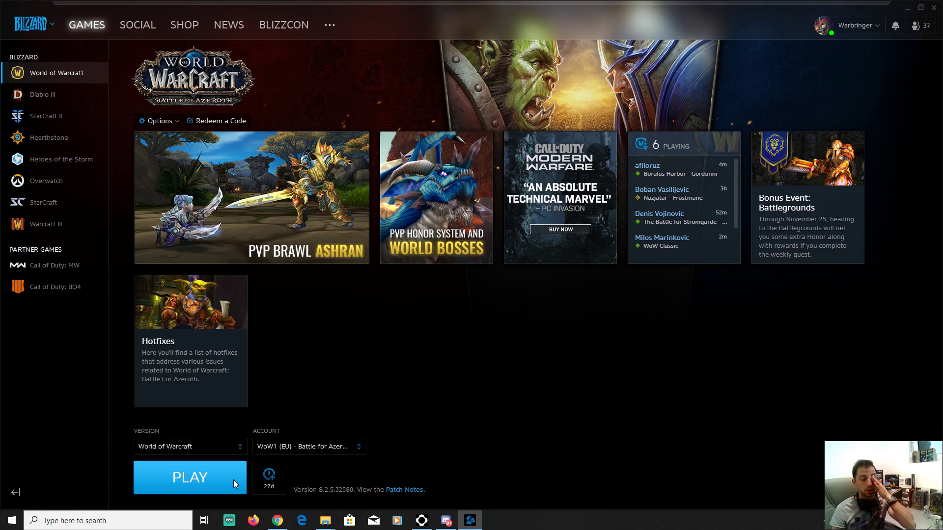
right_click(325, 520)
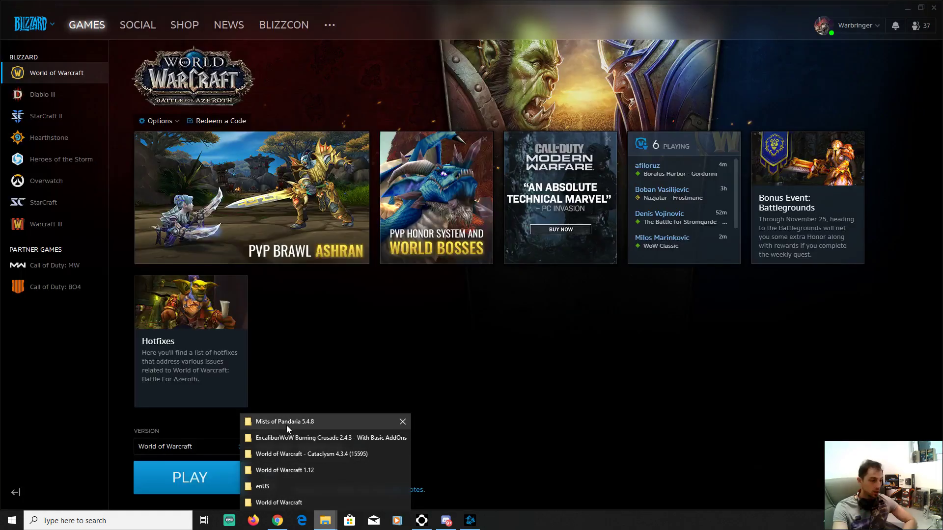
click(290, 485)
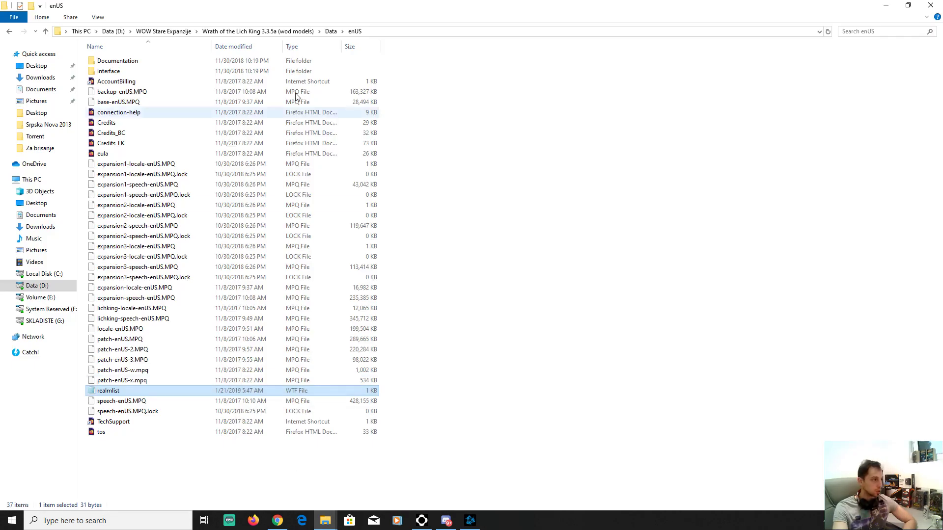
click(10, 32)
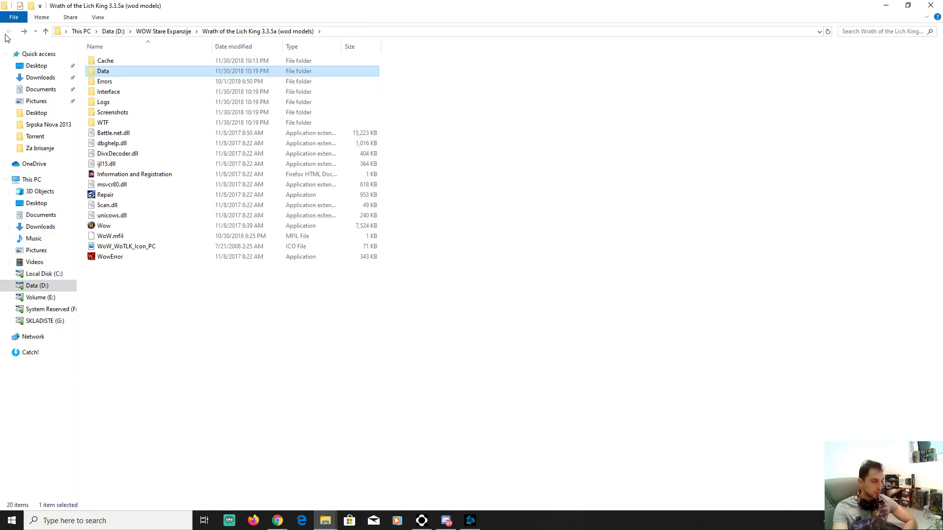
Examine the WDB folder inside the Wrath of the Lich King Cache folder and return to the main folder.
click(104, 66)
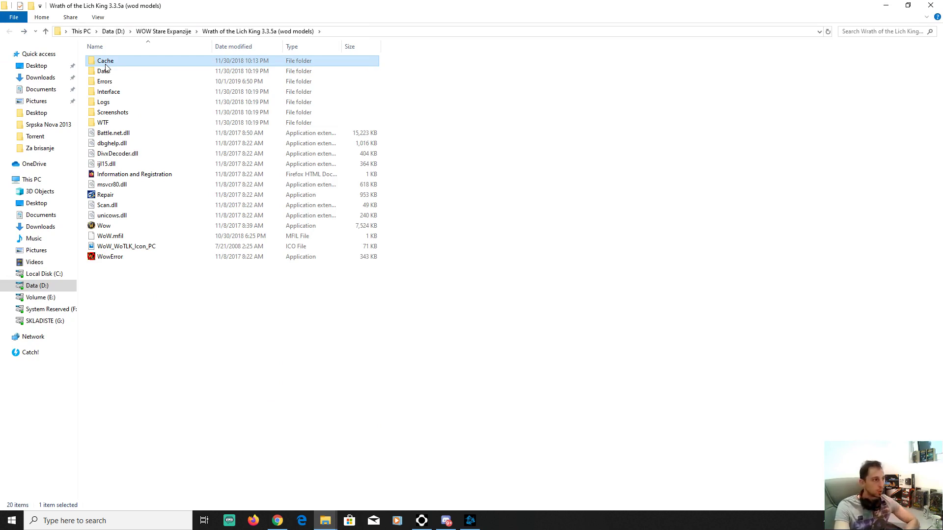
double_click(106, 65)
click(109, 68)
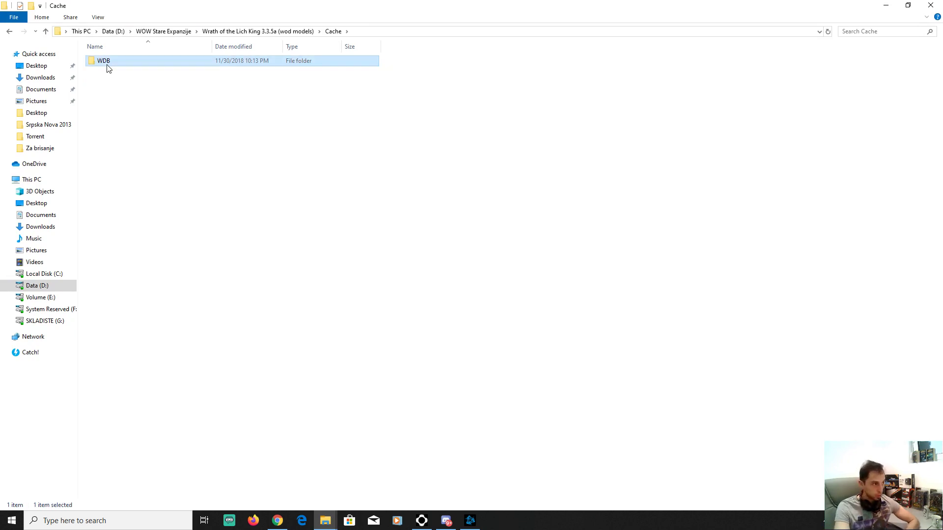
click(10, 31)
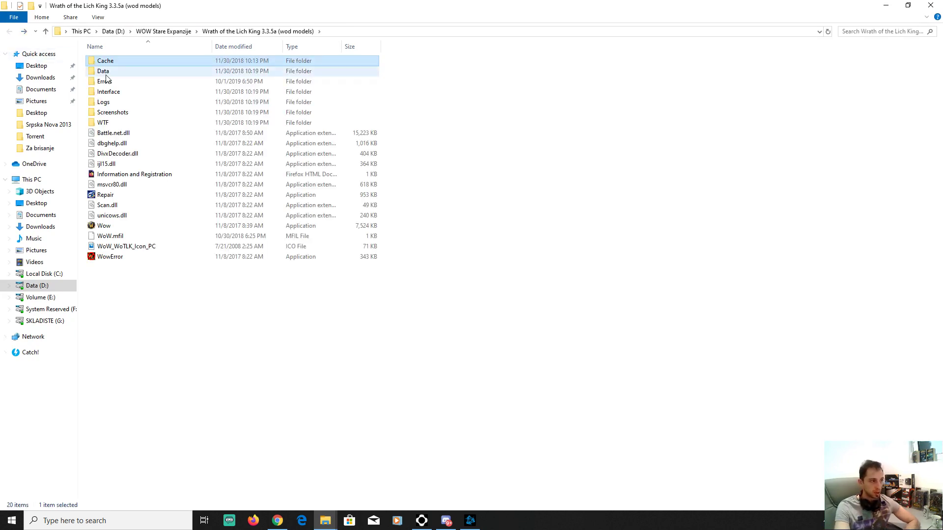
Locate the realmlist file in the enUS subfolder of the Wrath of the Lich King Data folder, then leave that folder.
click(105, 73)
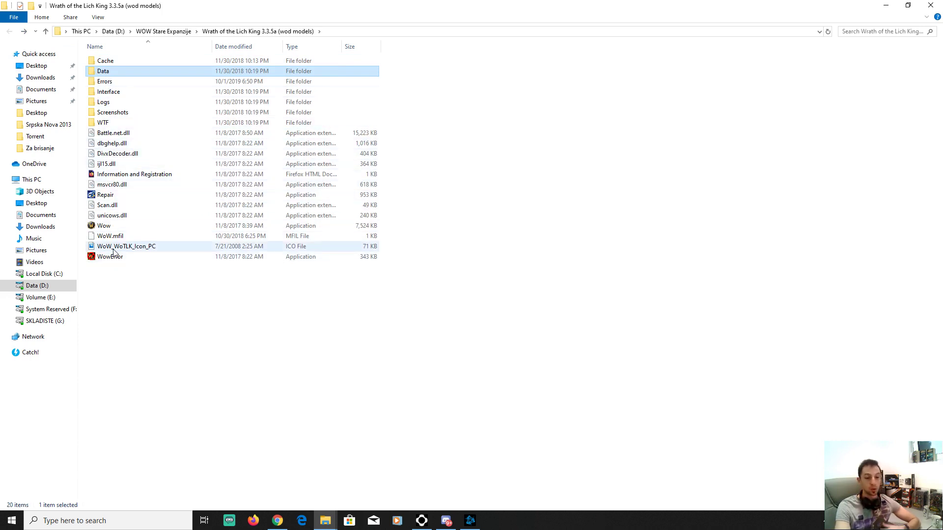
double_click(106, 73)
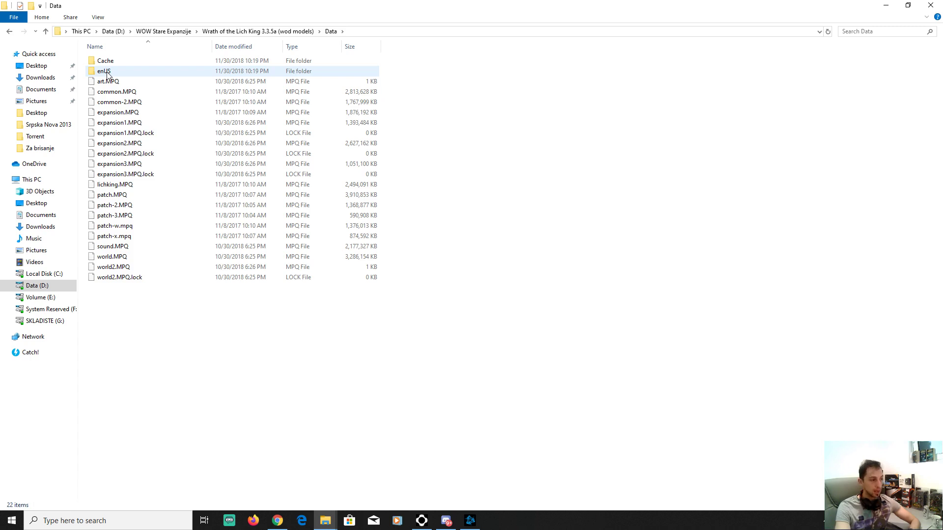
double_click(105, 72)
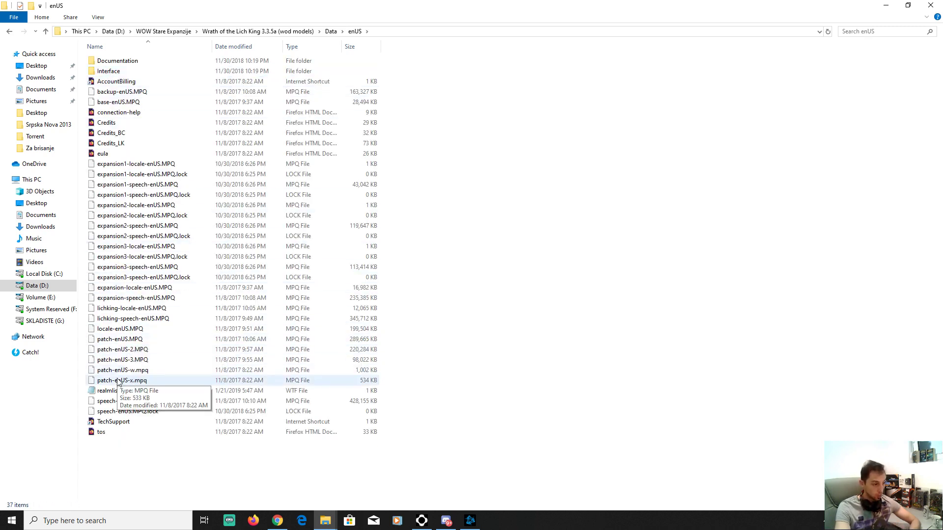
click(110, 391)
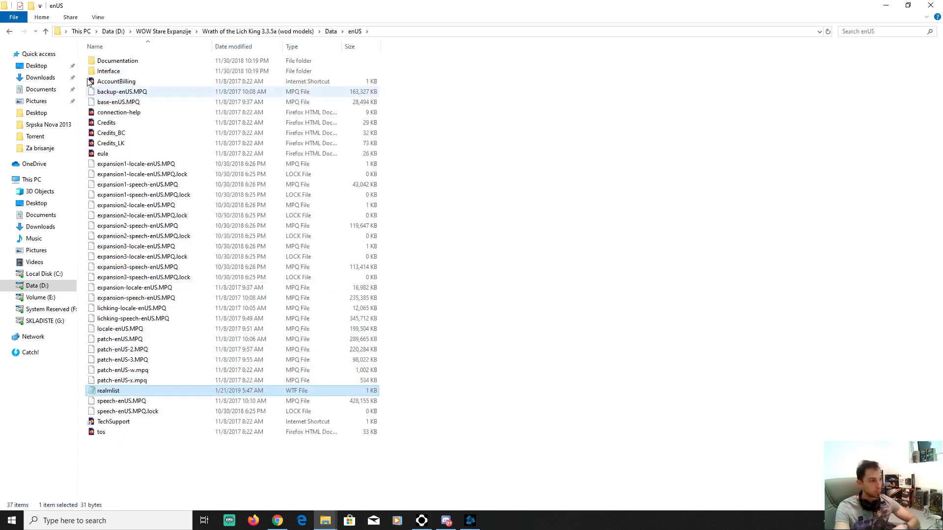
click(10, 31)
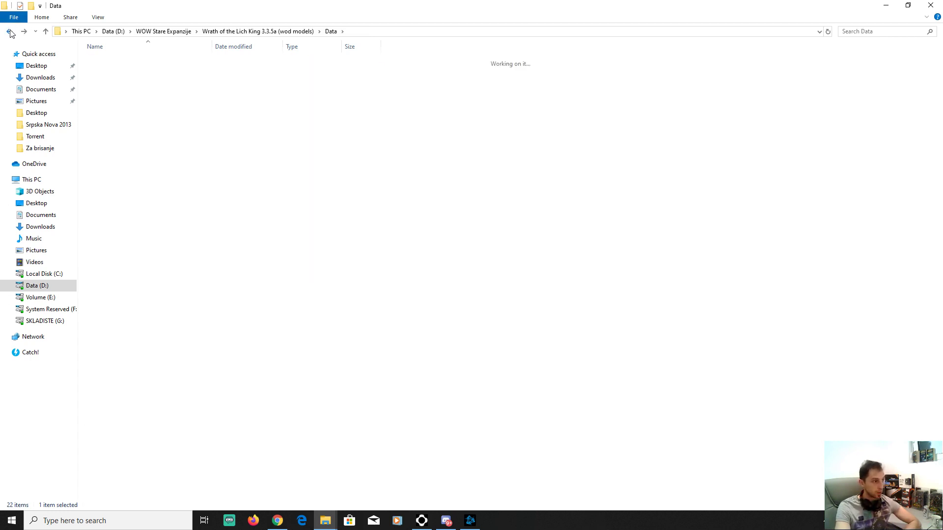
Examine the AddOns folder inside the Wrath of the Lich King Interface folder and return to the main folder.
double_click(123, 92)
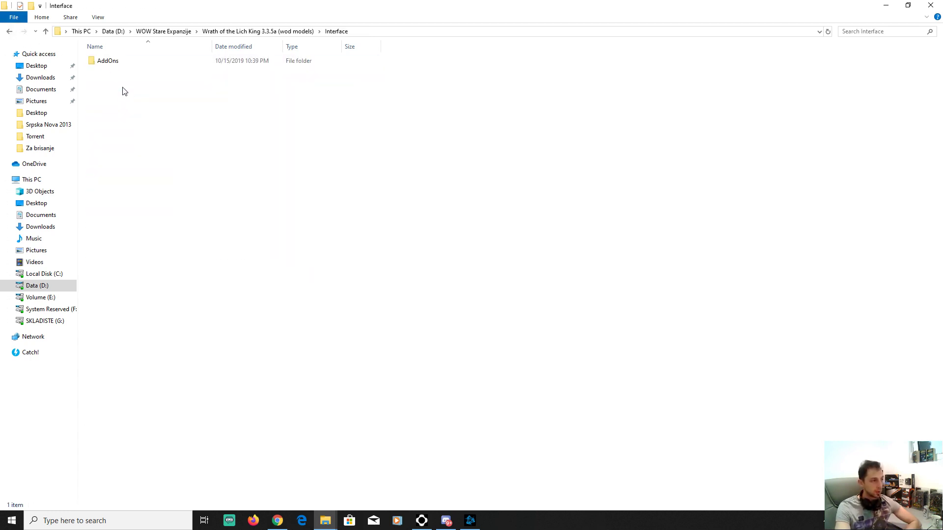
double_click(105, 60)
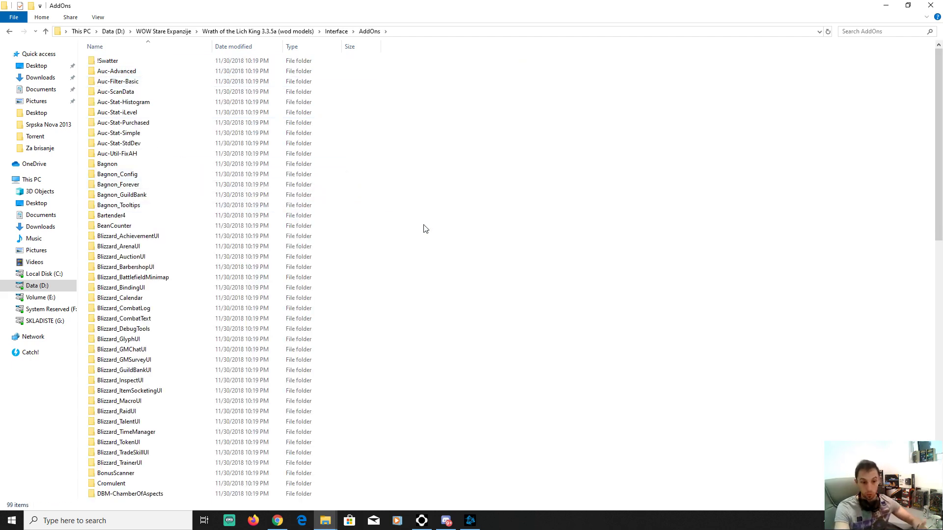
click(8, 32)
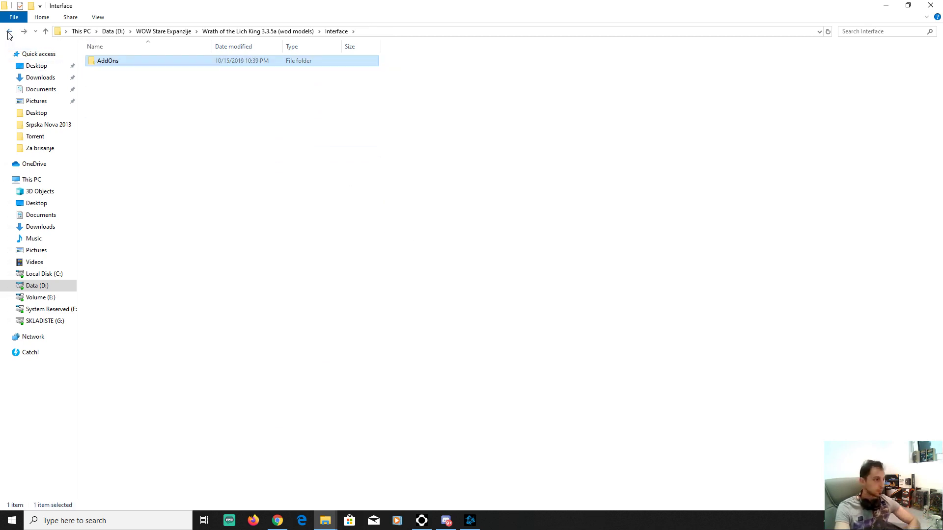
click(9, 32)
Browse several pictures in the Wrath of the Lich King Screenshots folder, starting from WoWScrnShot_102117_210150, then close the viewer and return to the main folder.
click(119, 115)
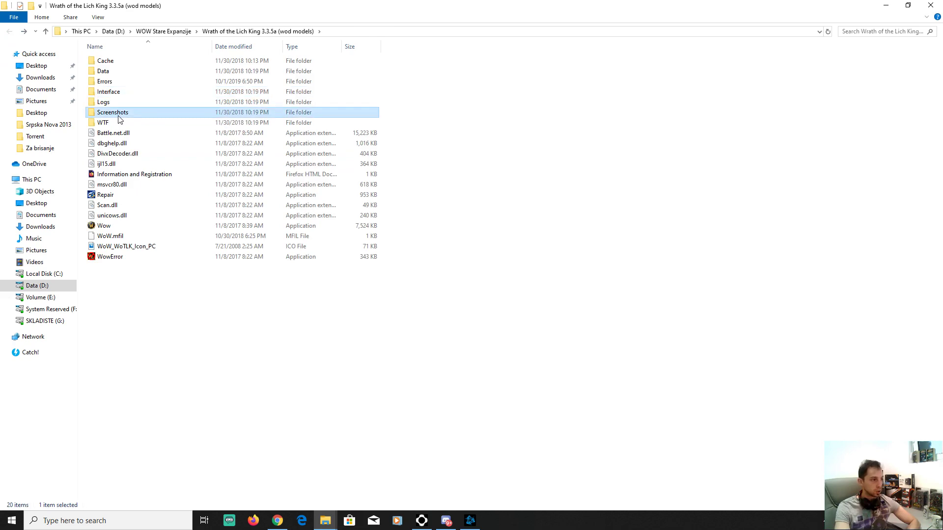
double_click(118, 116)
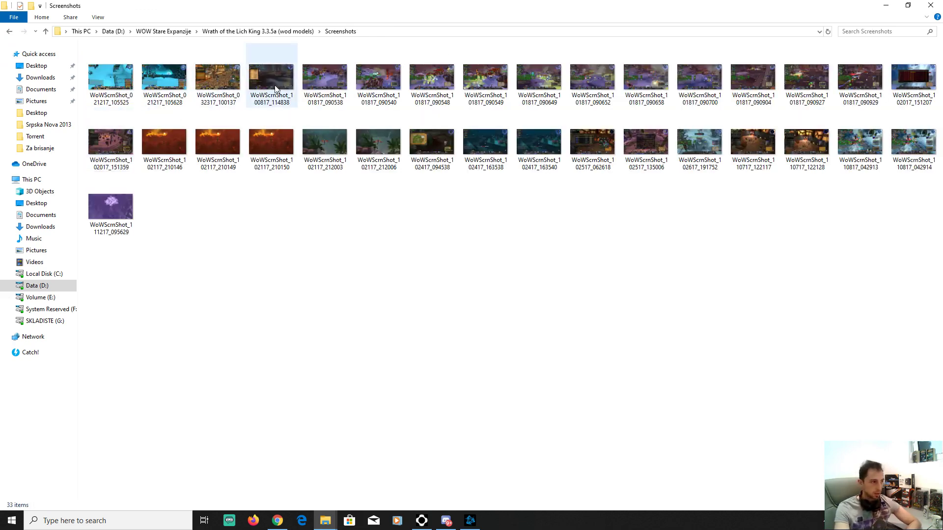
double_click(261, 136)
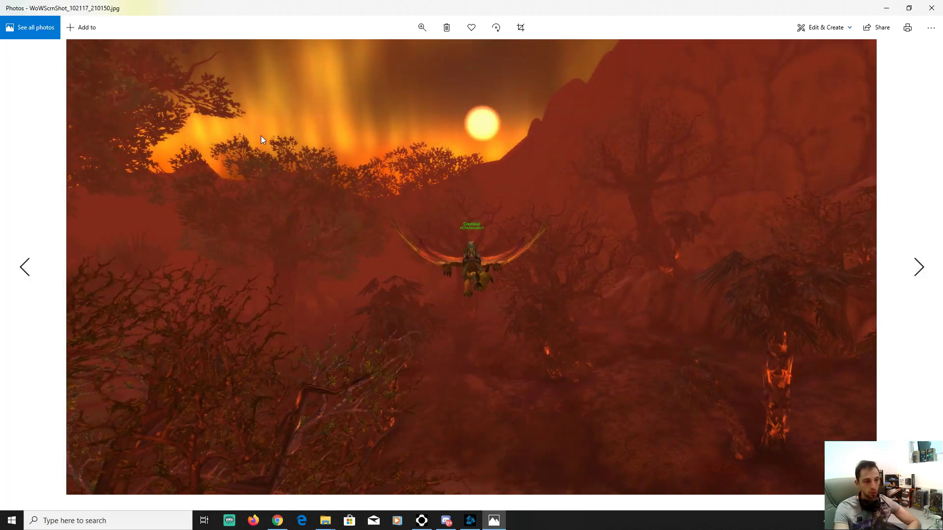
scroll(519, 435, down, 4)
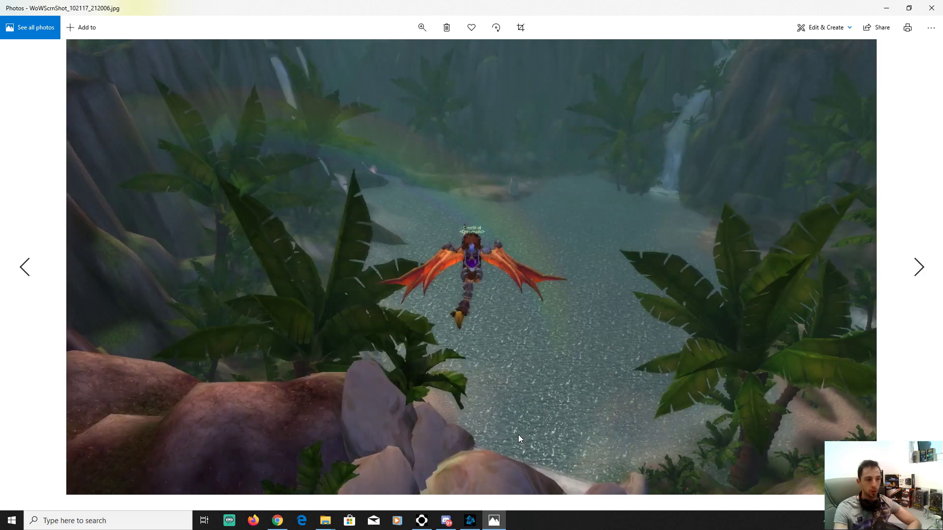
scroll(518, 434, down, 1)
scroll(518, 434, up, 1)
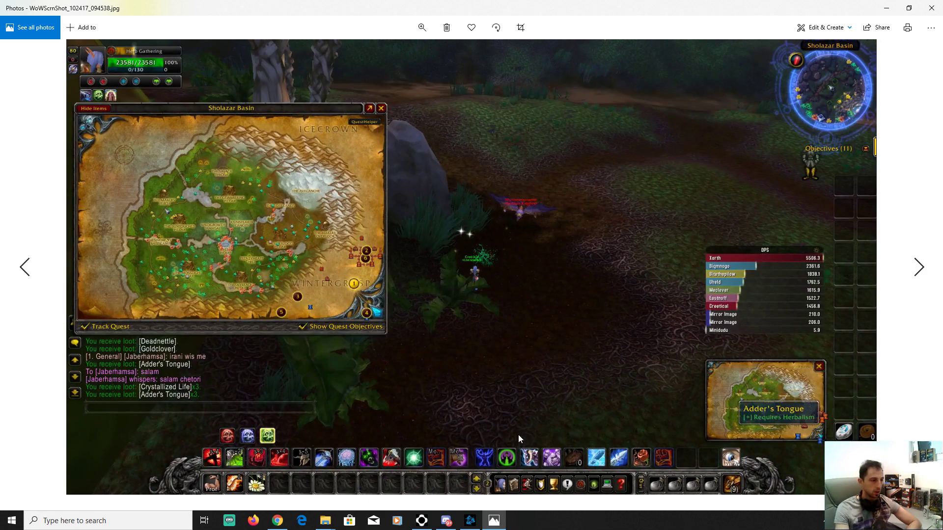
click(931, 8)
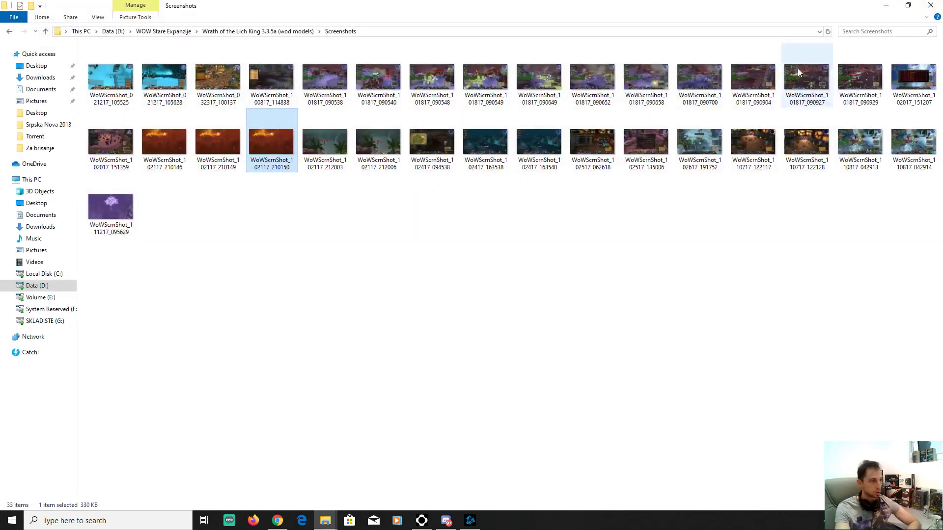
click(14, 32)
Examine the Account folder inside the Wrath of the Lich King WTF folder and return to the main folder.
double_click(109, 121)
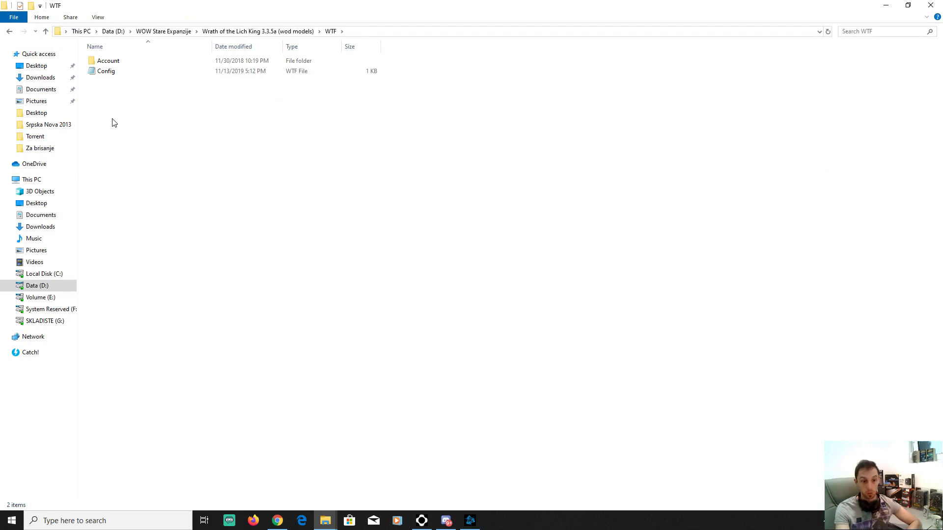
double_click(123, 62)
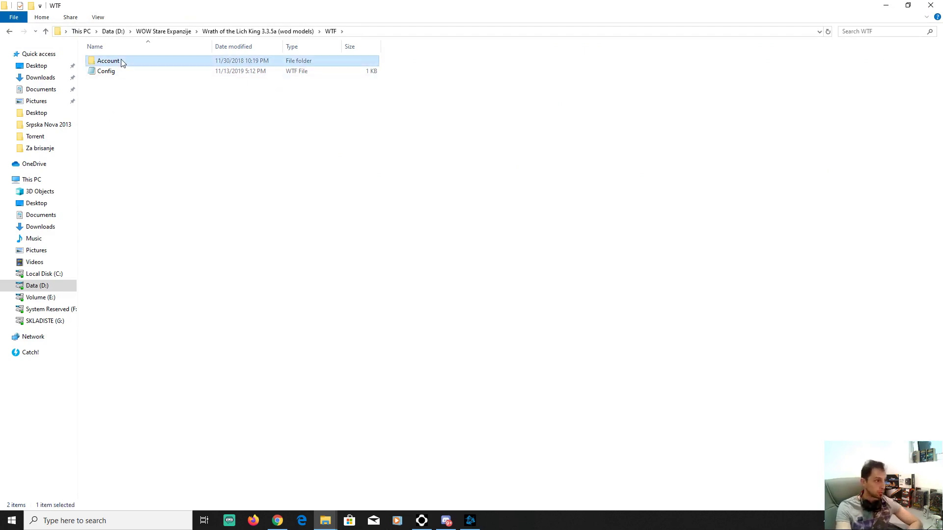
click(9, 35)
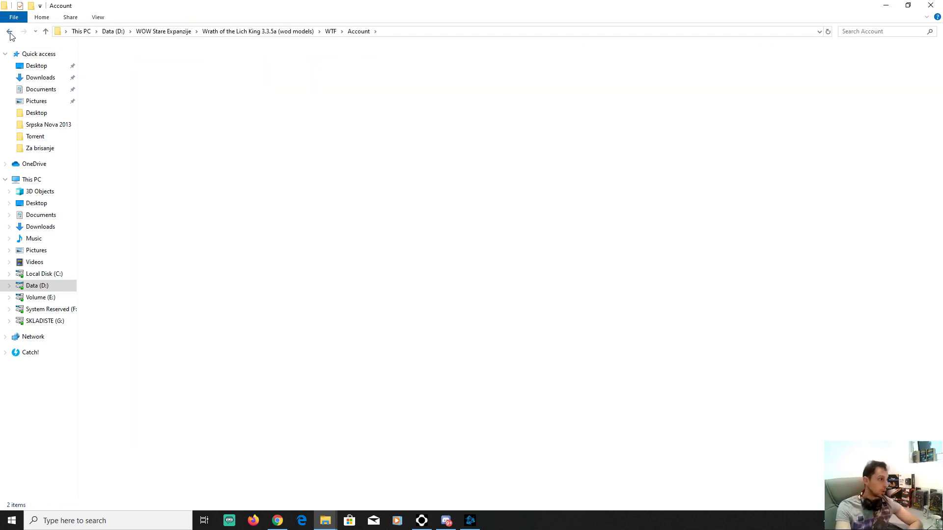
click(10, 35)
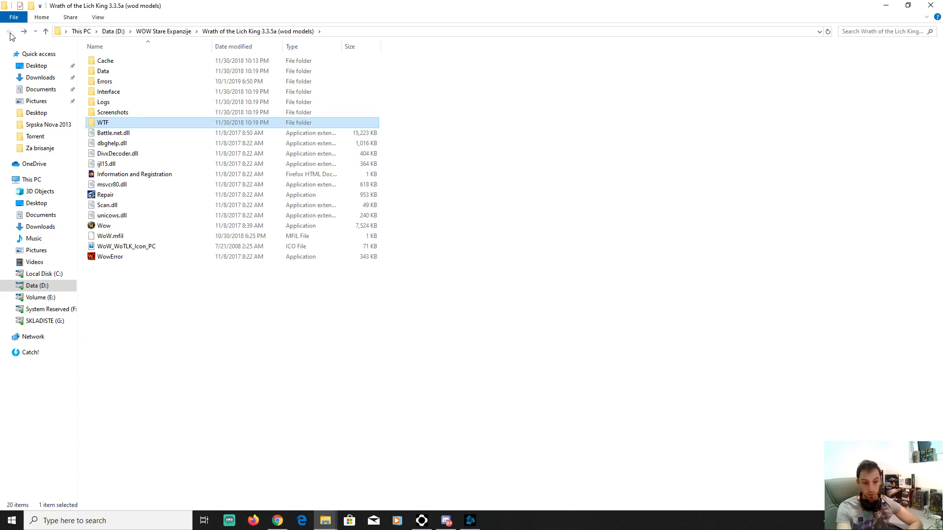